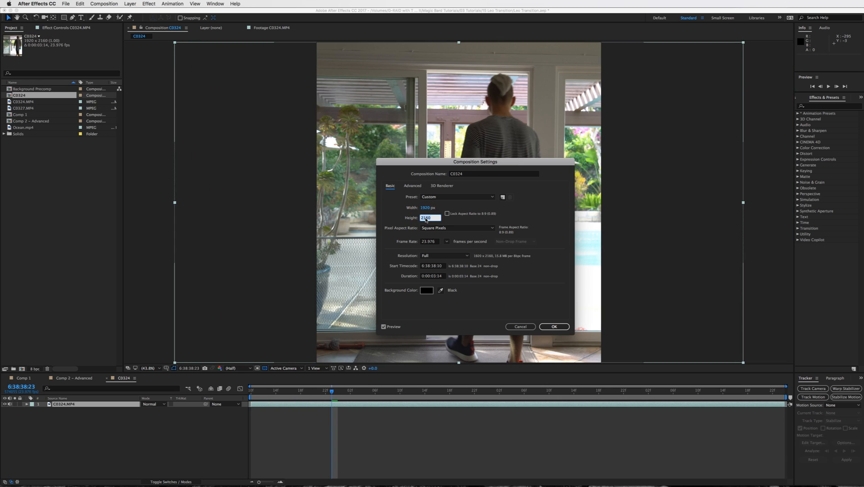
Set the composition height to 1080 px and scale the C0324.MP4 layer to 50%.
text(1080)
key(Return)
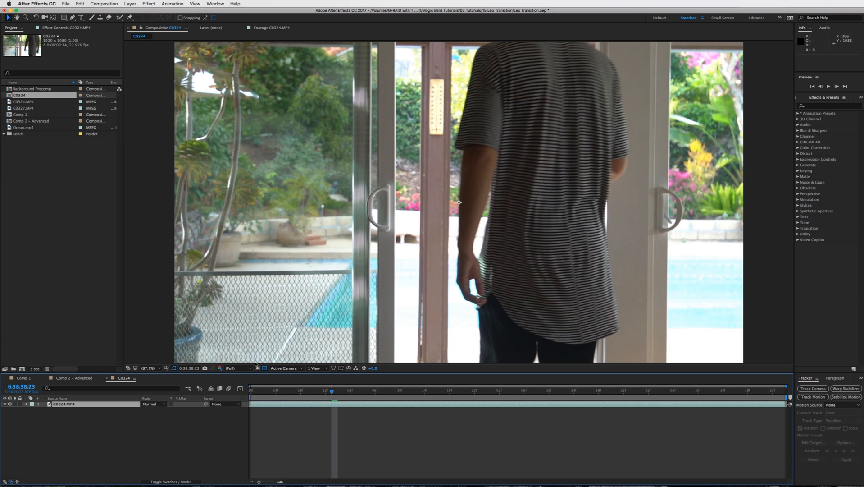
key(s)
click(153, 409)
key(Return)
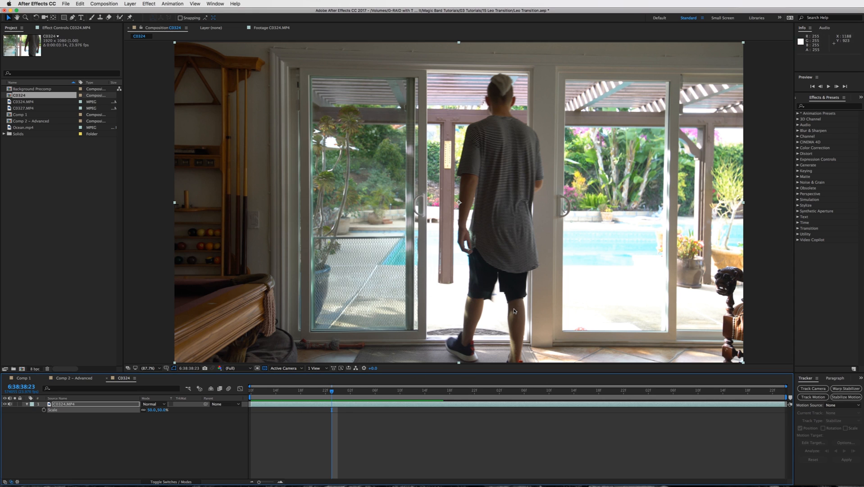
Scrub through the clip to examine the man's movement through the doorway and where the transition can begin.
click(332, 392)
key(space)
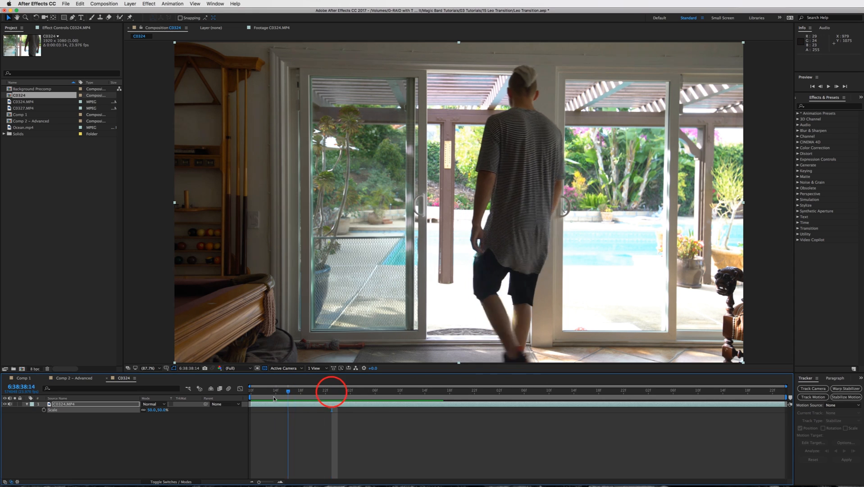
click(661, 392)
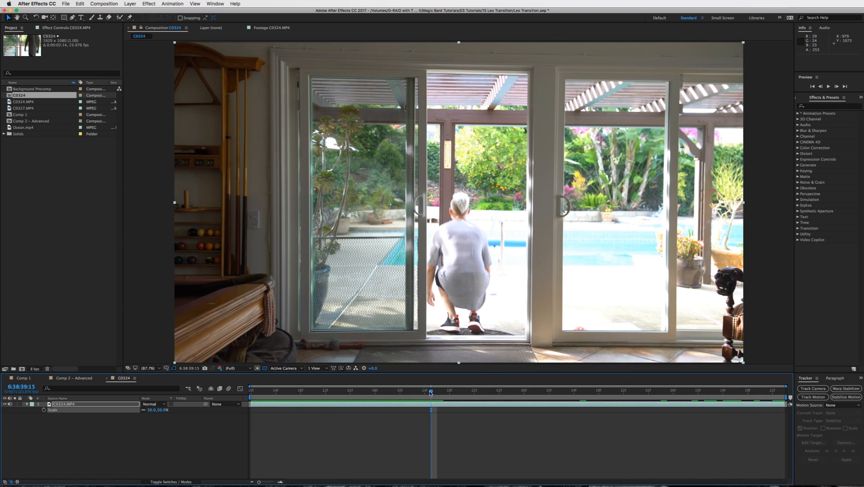
click(429, 392)
click(430, 392)
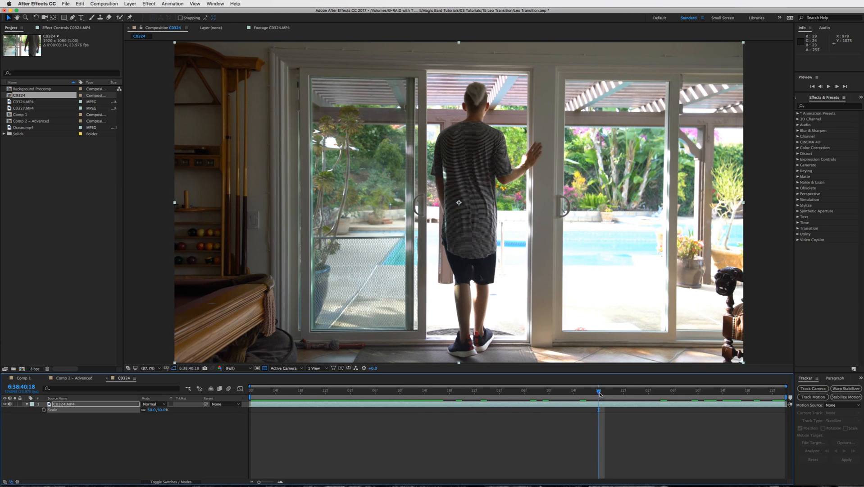
click(600, 392)
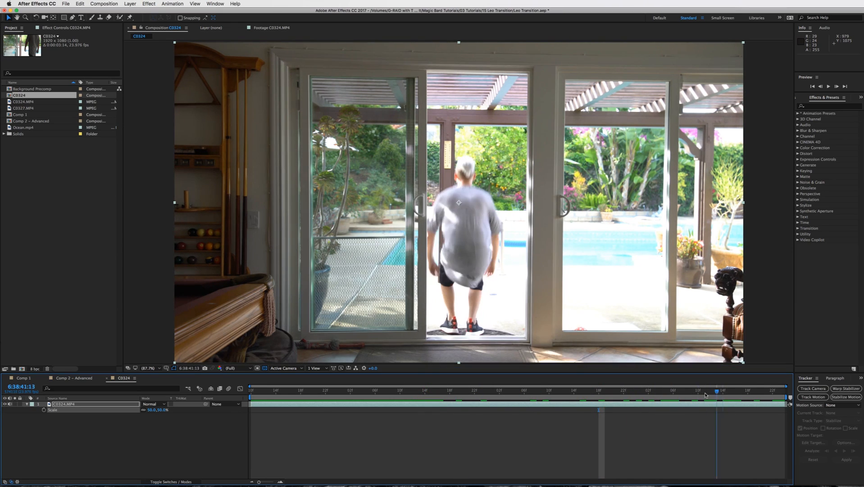
click(474, 391)
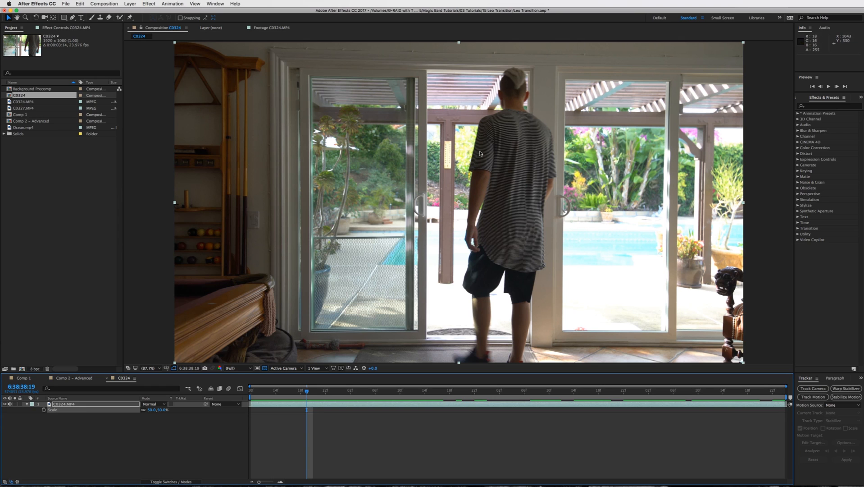
Split the C0324.MP4 layer at 6:38:38:19 and select the later segment.
mouse_move(308, 392)
mouse_down()
mouse_move(317, 391)
mouse_move(280, 392)
mouse_move(320, 391)
mouse_move(308, 389)
mouse_up()
click(317, 404)
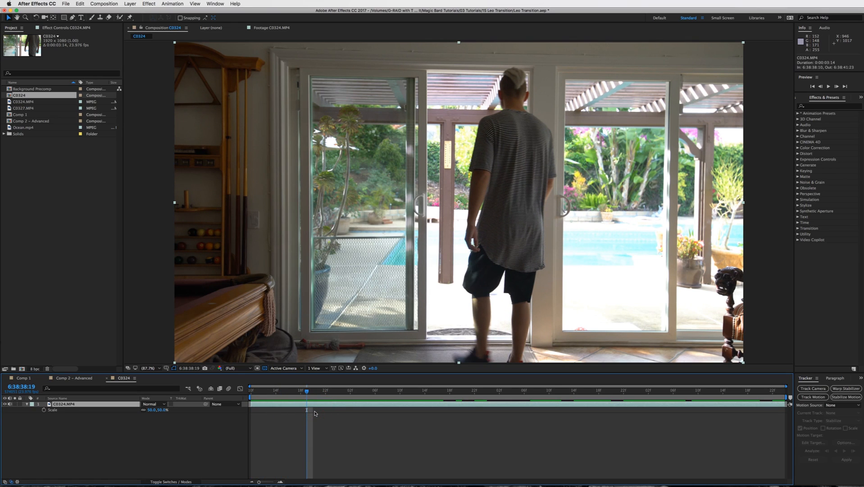
key(super+d)
click(337, 228)
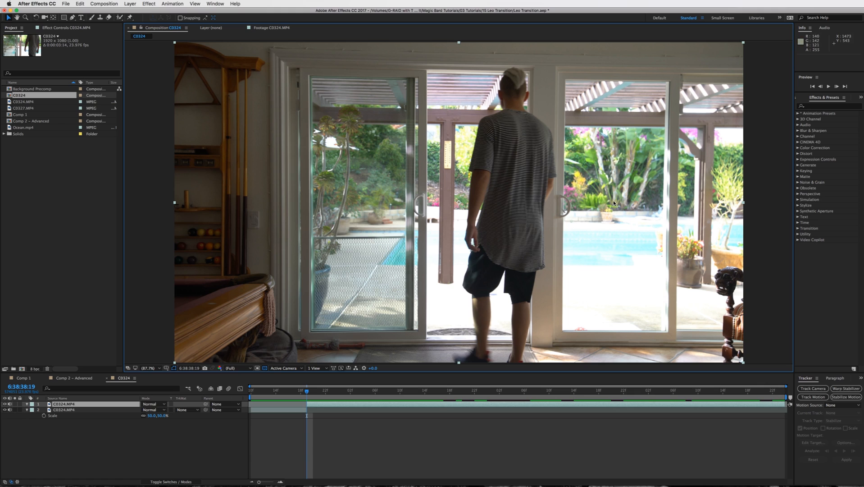
click(340, 404)
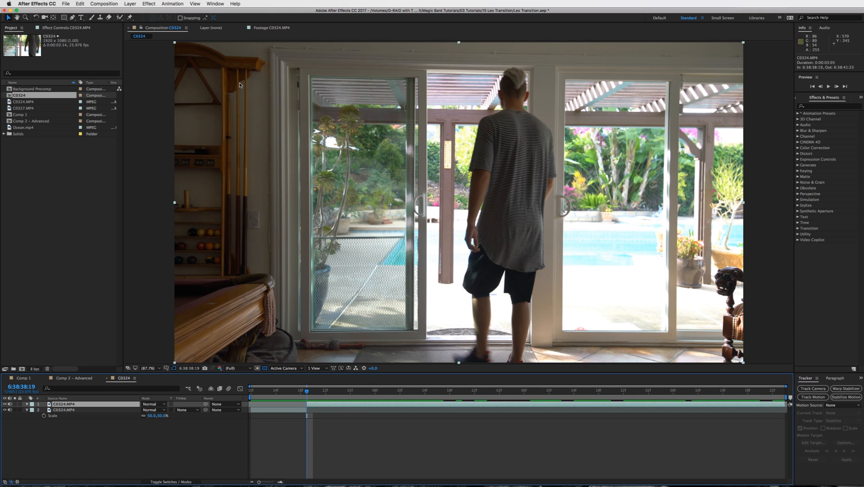
Add a 1920 x 1080 px white solid above the footage layers.
click(131, 4)
mouse_move(149, 12)
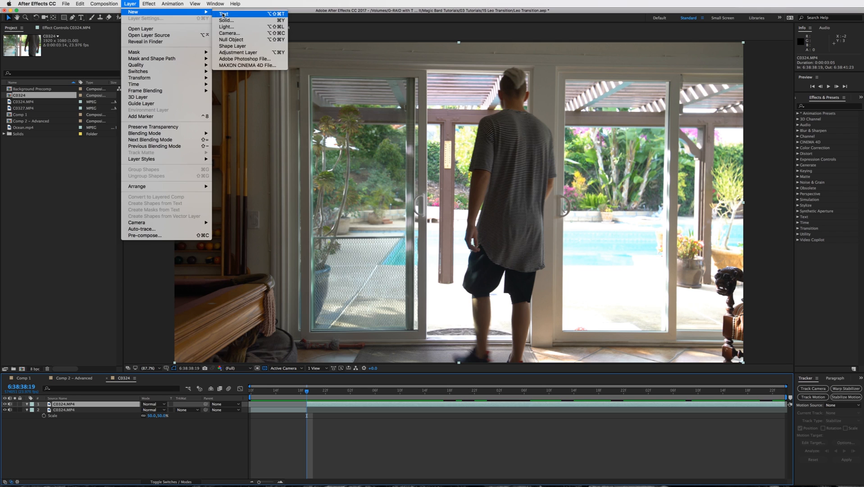
click(225, 18)
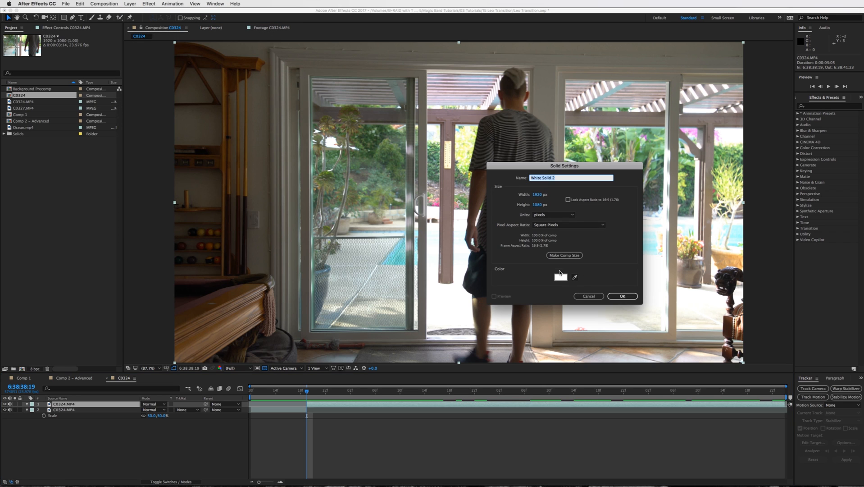
click(626, 296)
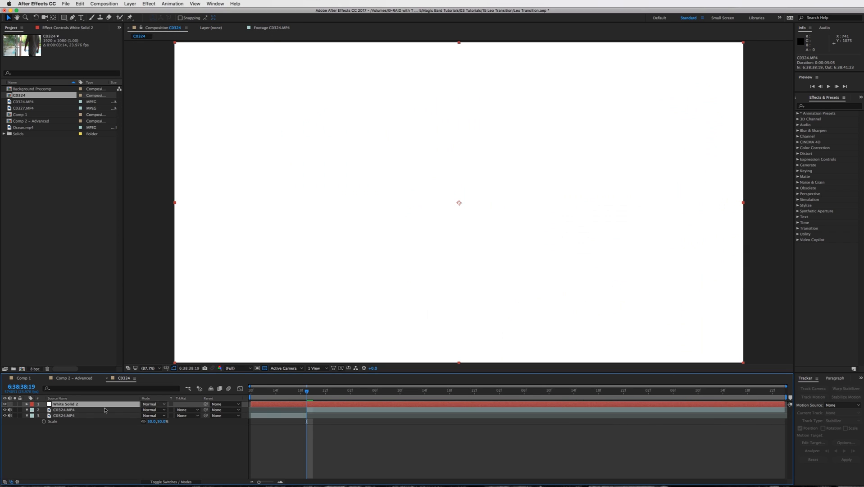
Hide the white solid and trim its start to the split point at 6:38:38:19.
click(4, 404)
click(62, 404)
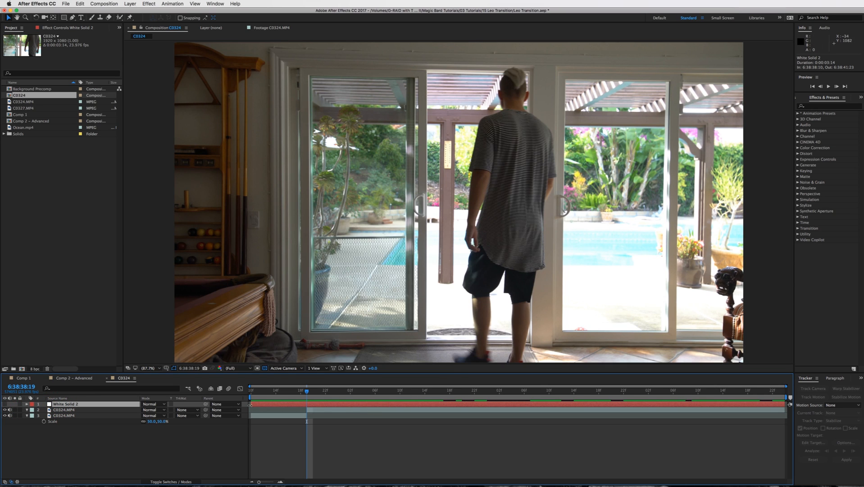
drag(250, 405, 304, 405)
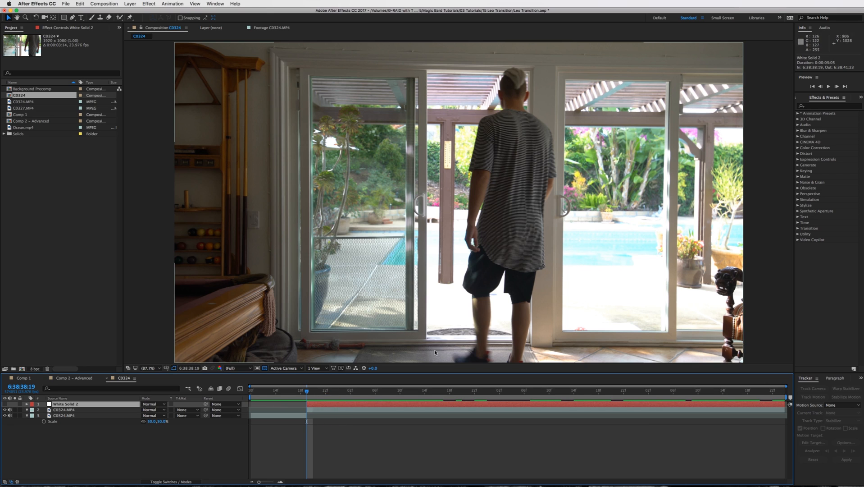
Draw Pen tool masks on the white solid around the glass of the right sliding door, following its curved handle.
click(72, 18)
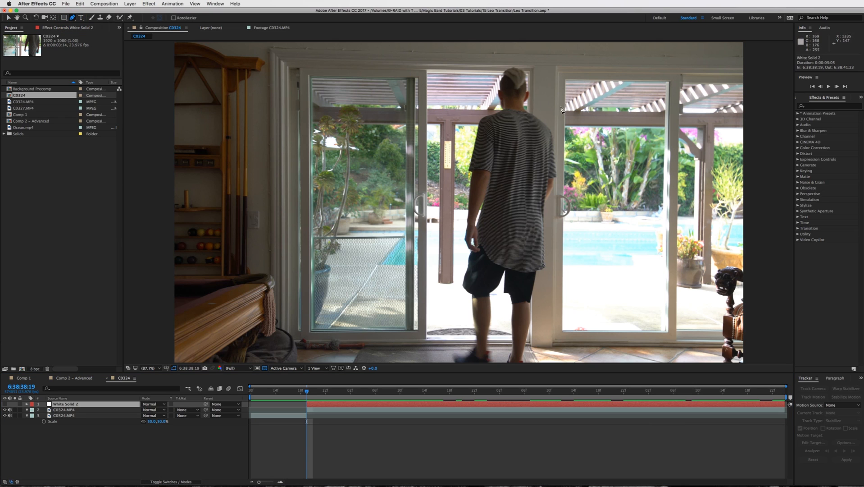
key(period)
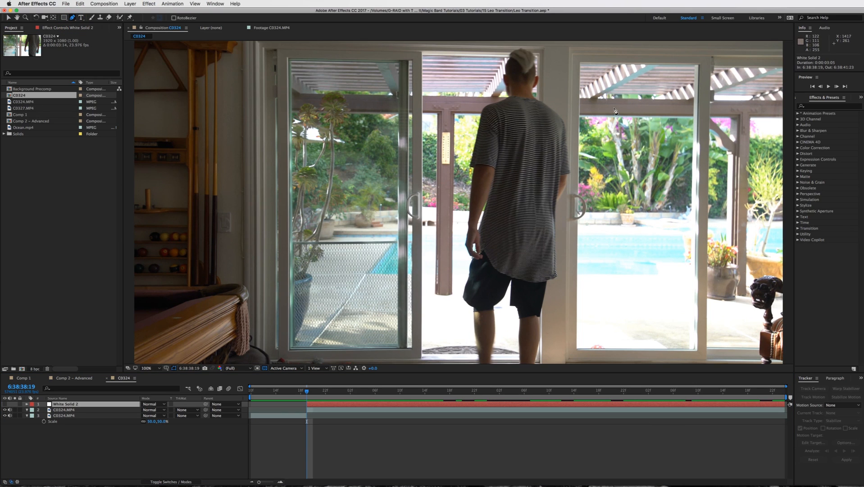
drag(632, 95, 534, 86)
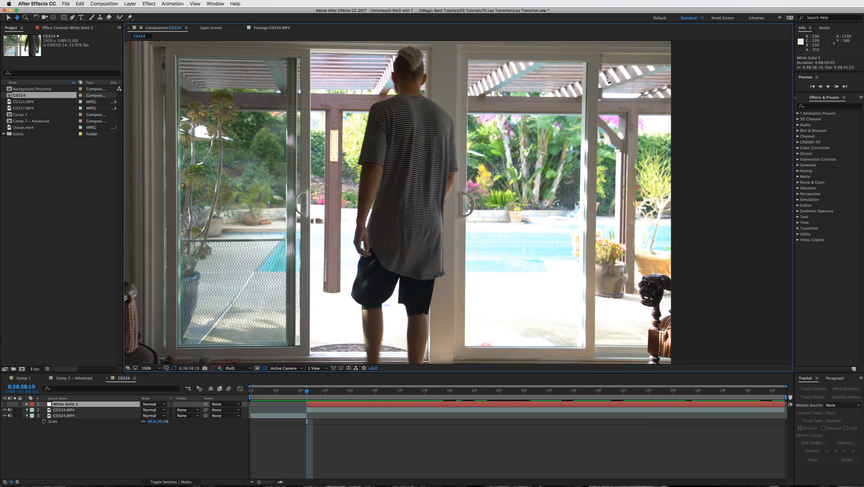
key(g)
key(period)
key(period)
drag(510, 81, 374, 263)
click(687, 90)
click(596, 270)
click(144, 268)
click(312, 210)
drag(343, 181, 350, 163)
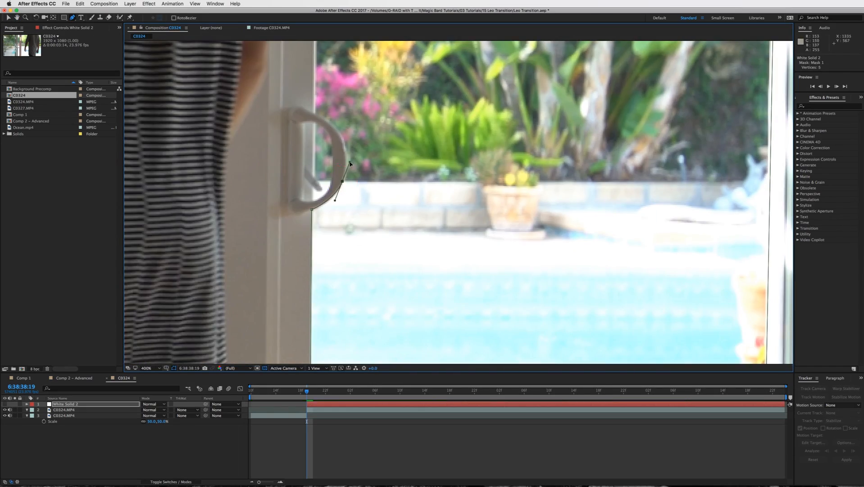
drag(383, 85, 383, 313)
key(period)
key(comma)
key(comma)
Mask the far-right window pane on the white solid, tracing around the carved wooden chair in front of it.
drag(676, 67, 451, 165)
key(period)
click(310, 243)
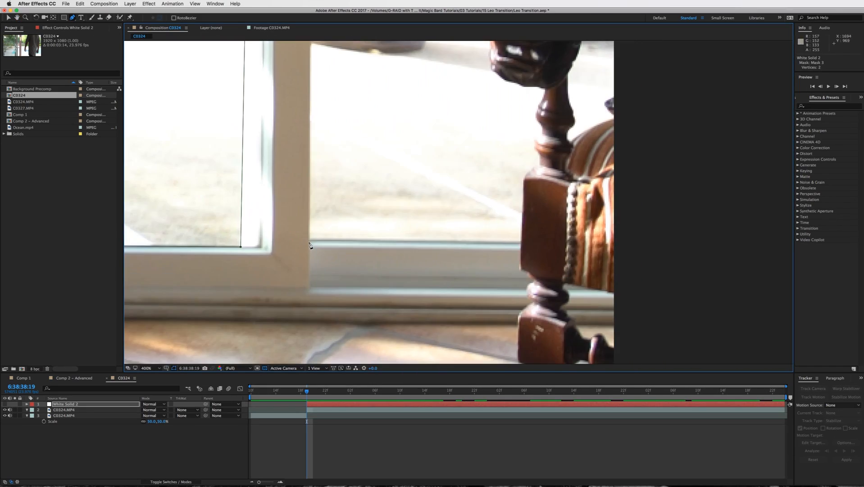
click(522, 244)
click(546, 89)
drag(546, 90, 478, 285)
key(period)
click(434, 143)
key(comma)
key(period)
drag(664, 320, 413, 223)
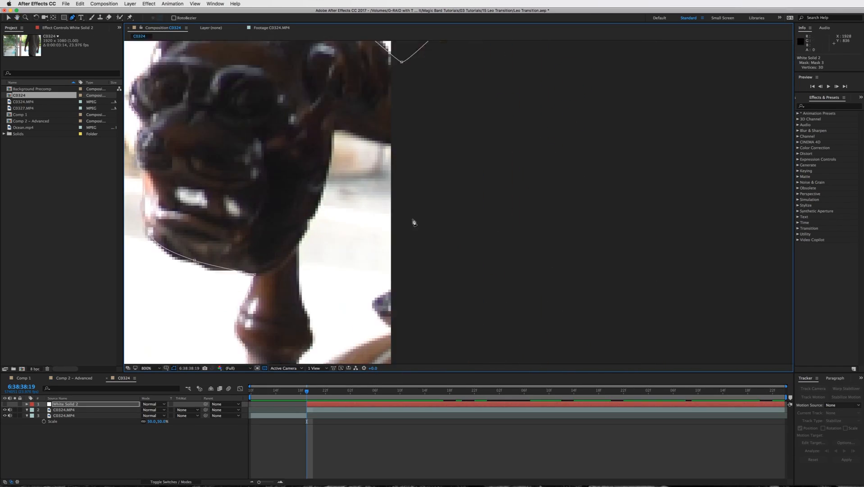
Complete the masks on the white solid with the glass of the left sliding door, following its curved handle.
key(comma)
click(323, 318)
click(678, 245)
key(period)
click(616, 134)
click(491, 109)
drag(455, 146, 450, 160)
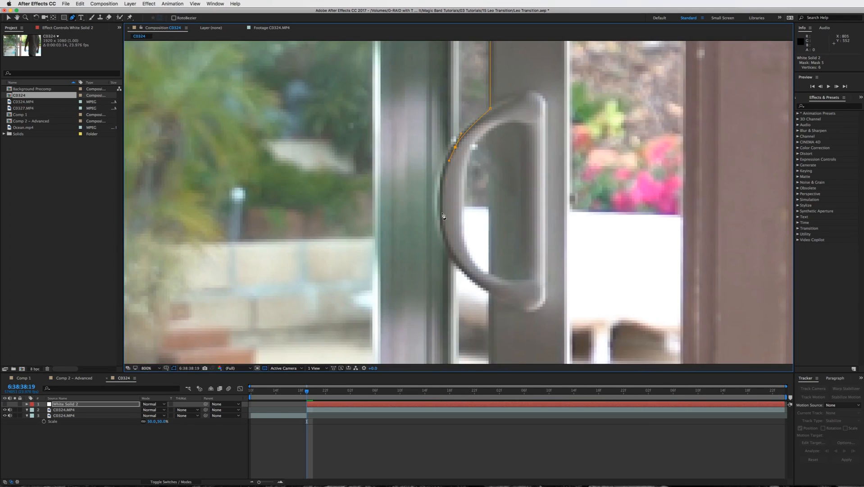
click(442, 213)
key(period)
key(comma)
key(comma)
key(shift+slash)
key(v)
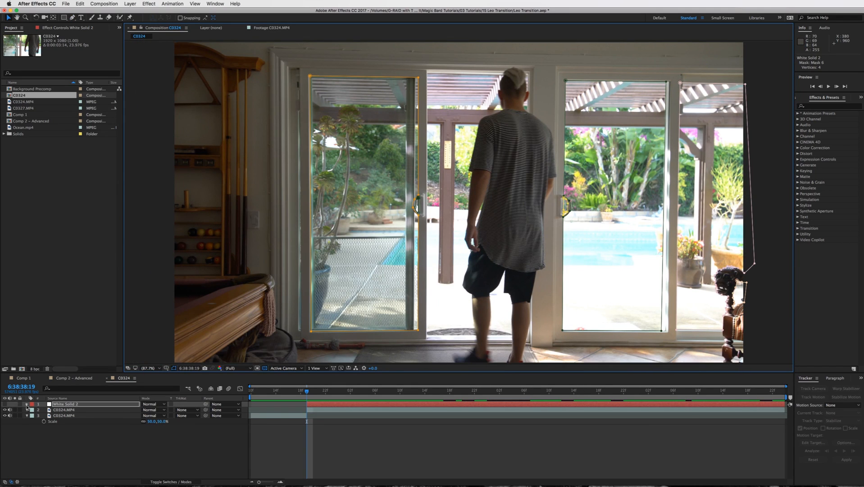
Show the masked white solid and set the C0324.MP4 layer below it to Alpha Inverted Matte "White Solid 2".
click(4, 404)
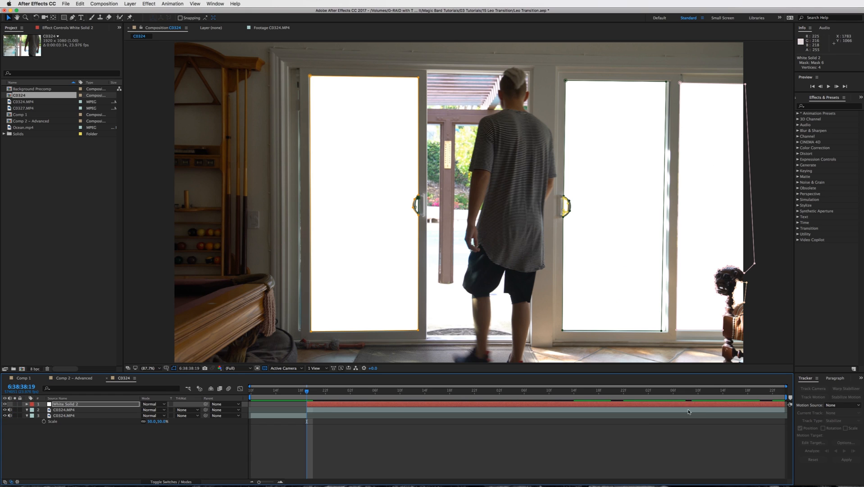
click(323, 405)
click(324, 411)
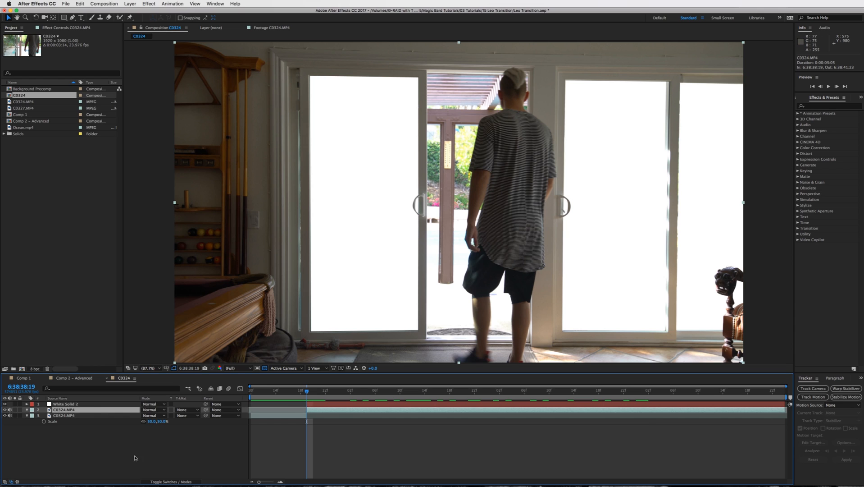
click(188, 413)
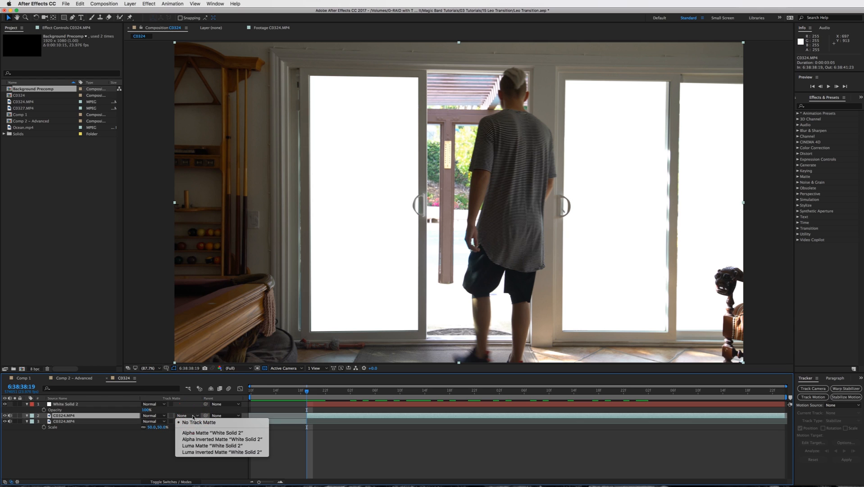
click(201, 439)
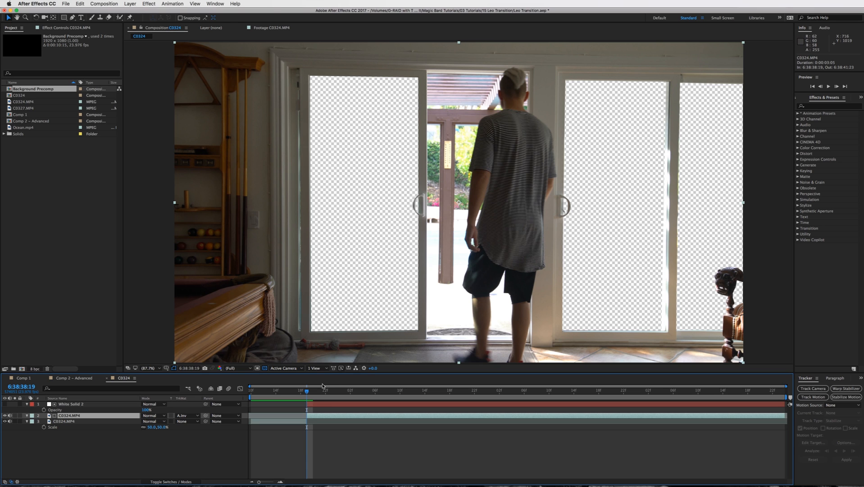
Try an opacity of 0% on White Solid 2 to test the matte, and return it to 100%.
click(316, 404)
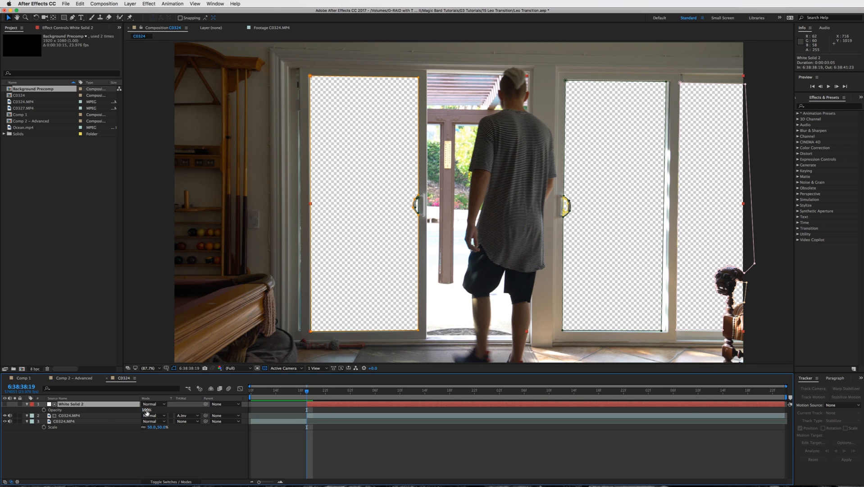
drag(147, 412, 164, 408)
click(67, 28)
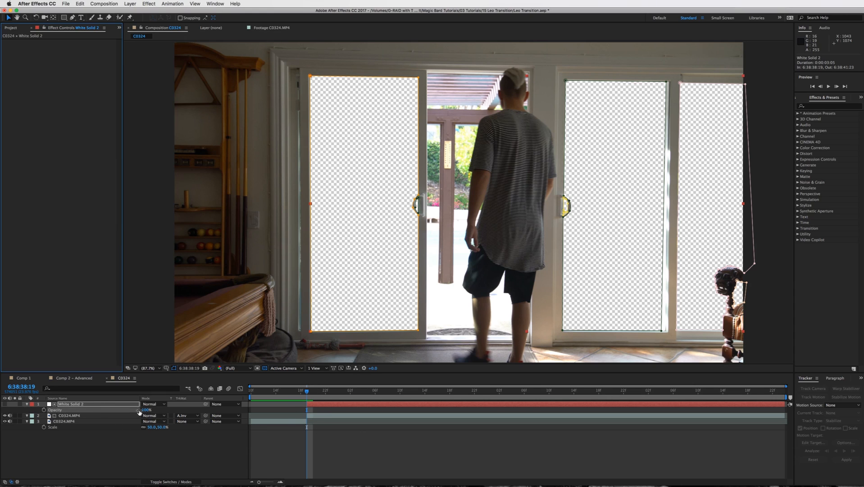
drag(145, 410, 100, 411)
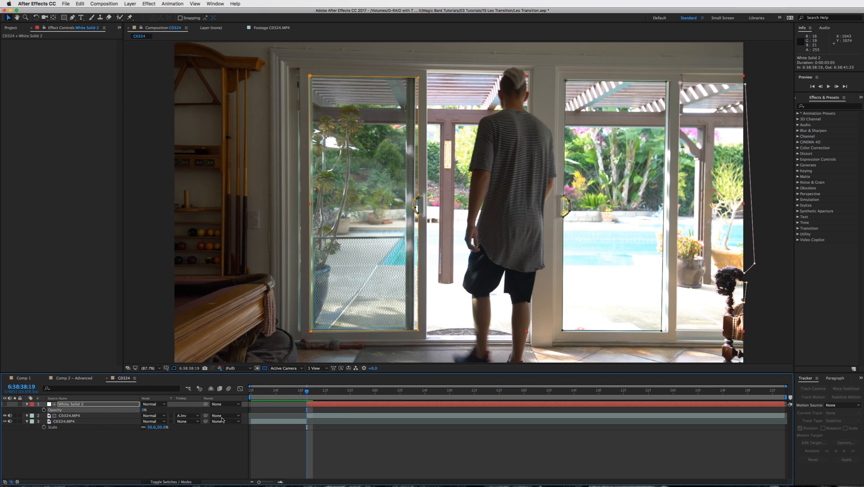
drag(143, 409, 199, 405)
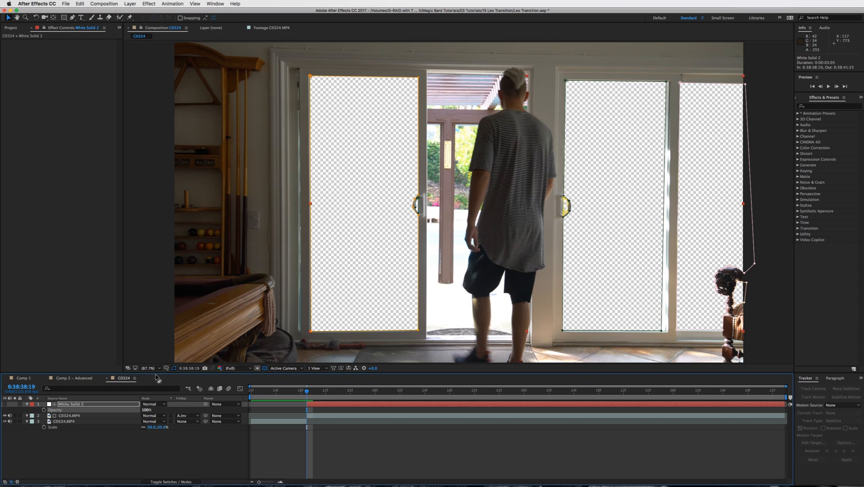
Find the CC Burn Film effect by searching for "burn" and apply it to White Solid 2.
click(814, 107)
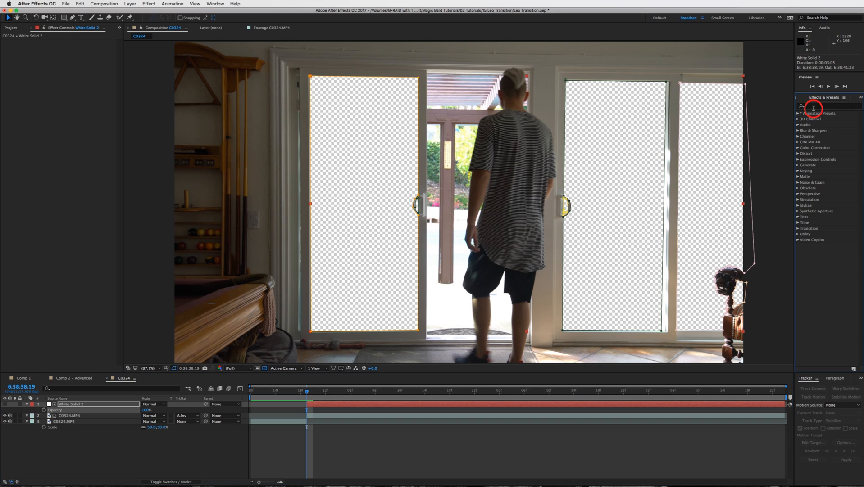
click(816, 106)
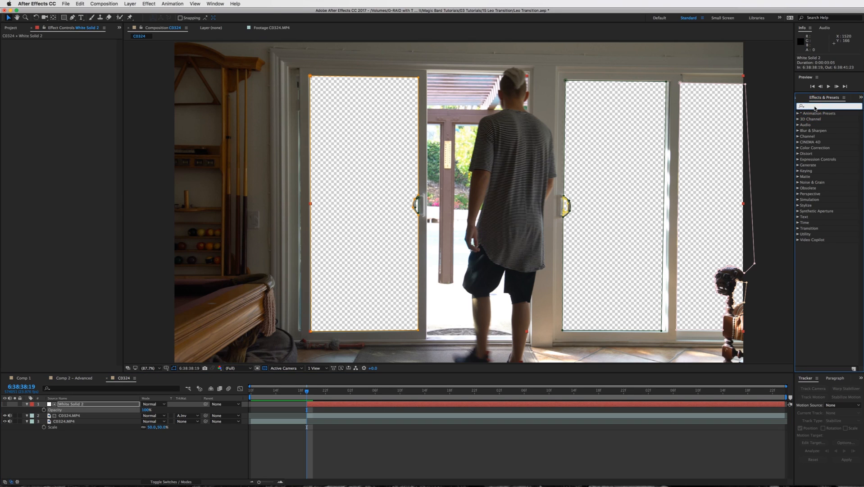
text(burn)
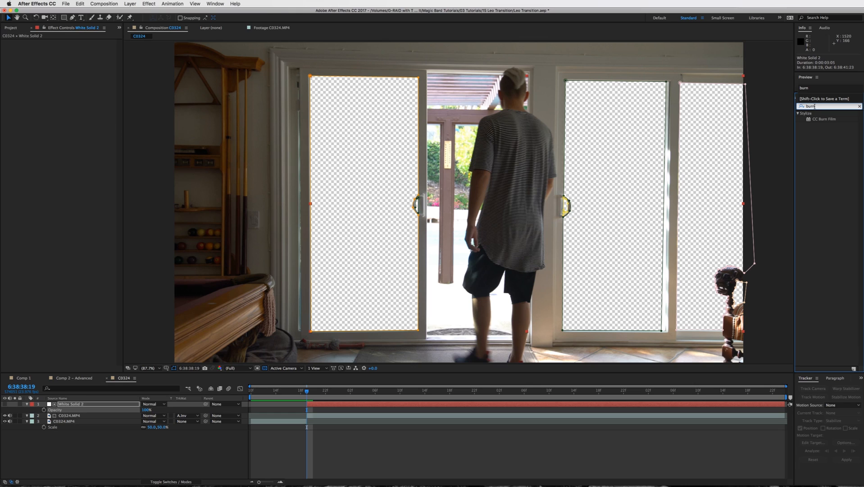
mouse_move(818, 117)
mouse_down()
mouse_move(84, 122)
mouse_move(74, 103)
mouse_up()
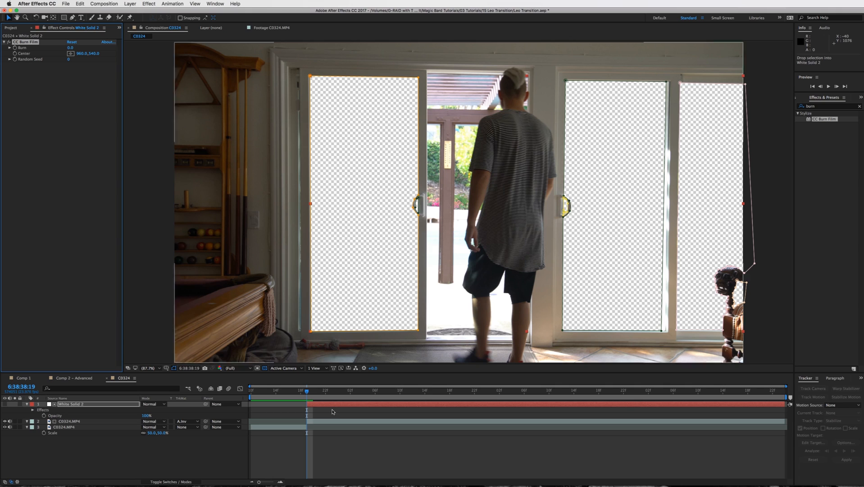
Raise the Burn value of CC Burn Film until the door glass is fully restored, and keyframe it at 6:38:38:21.
drag(146, 416, 145, 418)
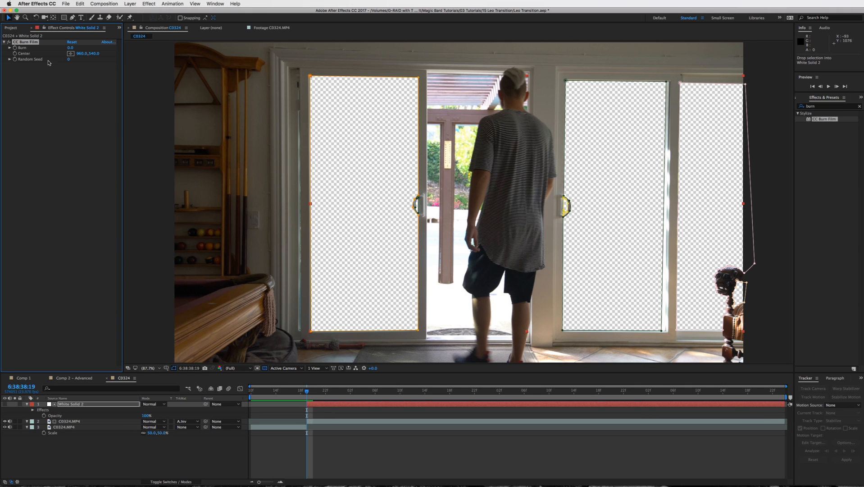
drag(70, 48, 96, 46)
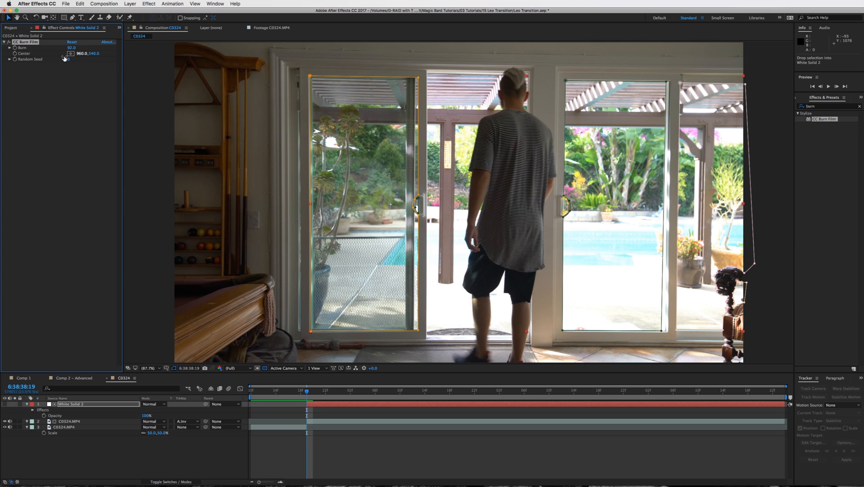
click(307, 391)
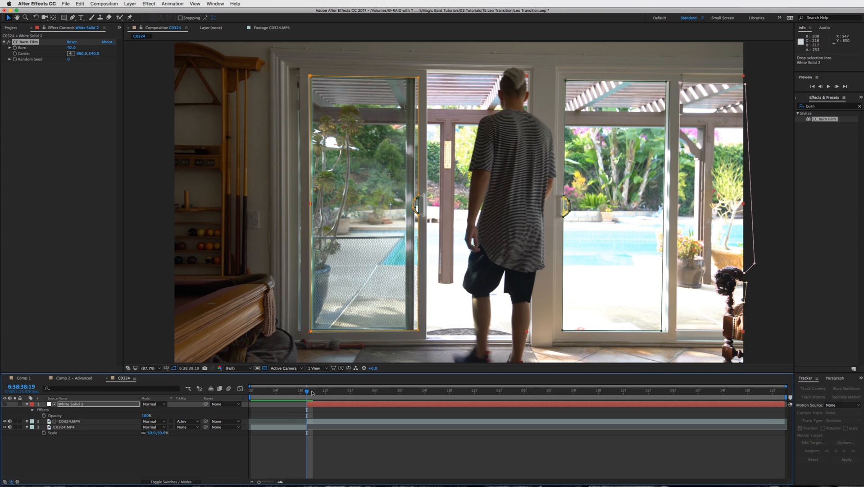
click(319, 392)
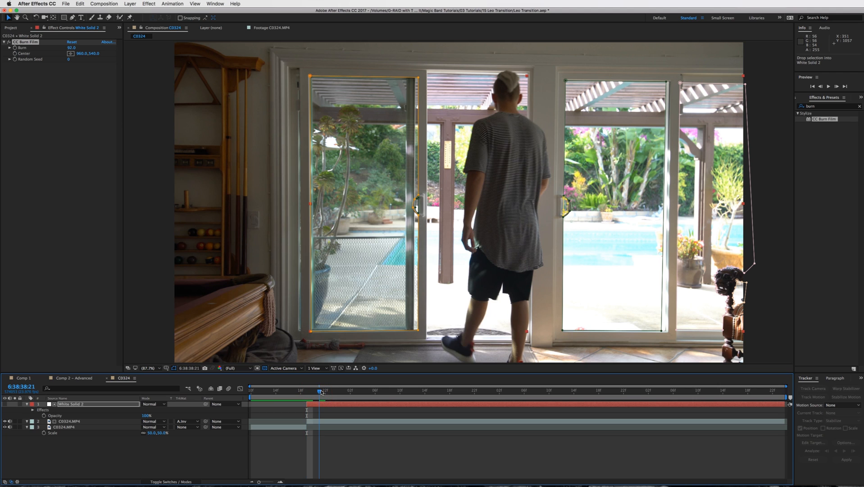
click(15, 48)
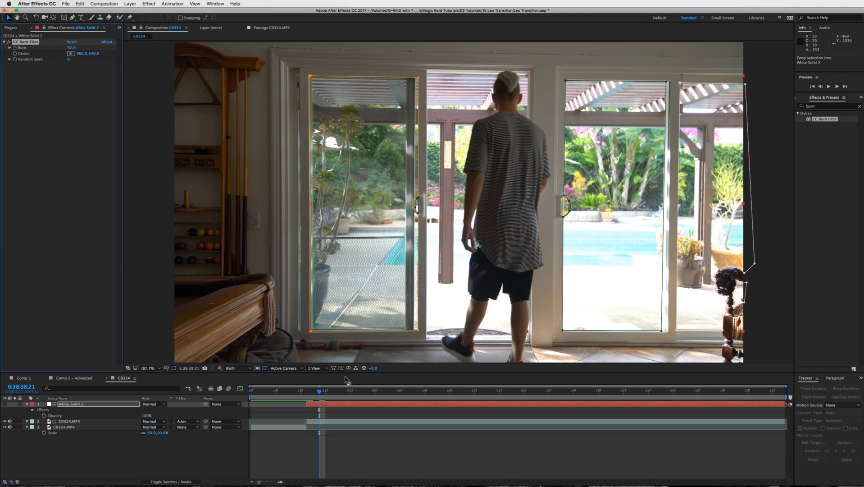
Add a second Burn keyframe with a value of 0 at 6:38:39:11, and return to the first keyframe.
drag(320, 391, 416, 399)
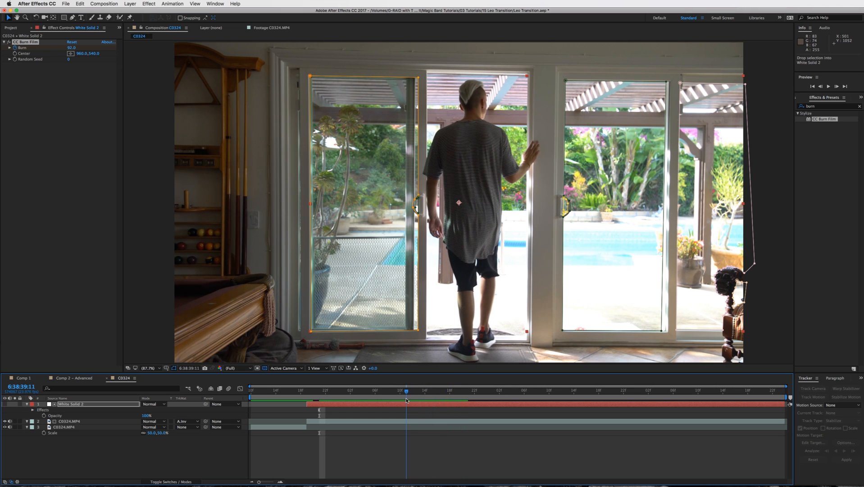
click(71, 48)
text(0)
key(Return)
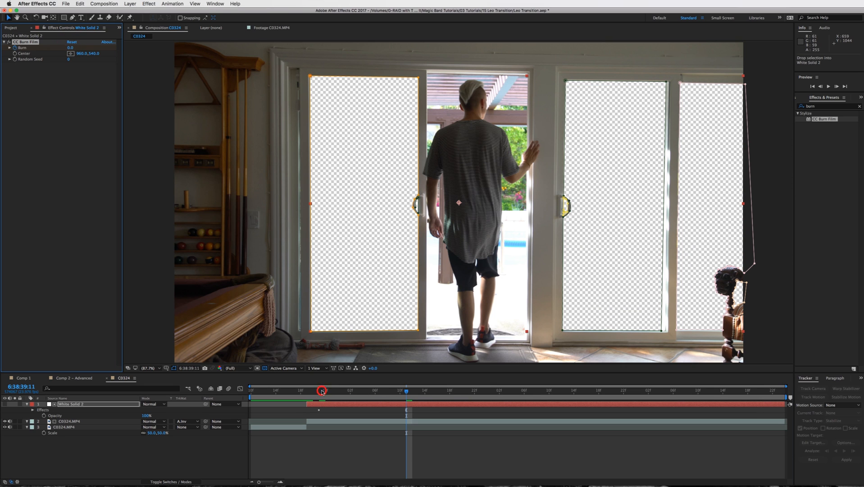
mouse_move(322, 391)
mouse_down()
mouse_move(380, 395)
mouse_move(320, 397)
mouse_up()
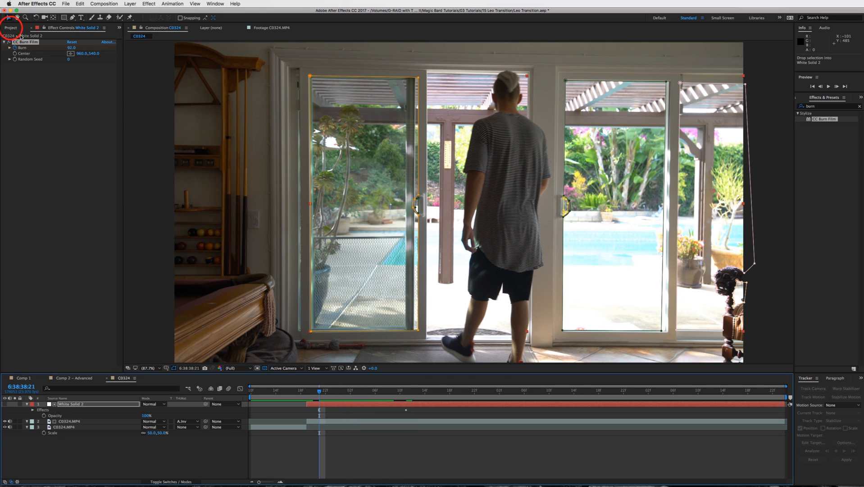
Add Ocean.mp4 from the project to the C0324 composition, directly beneath the matted C0324.MP4 layer.
click(10, 28)
click(26, 127)
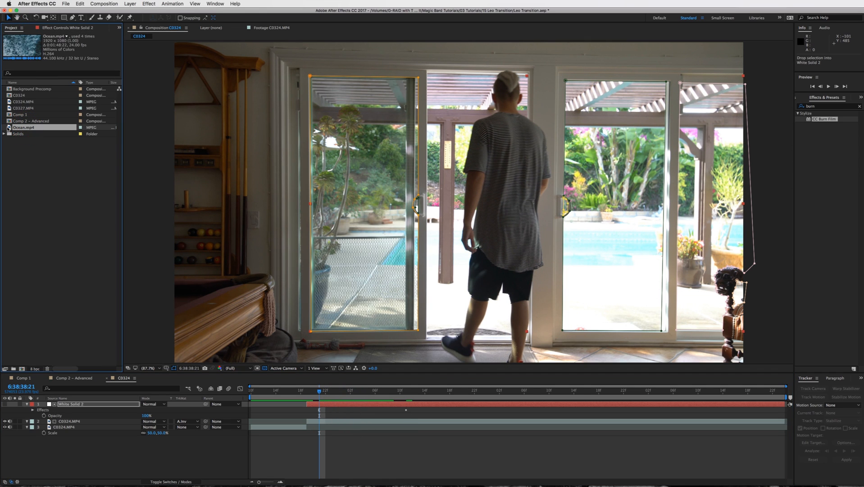
drag(9, 128, 86, 425)
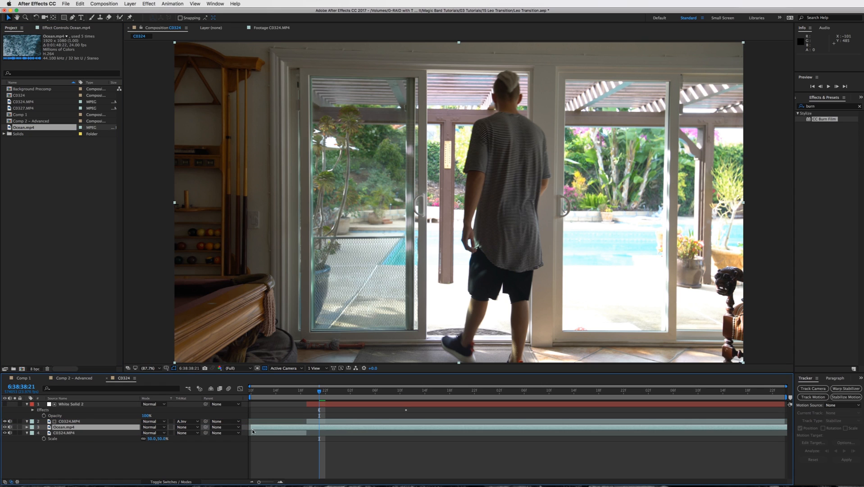
Give the Ocean.mp4 layer a Brown label and trim its start to 6:38:38:19.
click(32, 426)
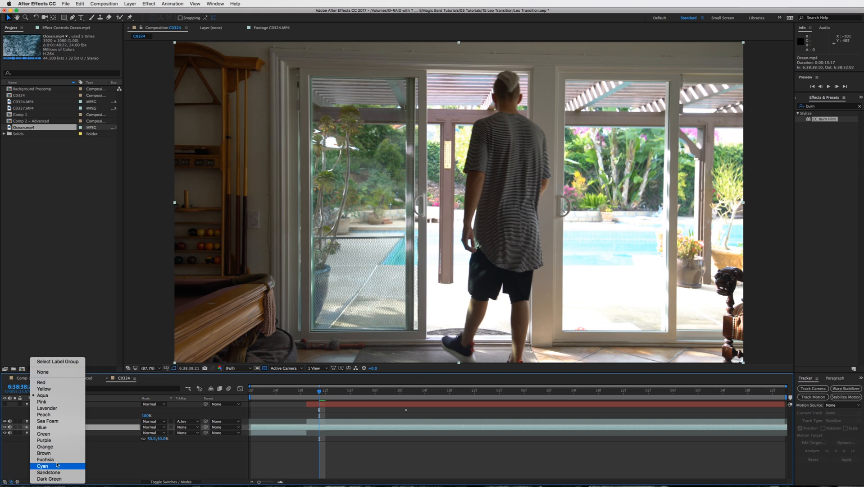
click(58, 453)
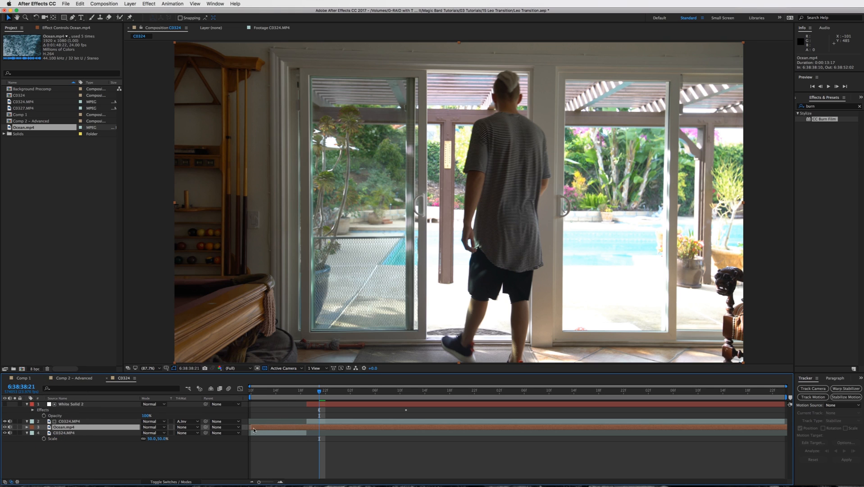
drag(252, 427, 306, 432)
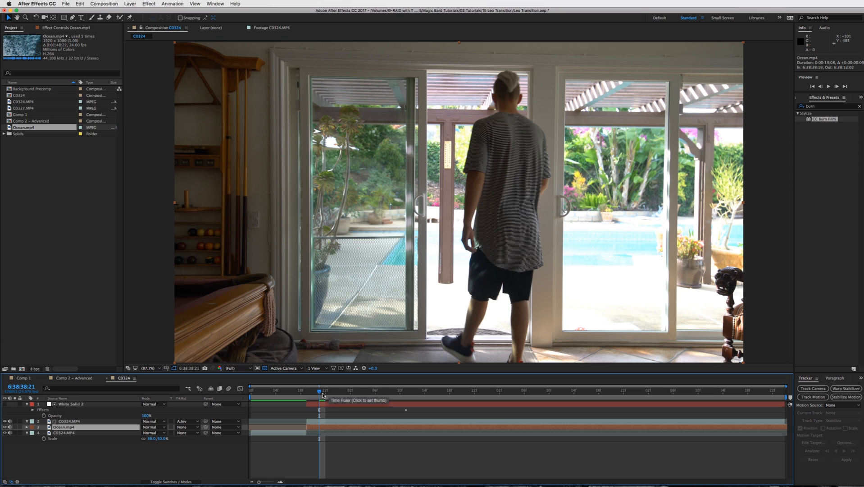
Scrub through the burn to check how the ocean footage replaces the door glass, collapsing the properties of White Solid 2.
click(322, 391)
mouse_move(323, 390)
mouse_down()
mouse_move(371, 394)
mouse_move(319, 391)
mouse_move(344, 391)
mouse_up()
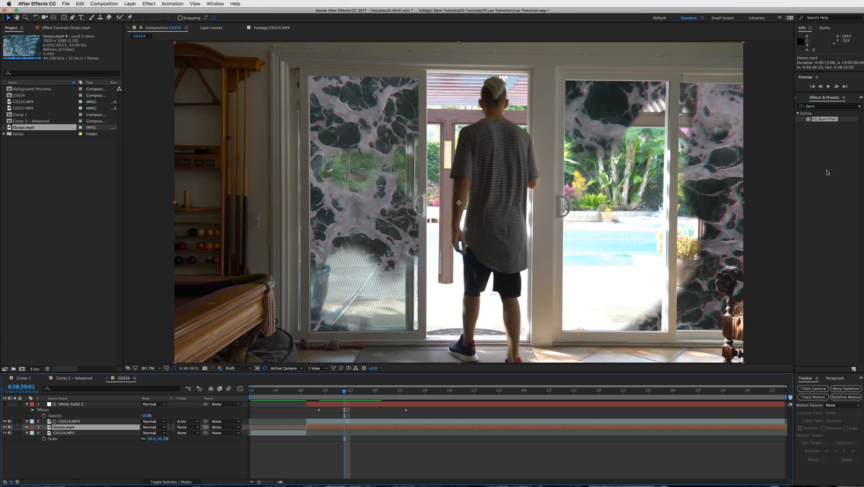
click(27, 404)
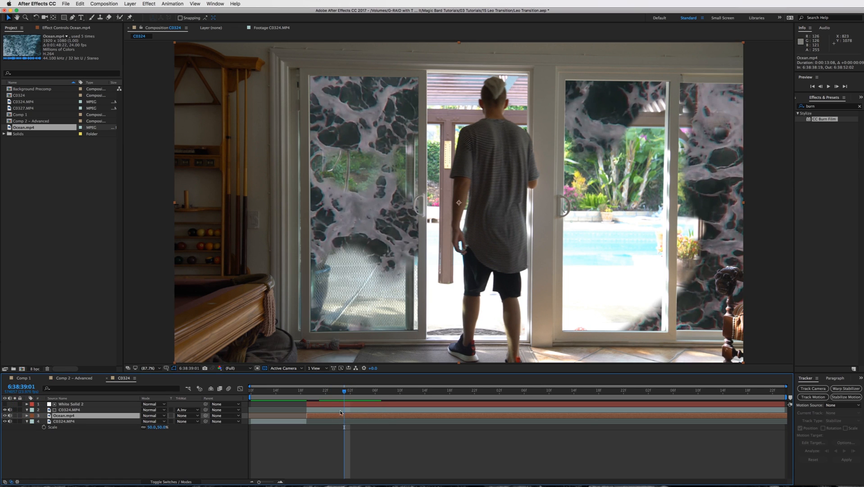
mouse_move(343, 392)
mouse_down()
mouse_move(330, 391)
mouse_move(363, 391)
mouse_up()
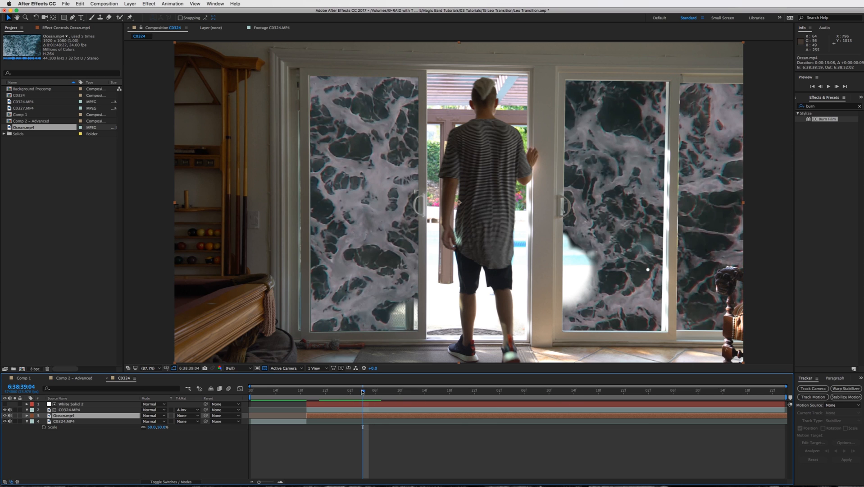
mouse_move(363, 392)
mouse_down()
mouse_move(383, 391)
mouse_move(366, 391)
mouse_move(375, 391)
mouse_up()
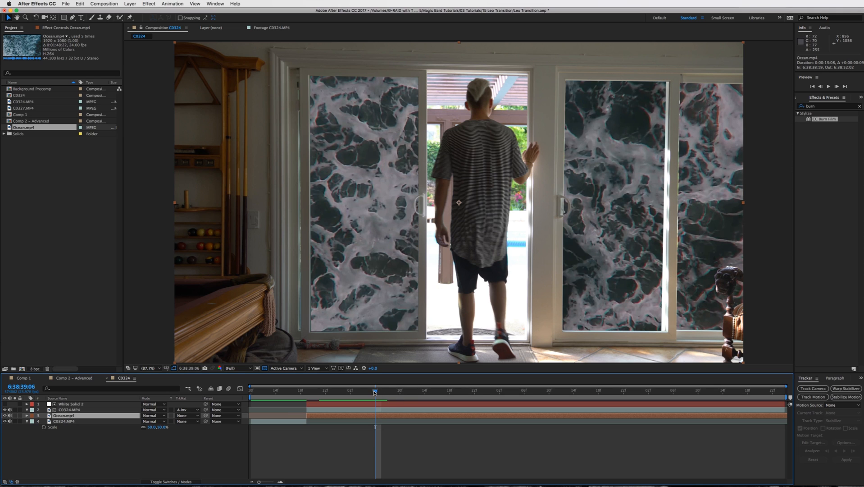
drag(375, 392, 549, 392)
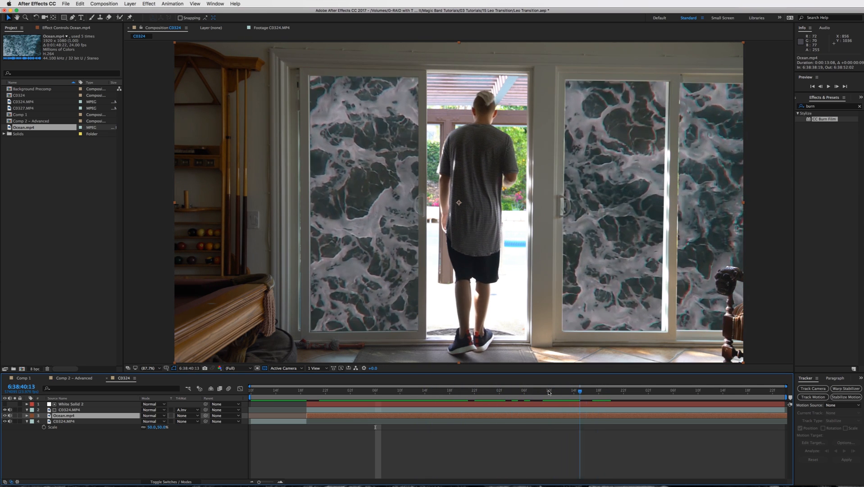
Trim the ends of White Solid 2 and the matted C0324.MP4 layer to 6:38:40:03.
click(506, 391)
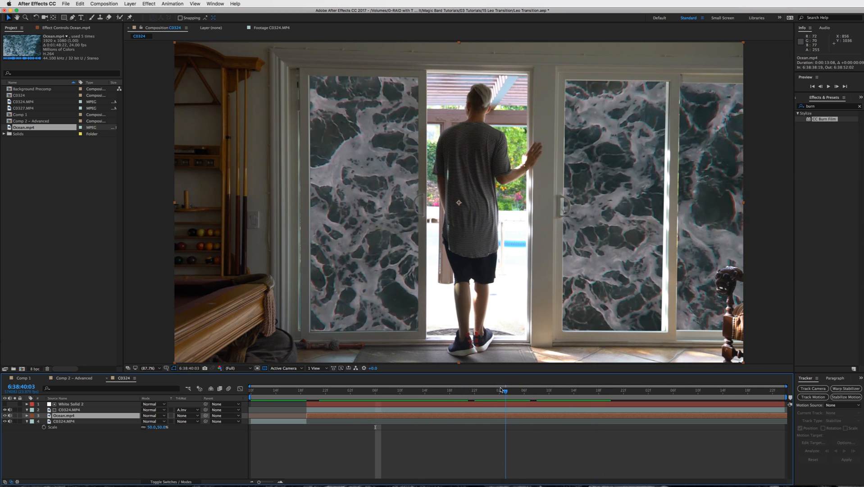
click(498, 408)
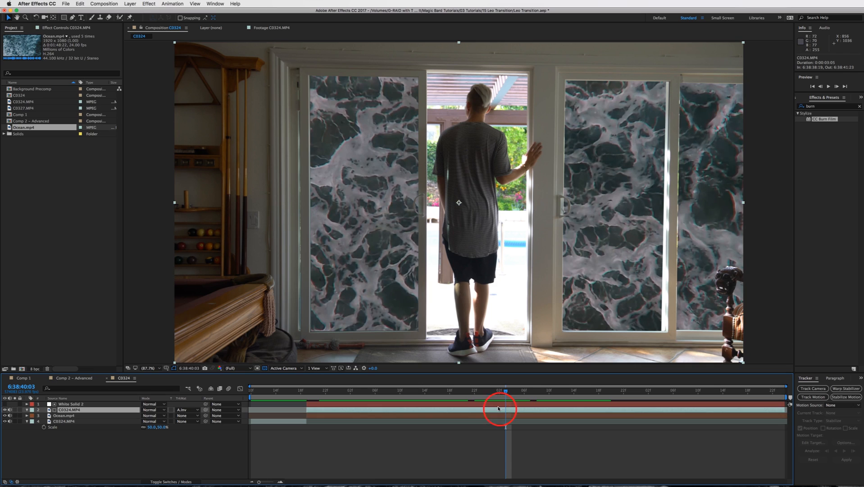
shift+click(781, 404)
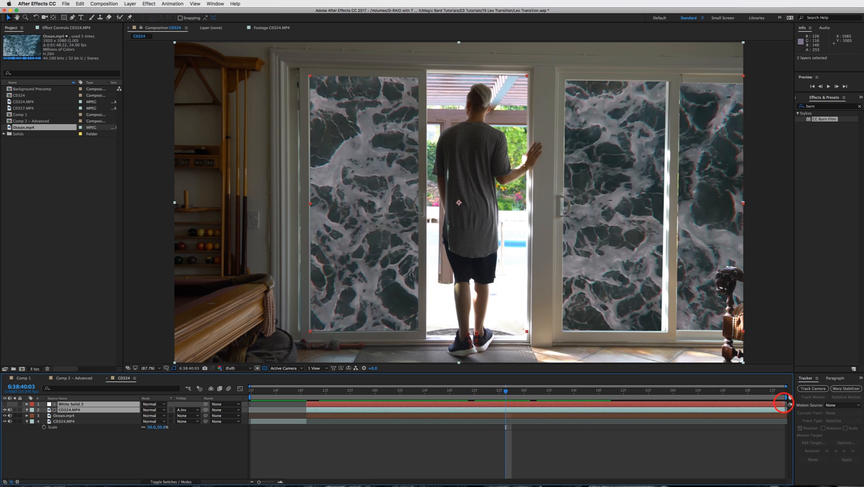
drag(790, 404, 513, 402)
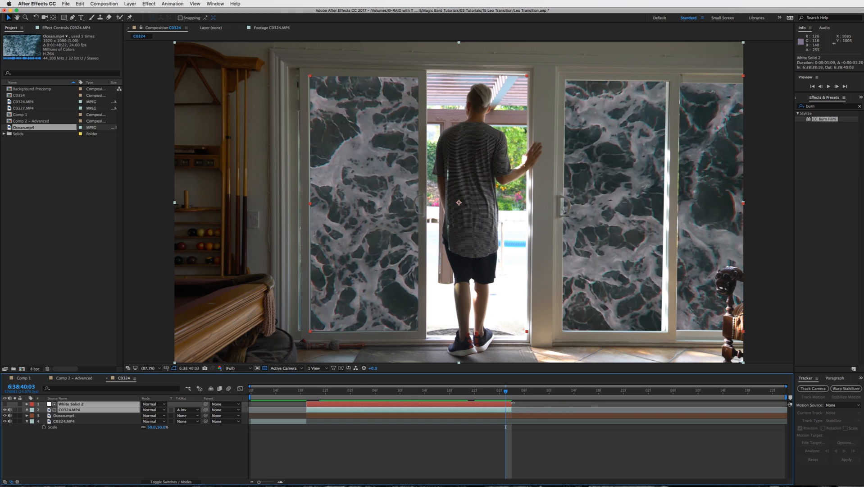
click(528, 447)
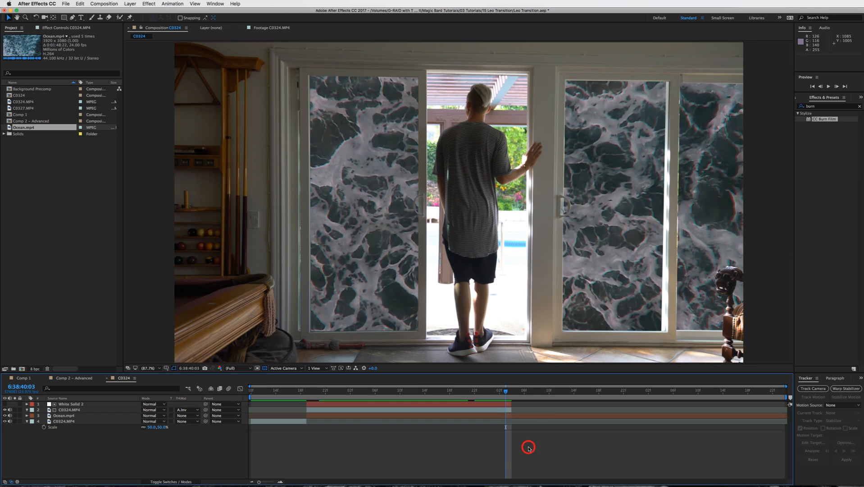
Rename the matted C0324.MP4 layer as ACTOR LAYER.
click(494, 411)
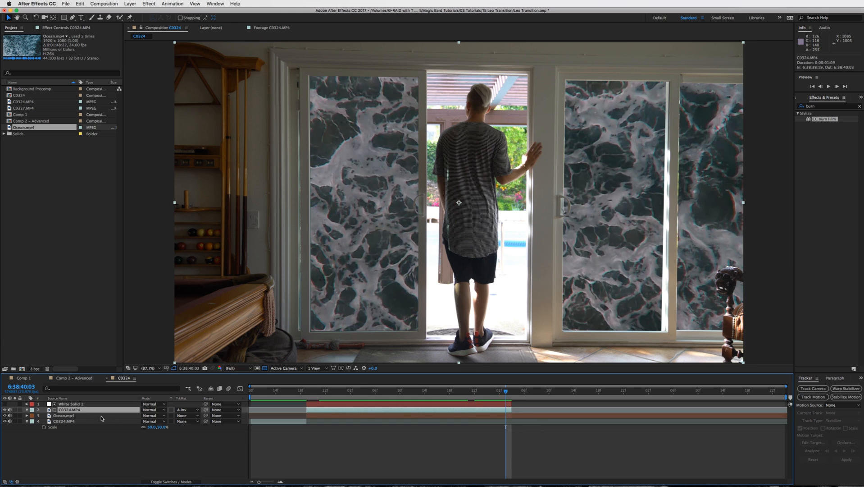
click(67, 411)
key(Return)
text(ACTOR LAYER)
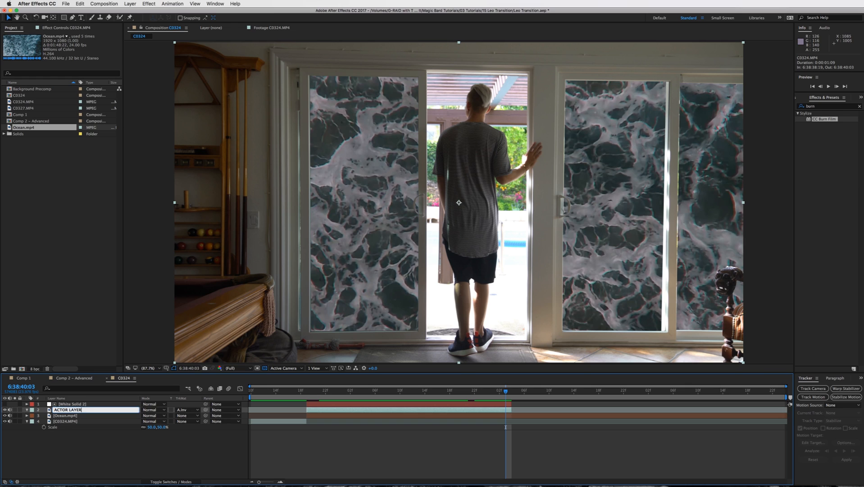
key(Return)
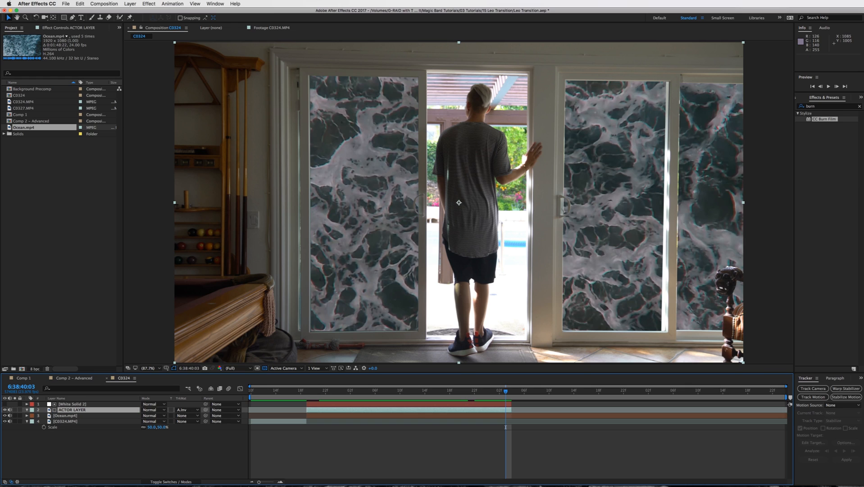
Duplicate ACTOR LAYER and bring the copy to the top of the layer stack.
click(398, 411)
key(ctrl+d)
key(ctrl+shift+bracketright)
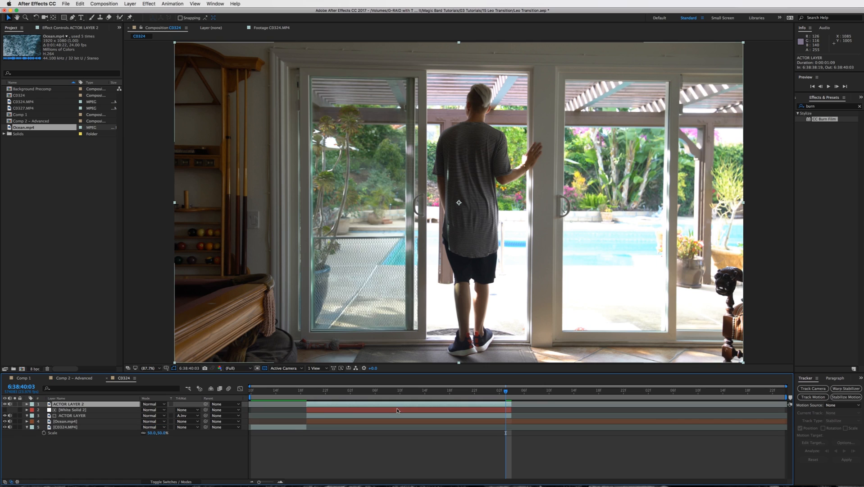
Draw a four-point Pen mask around the open doorway on ACTOR LAYER 2 at 6:38:40:03, and fit the composition in view.
click(446, 404)
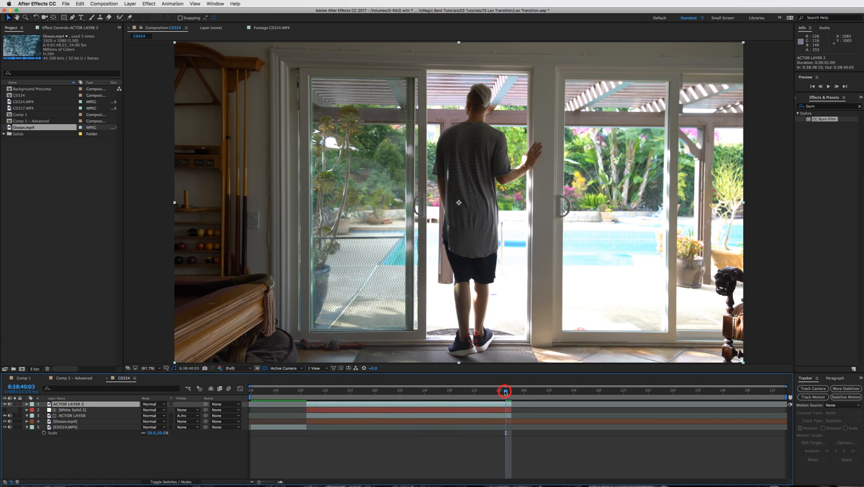
mouse_move(505, 391)
mouse_down()
mouse_move(489, 394)
mouse_move(504, 394)
mouse_up()
click(73, 18)
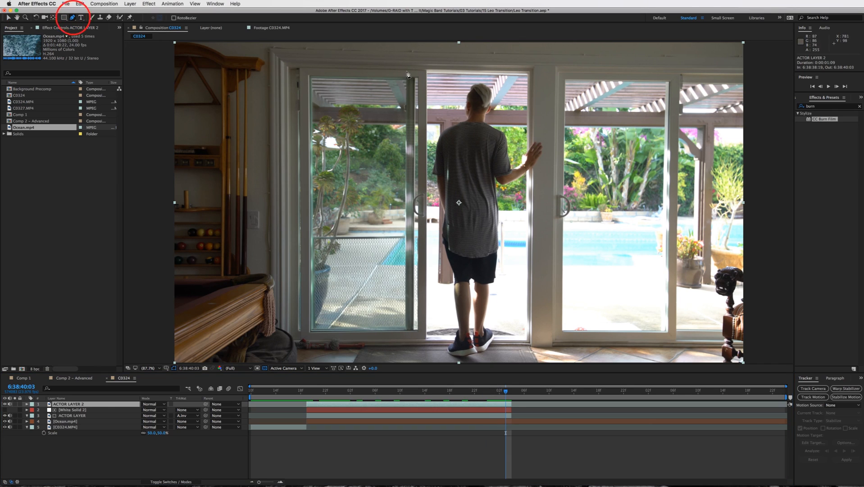
key(period)
key(period)
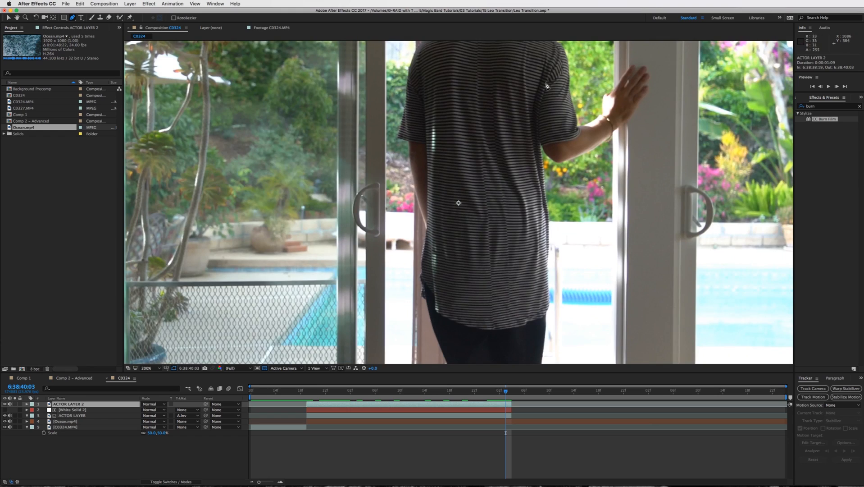
drag(551, 80, 512, 221)
drag(563, 115, 545, 173)
key(period)
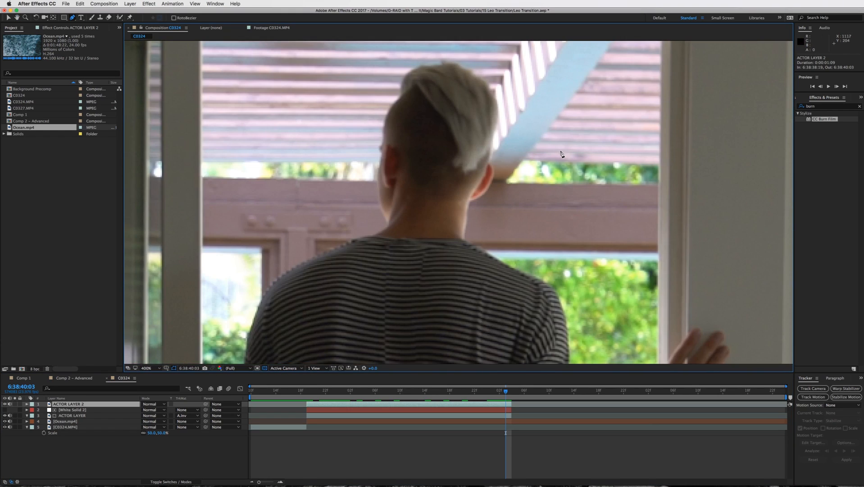
drag(598, 106, 562, 218)
drag(599, 154, 594, 180)
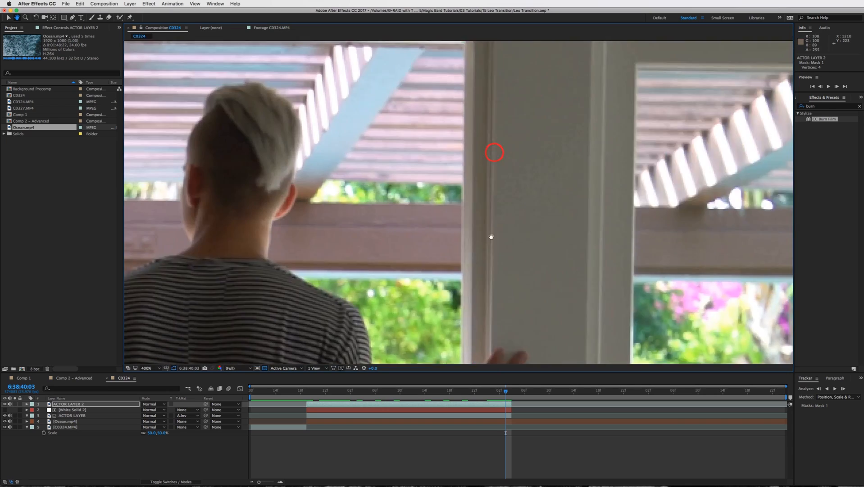
drag(491, 237, 490, 270)
click(474, 135)
key(comma)
key(comma)
drag(475, 255, 473, 189)
key(v)
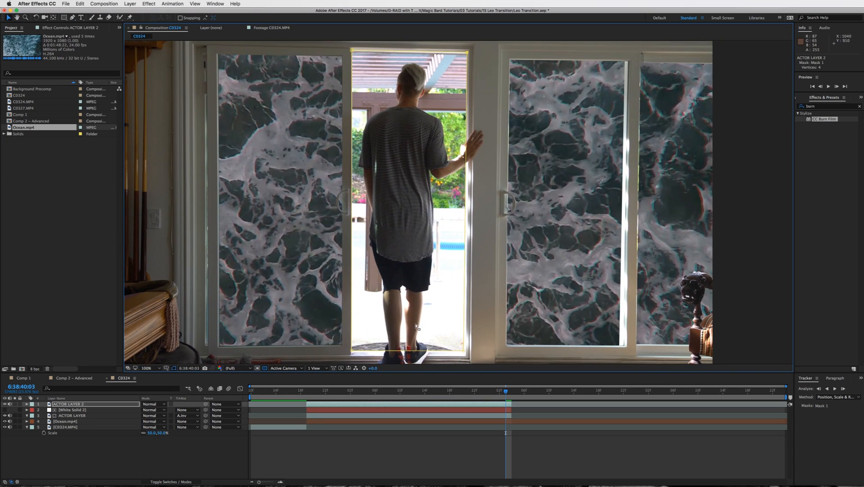
click(446, 405)
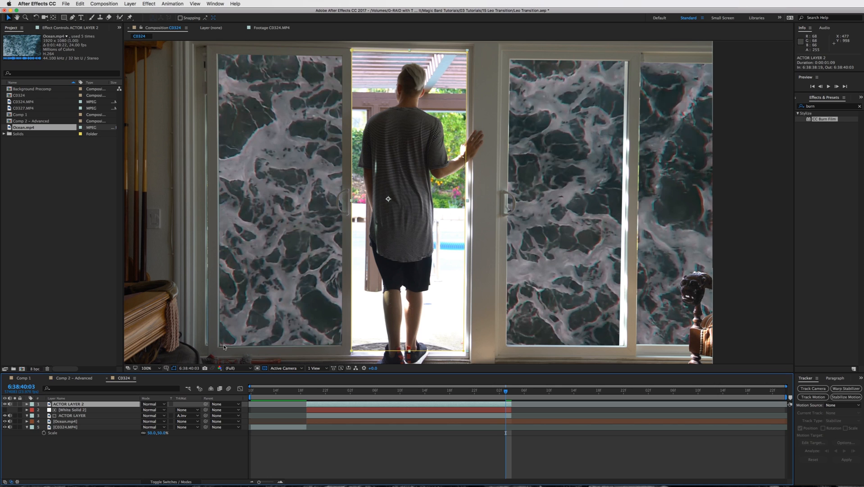
click(153, 368)
click(156, 379)
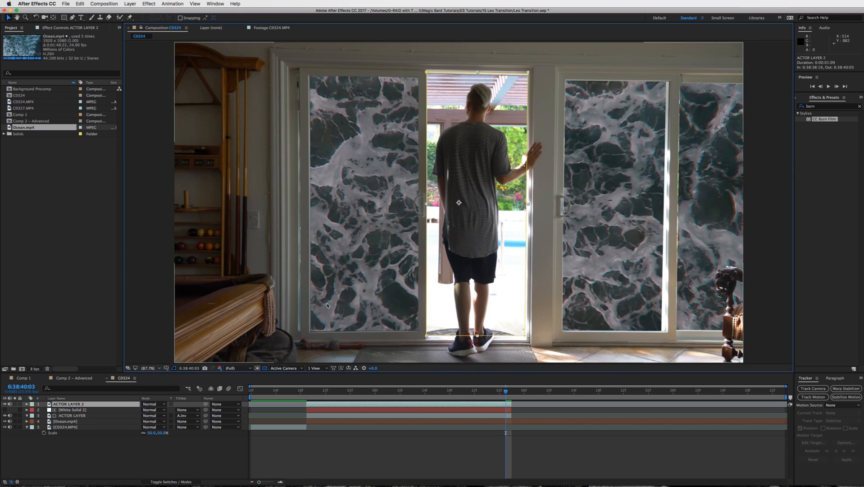
Extend the ends of ACTOR LAYER 2, White Solid 2 and ACTOR LAYER to 6:38:41:10.
click(501, 404)
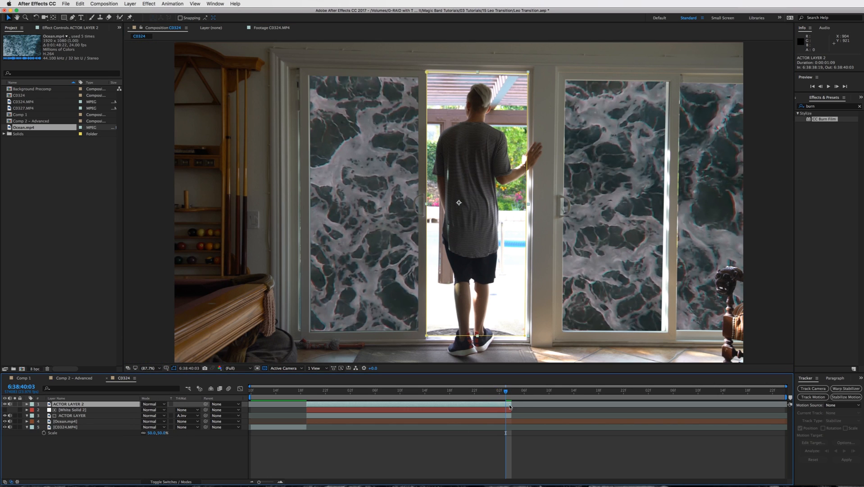
drag(510, 404, 703, 400)
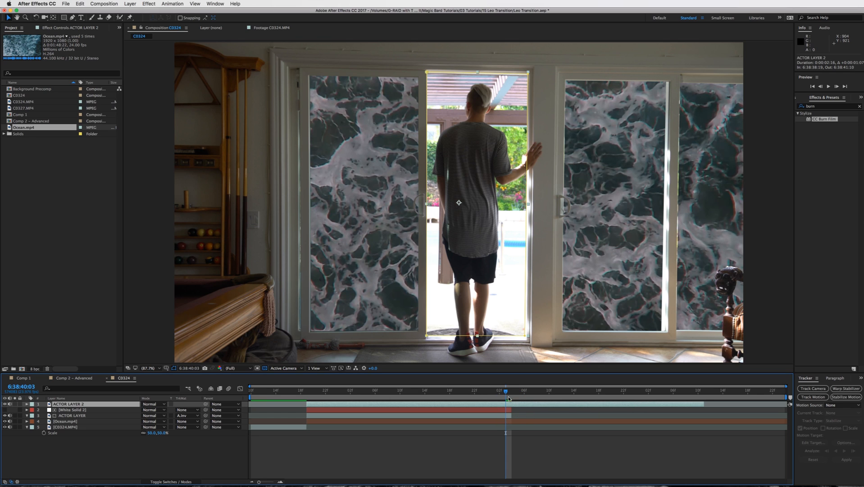
drag(506, 390, 703, 409)
click(505, 415)
shift+click(505, 410)
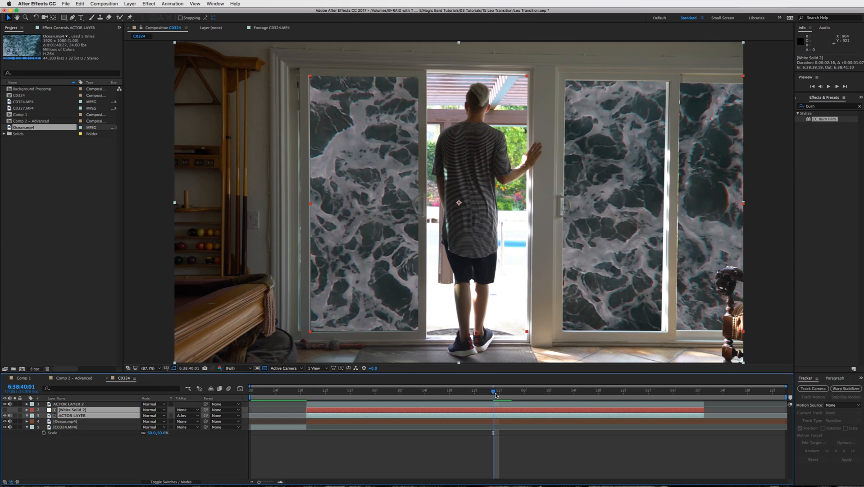
Duplicate ACTOR LAYER 2 at 6:38:40:04 and set the track matte of ACTOR LAYER 2 beneath the copy to None.
drag(496, 395, 513, 395)
click(529, 404)
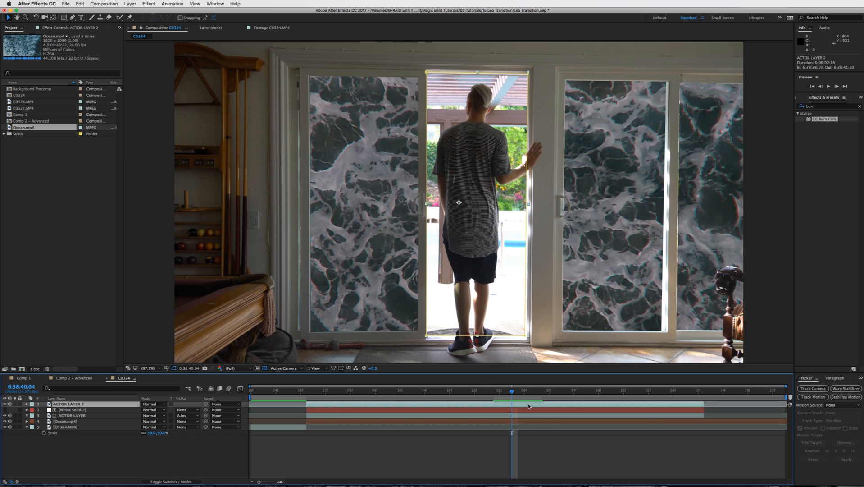
click(529, 406)
key(super+d)
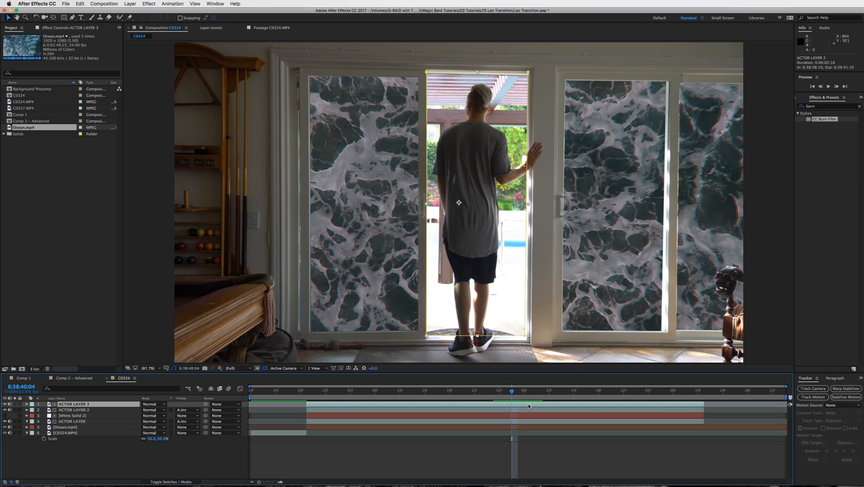
click(194, 410)
click(189, 411)
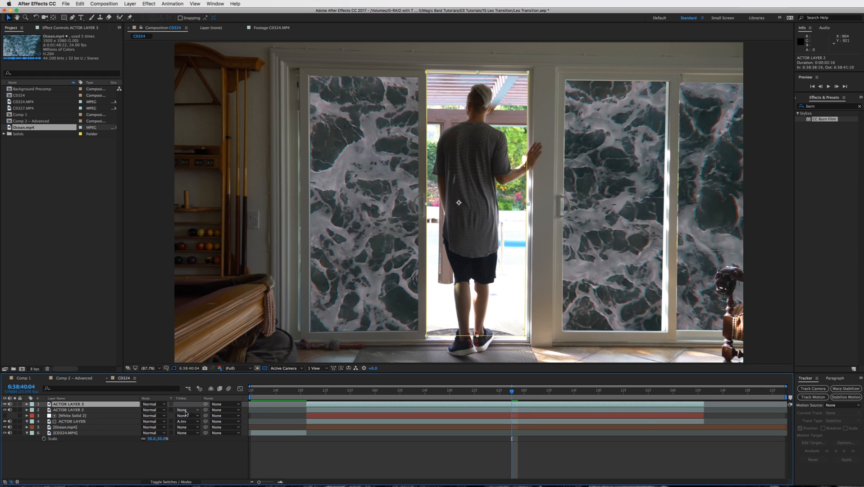
Rename the top duplicate, ACTOR LAYER 3, as ACTOR - Luma Matte.
click(495, 404)
click(68, 405)
key(Return)
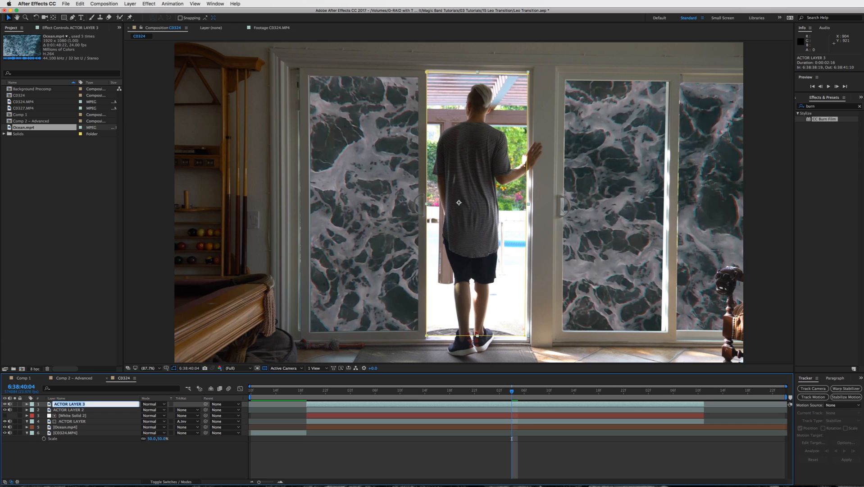
text(AC)
key(Return)
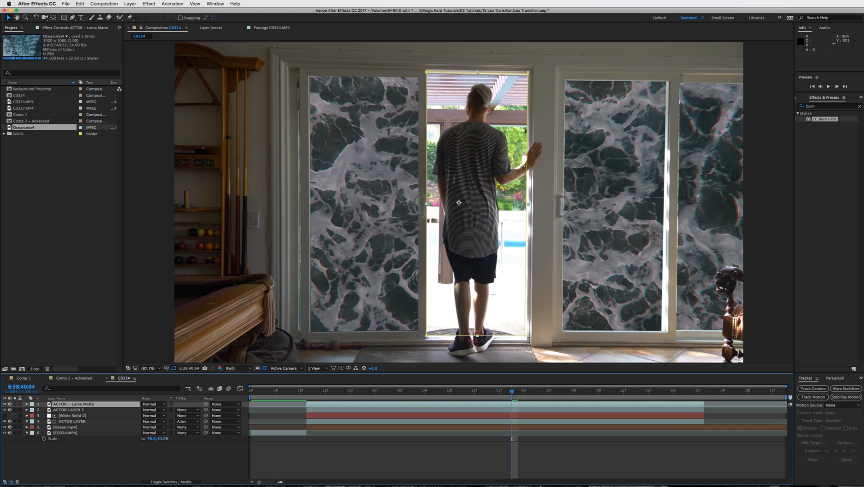
Find the Levels effect and apply it to the ACTOR - Luma Matte layer.
click(495, 406)
click(70, 28)
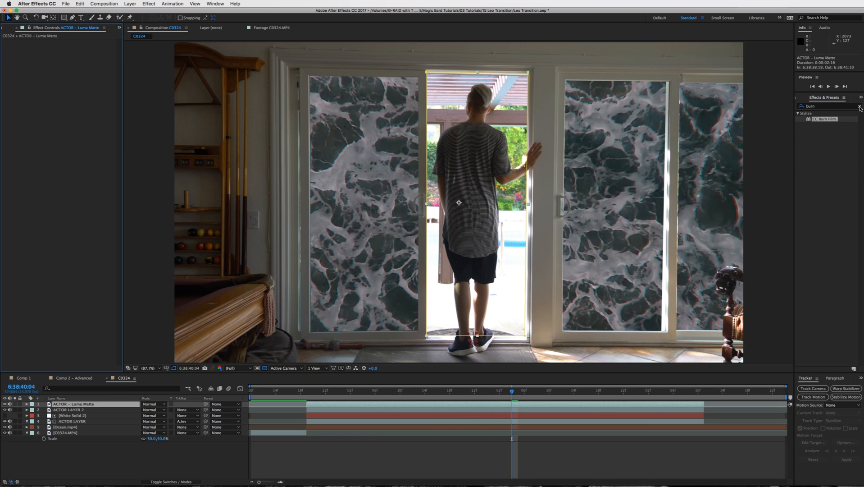
click(860, 107)
click(817, 107)
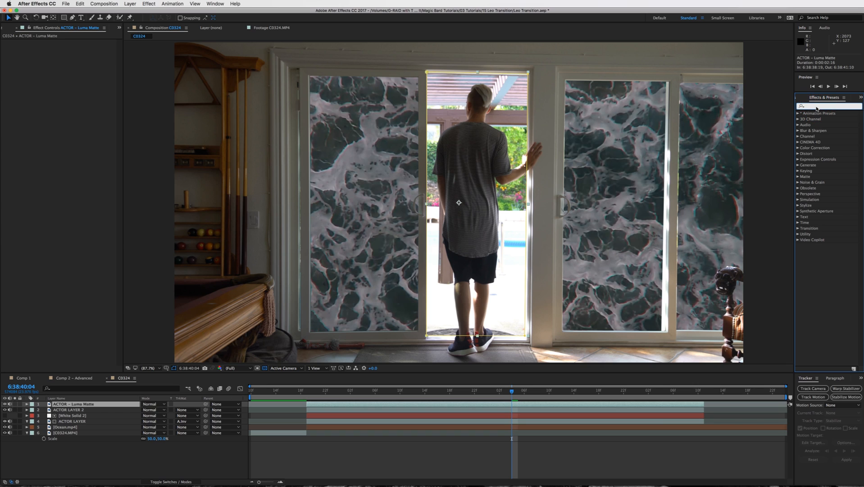
text(Levels)
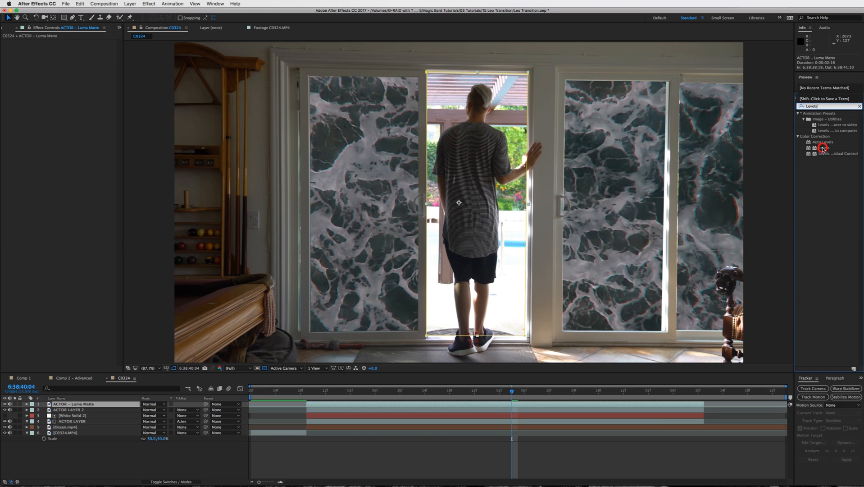
drag(823, 148, 80, 137)
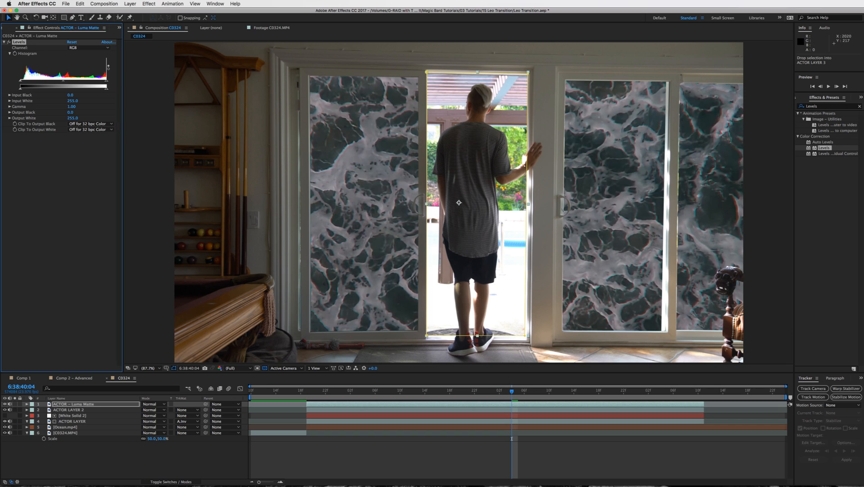
Find the Exposure color correction effect and place it above Levels on the ACTOR - Luma Matte layer.
click(861, 107)
click(828, 106)
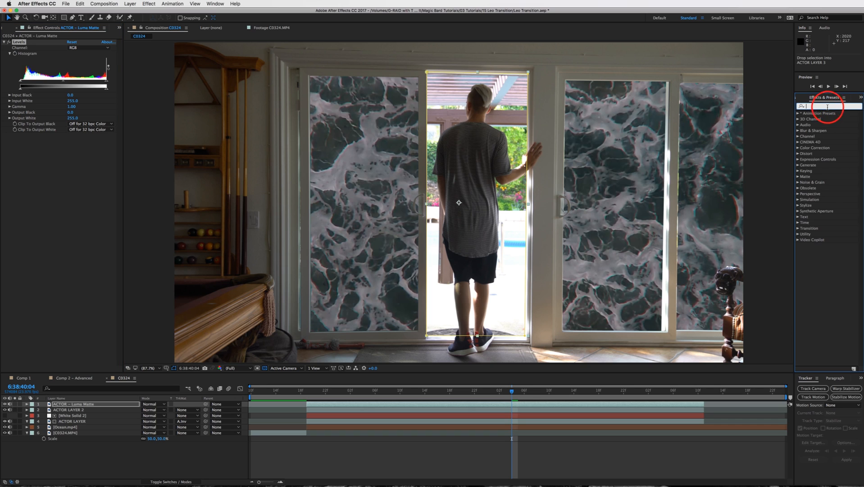
text(Expo)
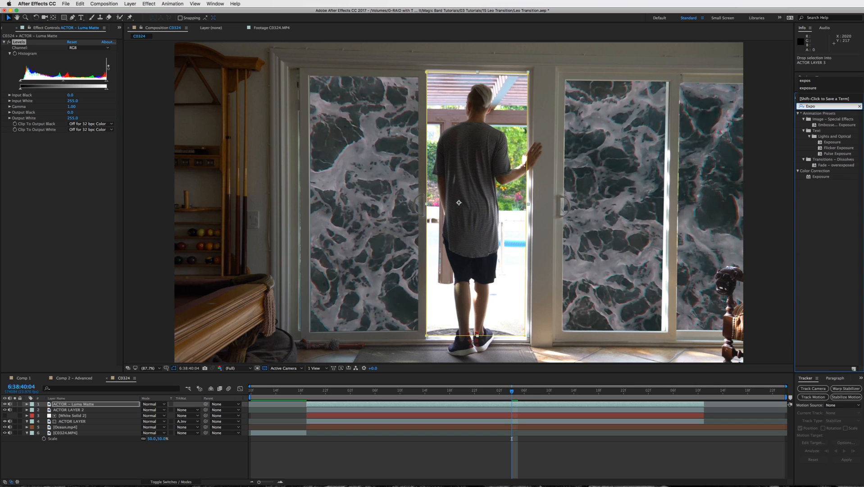
text(su)
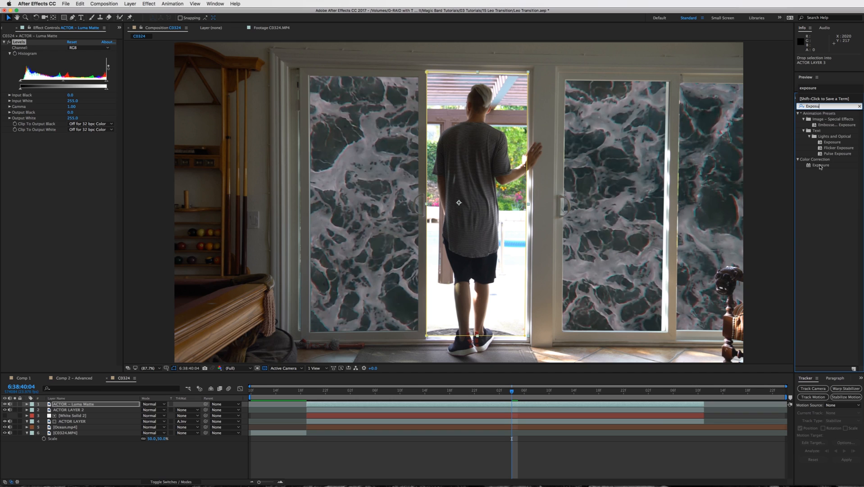
drag(820, 166, 44, 42)
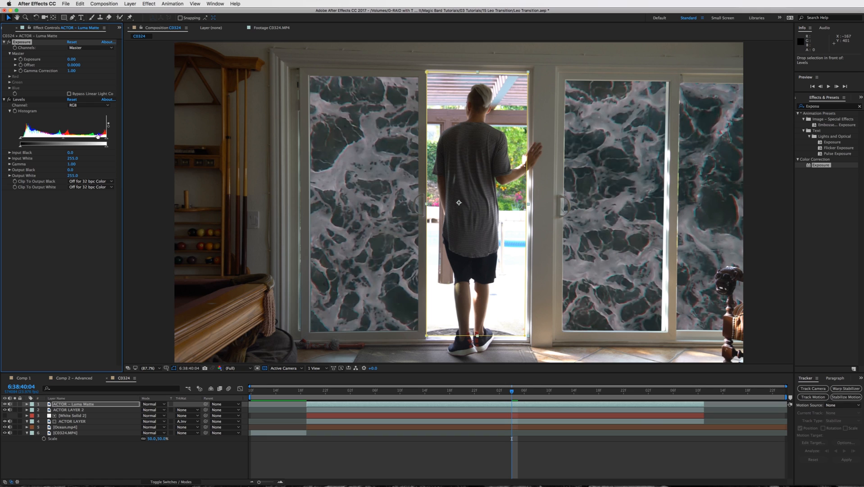
Crush the Levels on ACTOR - Luma Matte to Input Black 117 and Input White 138, and scrub through the shot to check the silhouette.
drag(108, 140, 78, 140)
drag(20, 139, 74, 141)
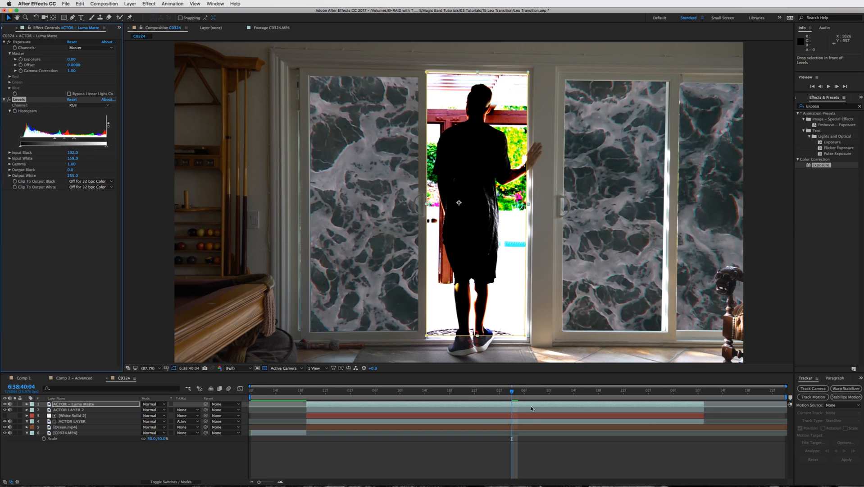
drag(74, 140, 59, 140)
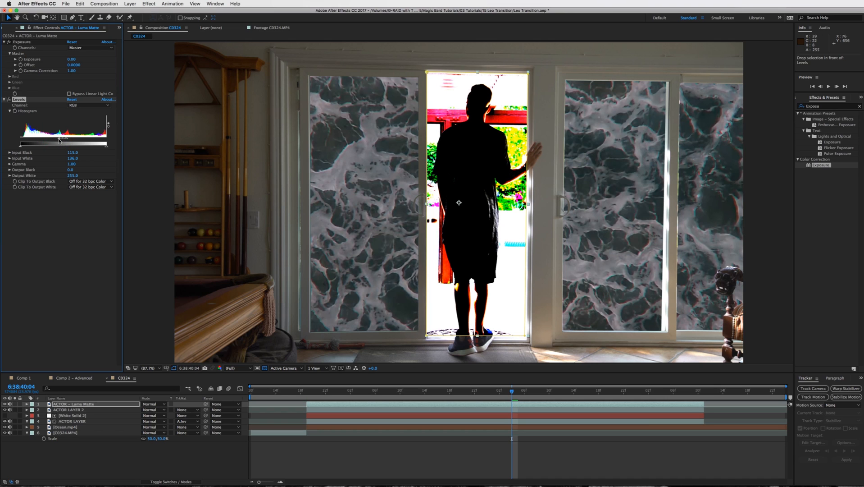
drag(512, 390, 600, 393)
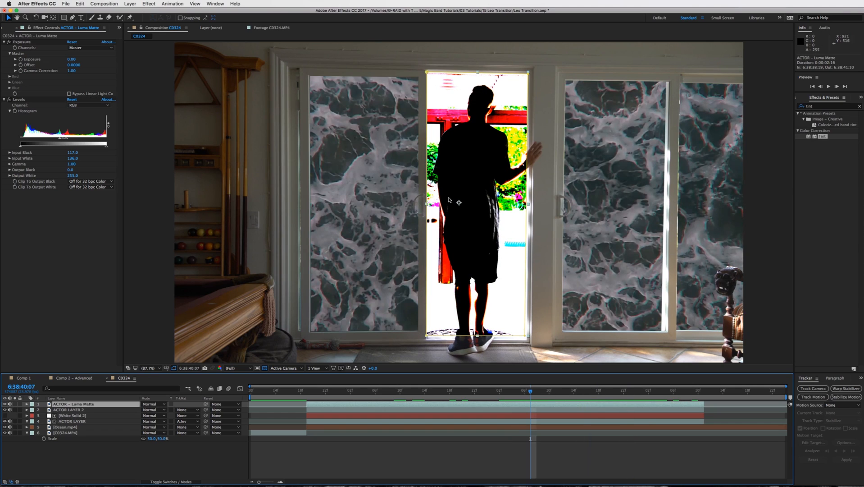
Set the track matte of ACTOR LAYER 2 to Luma Inverted Matte "ACTOR - Luma Matte".
click(517, 410)
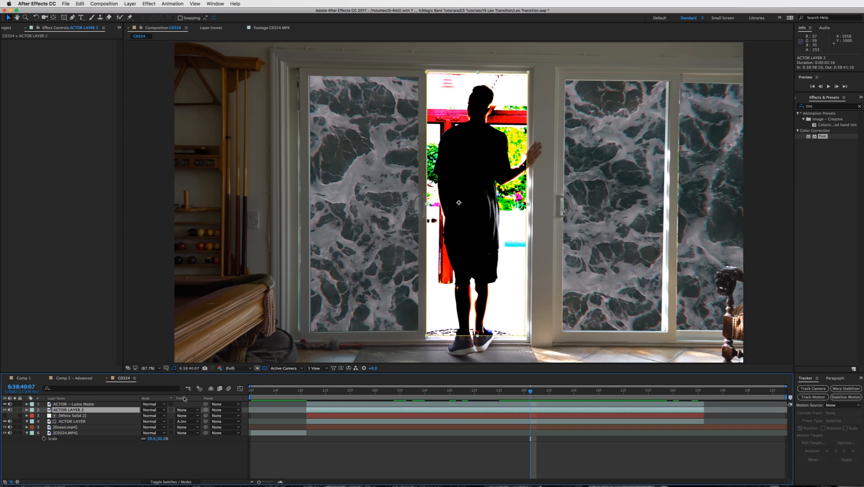
click(193, 410)
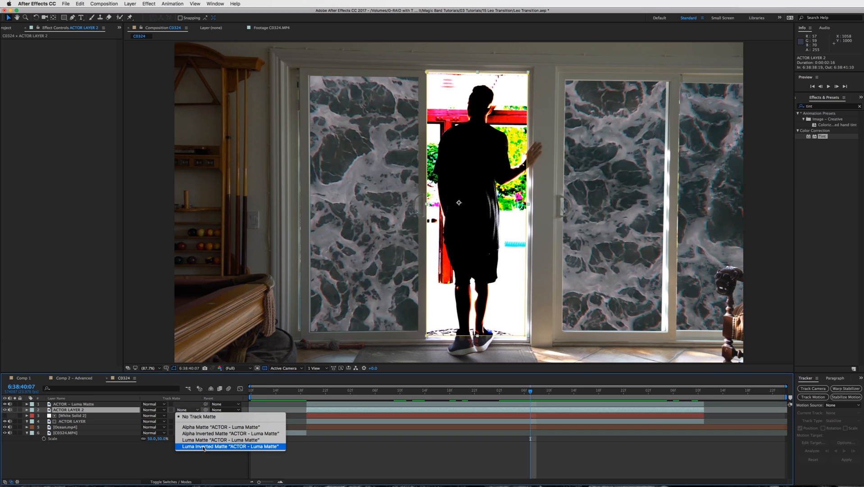
click(232, 446)
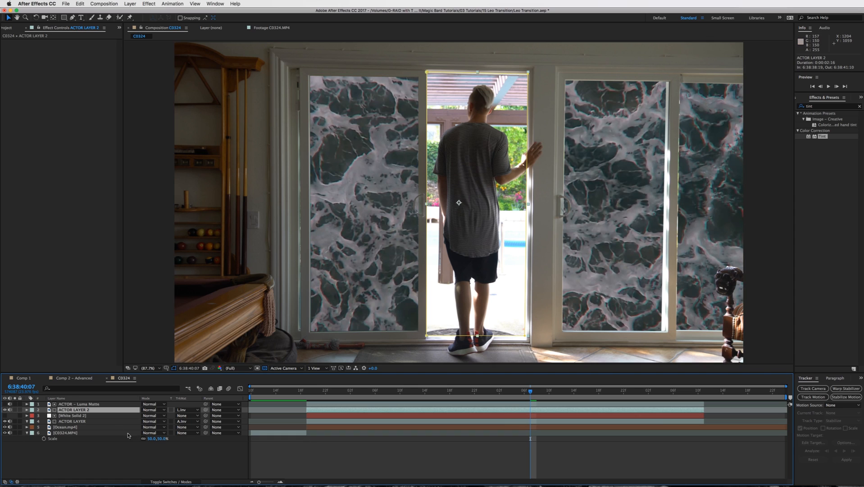
Draw a four-point Pen mask around the open doorway on White Solid 2 at 6:38:40:07, and fit the composition in view.
click(74, 418)
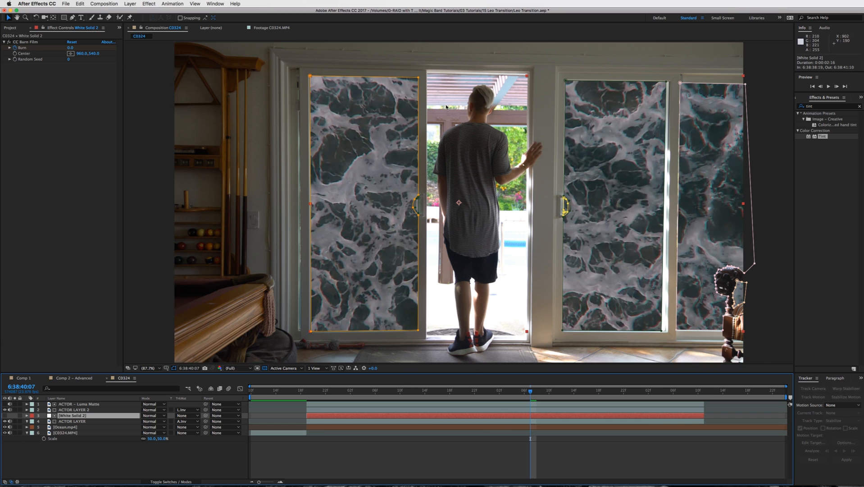
key(period)
key(period)
drag(450, 82, 412, 190)
key(super+z)
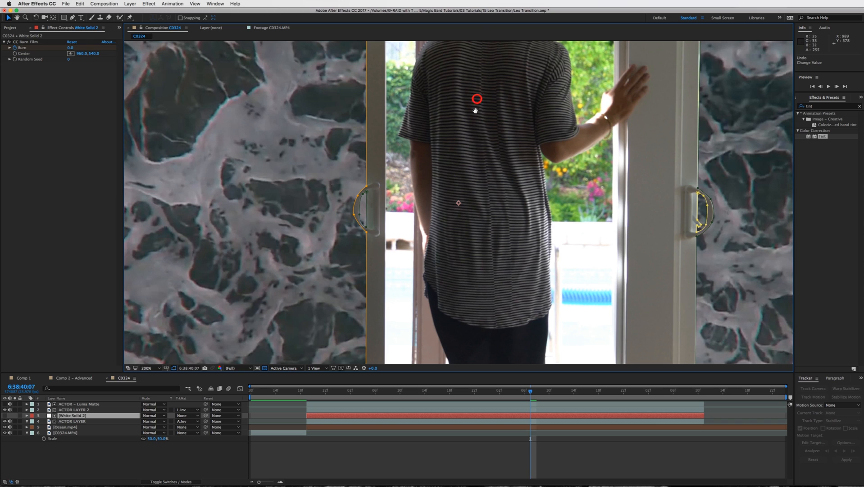
drag(476, 111, 457, 151)
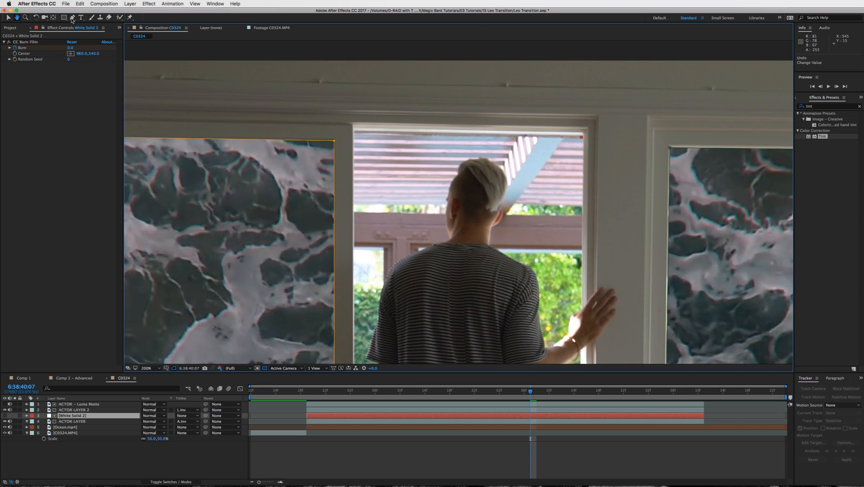
click(72, 18)
key(period)
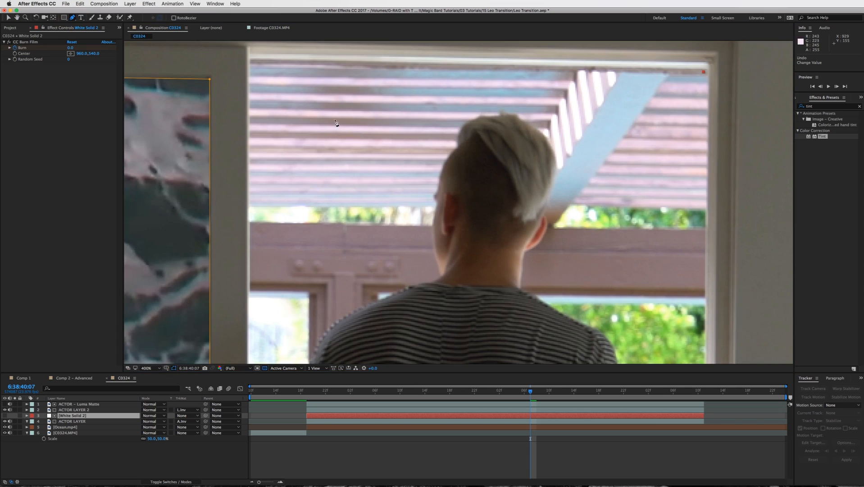
drag(321, 92, 320, 127)
click(248, 93)
click(707, 98)
drag(699, 259, 582, 50)
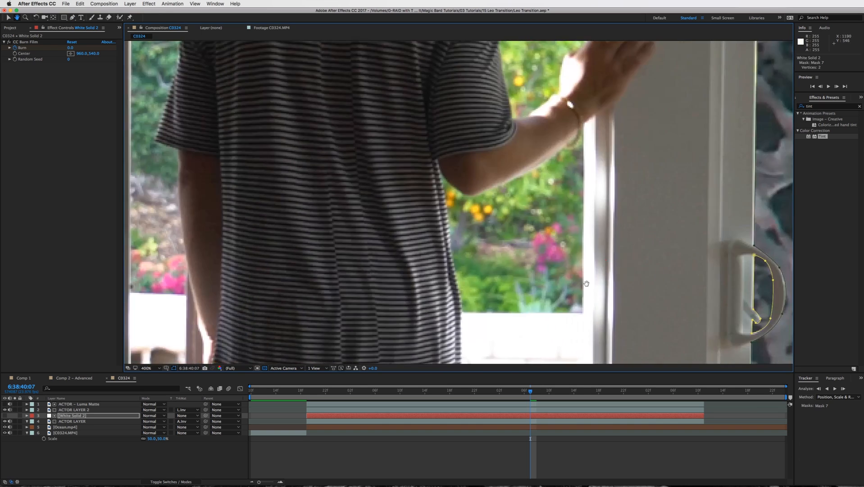
drag(568, 333, 510, 55)
click(497, 208)
drag(253, 203, 629, 226)
click(413, 226)
key(v)
key(comma)
key(comma)
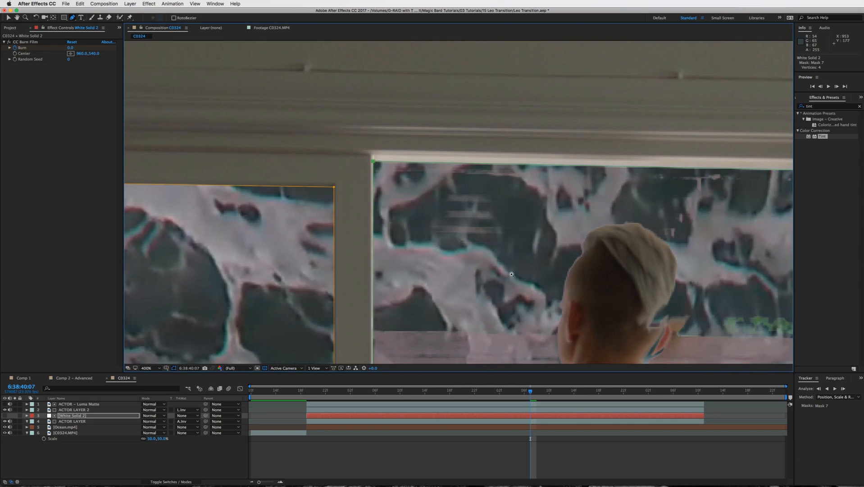
key(shift+slash)
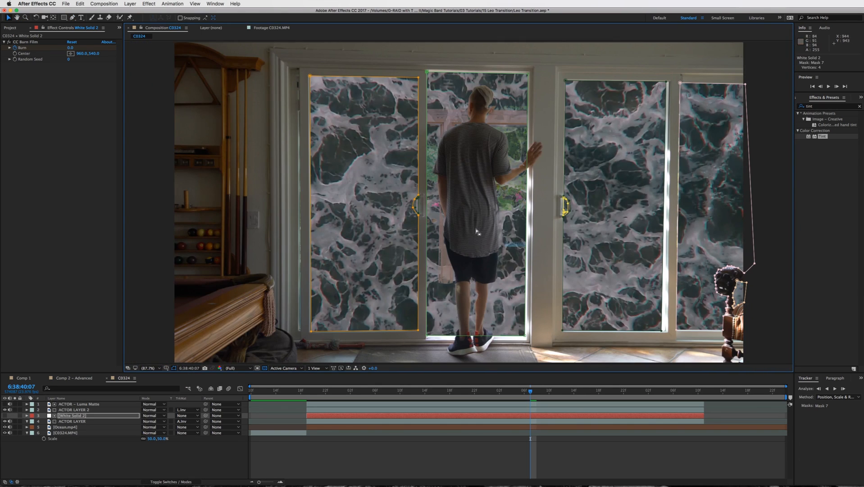
Lower the Exposure effect's Exposure value on ACTOR - Luma Matte to -2.69.
click(485, 409)
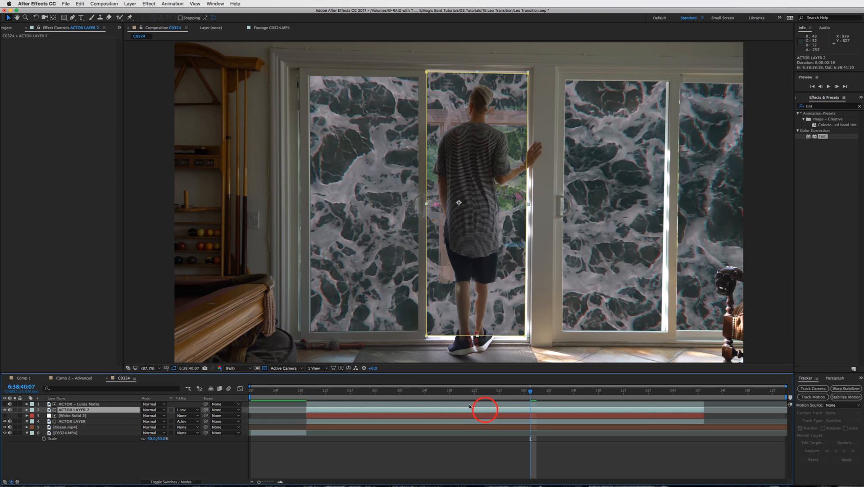
click(92, 404)
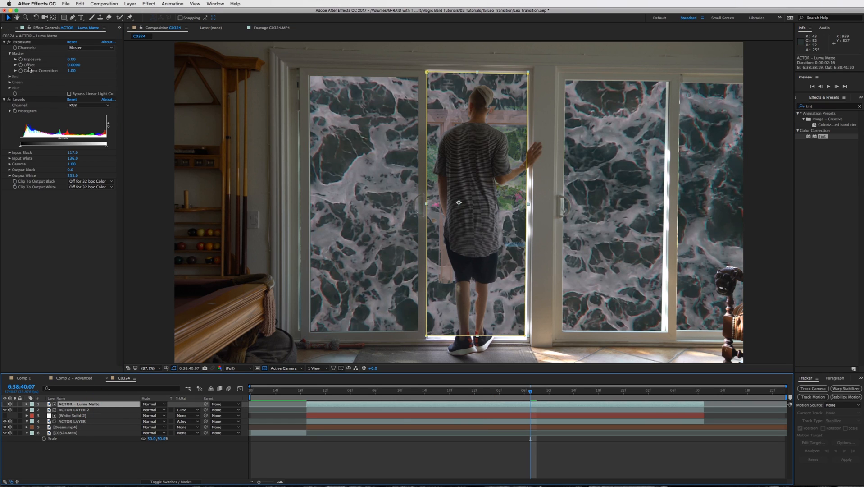
drag(70, 59, 14, 60)
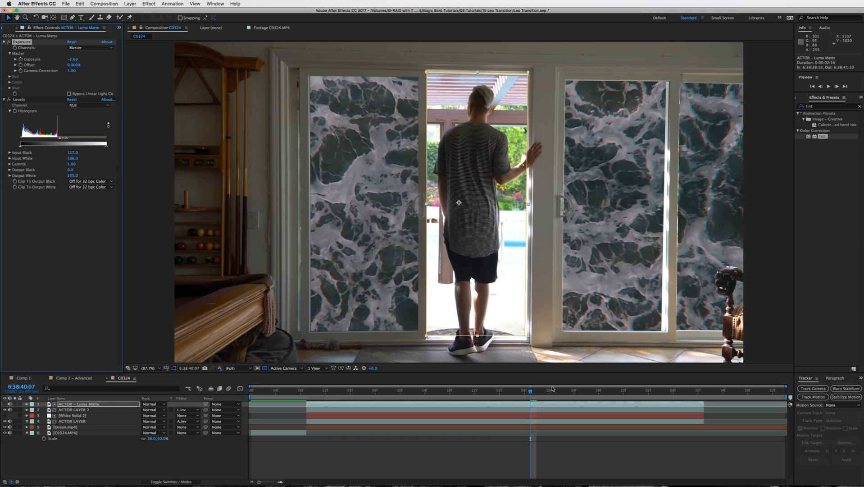
Enable keyframing for the Exposure value of ACTOR - Luma Matte at 6:38:40:16, where the doorway reveal starts.
click(519, 389)
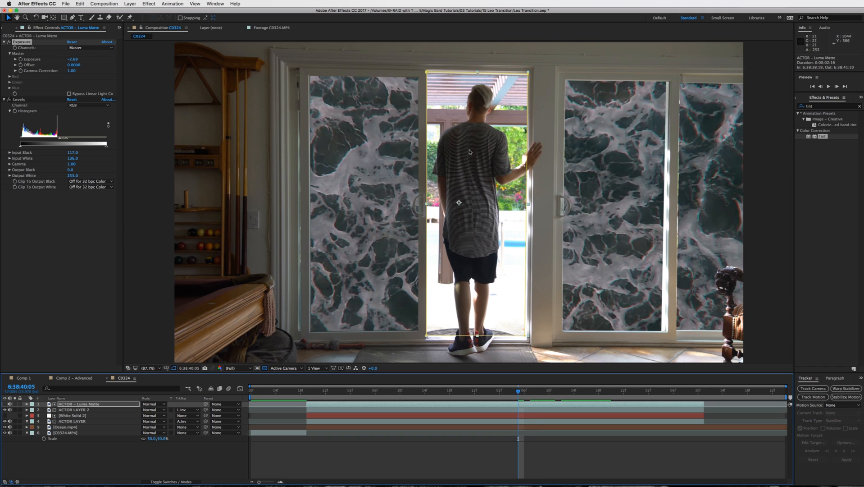
drag(524, 393, 586, 396)
click(21, 59)
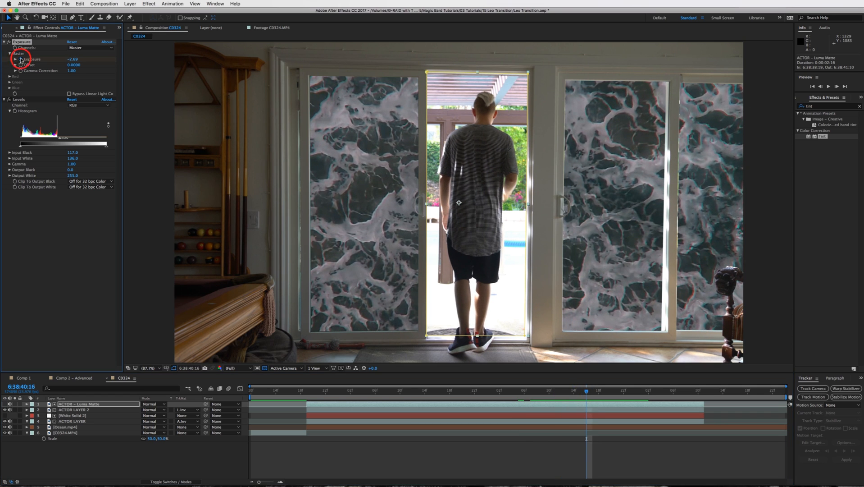
Extend ACTOR - Luma Matte, ACTOR LAYER 2, White Solid 2 and ACTOR LAYER to the end of the composition.
drag(586, 393, 704, 399)
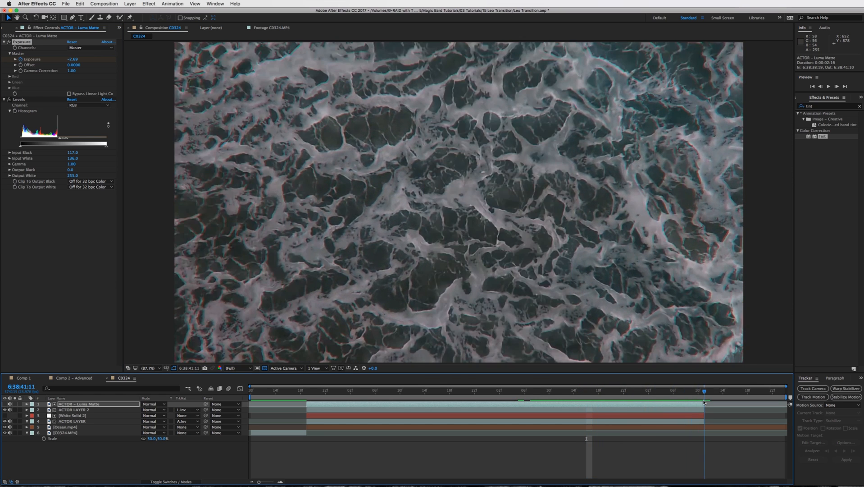
shift+click(689, 422)
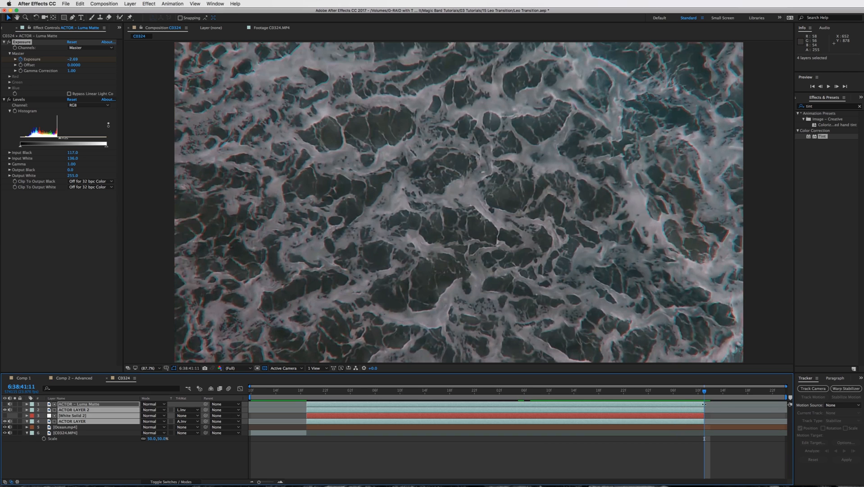
drag(704, 404, 786, 404)
drag(706, 391, 759, 395)
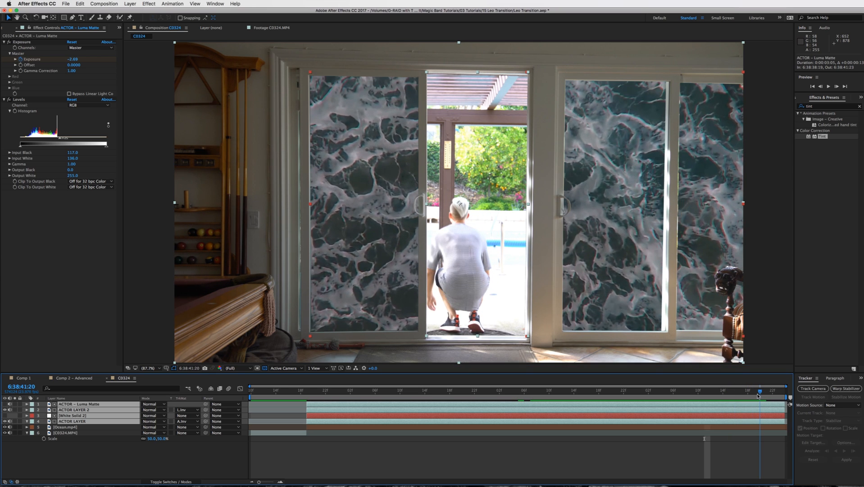
click(731, 456)
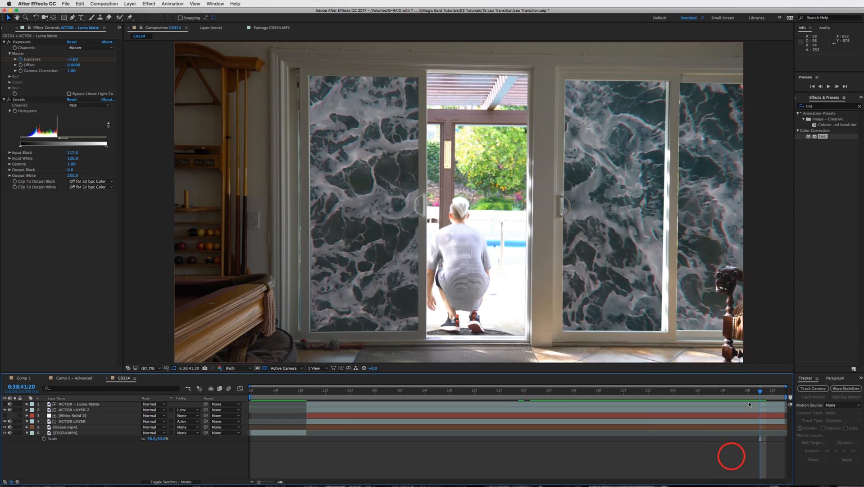
Keyframe the Exposure of ACTOR - Luma Matte to 3.95 at 6:38:41:20, and scrub through the doorway reveal.
click(751, 404)
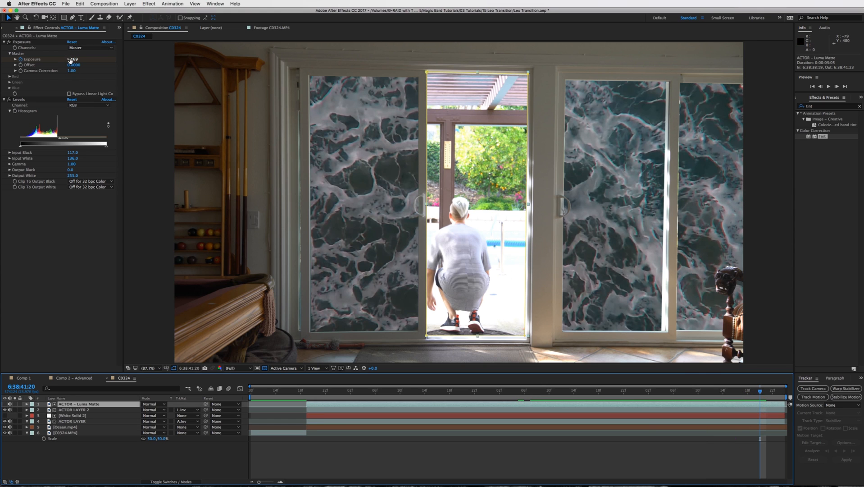
drag(71, 60, 198, 68)
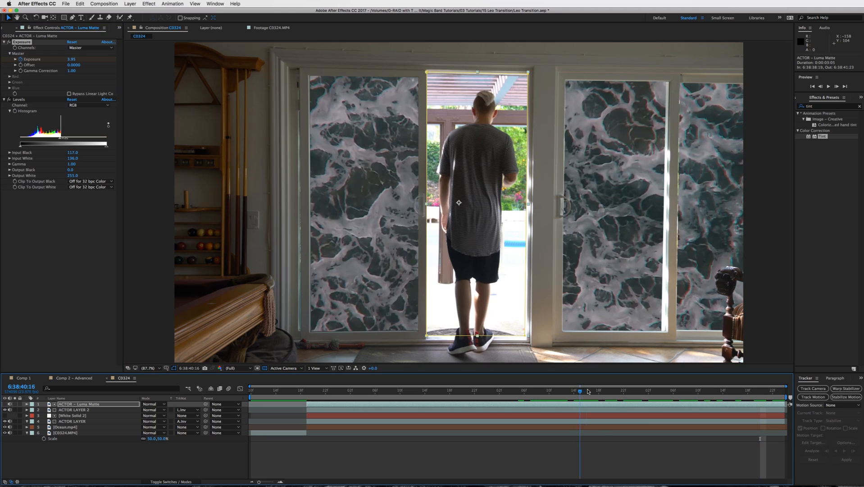
drag(586, 390, 692, 386)
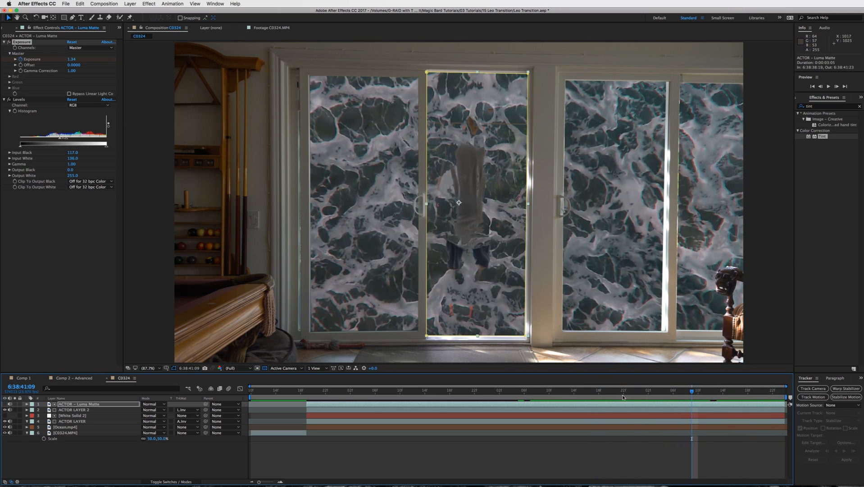
Set the C0324 composition's duration to 0:00:10:14, and scrub the doorway reveal up to 6:38:41:20.
click(108, 4)
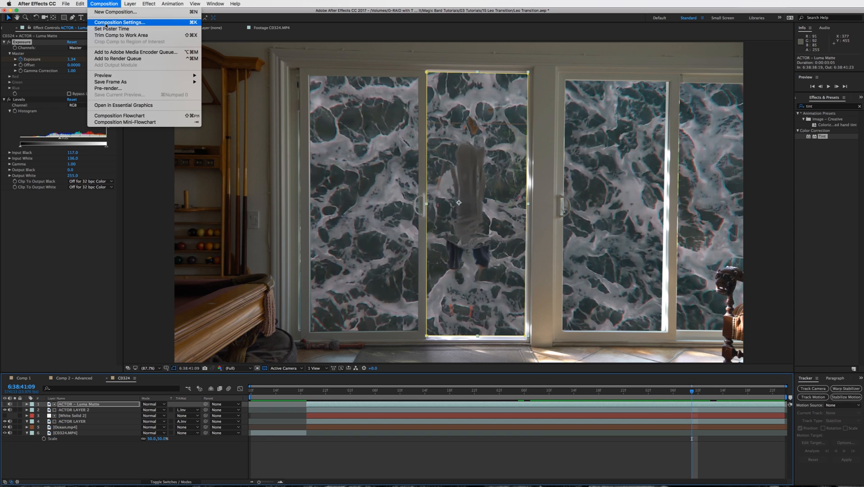
click(106, 24)
drag(468, 162, 444, 160)
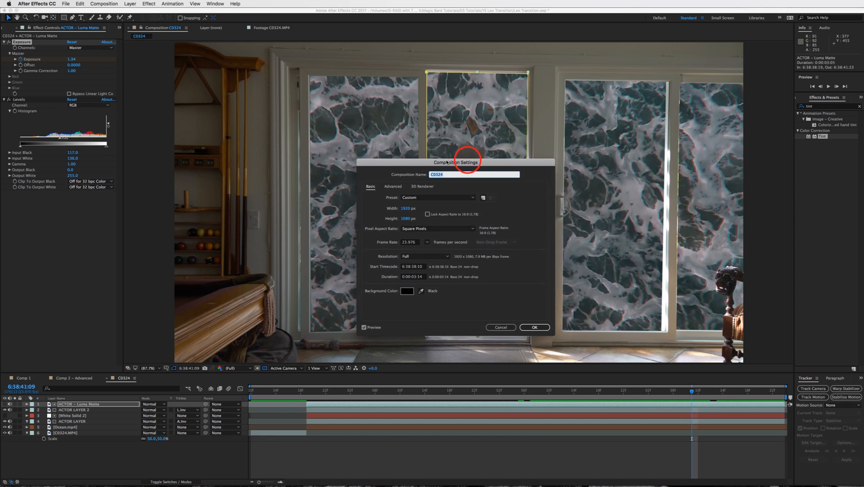
click(411, 276)
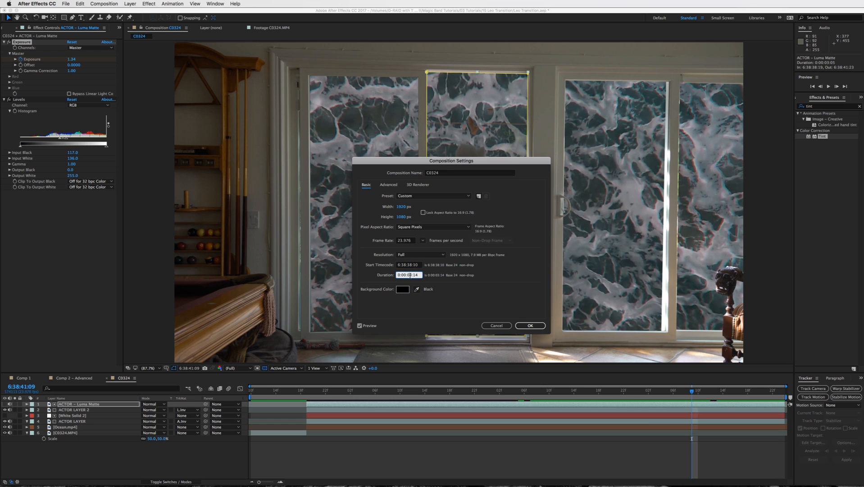
key(Return)
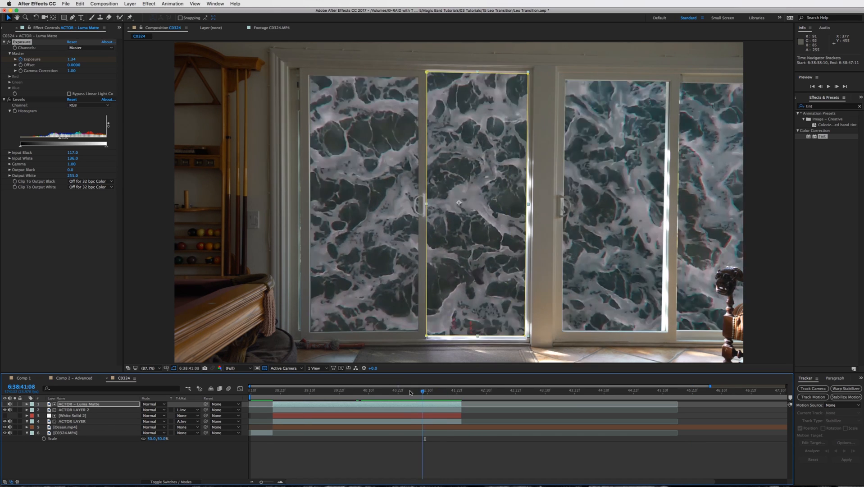
click(408, 391)
drag(416, 390, 452, 387)
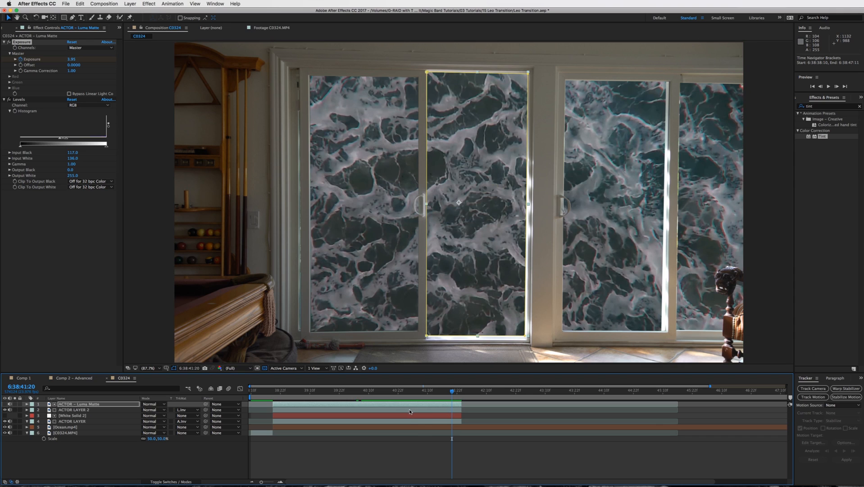
Pre-compose White Solid 2 and ACTOR LAYER into a new composition named "Background Layer", moving all attributes.
click(434, 410)
click(432, 415)
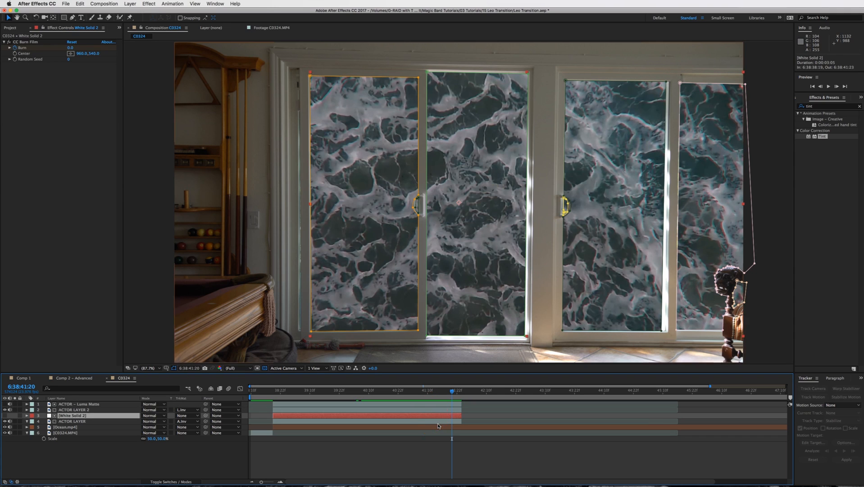
click(440, 421)
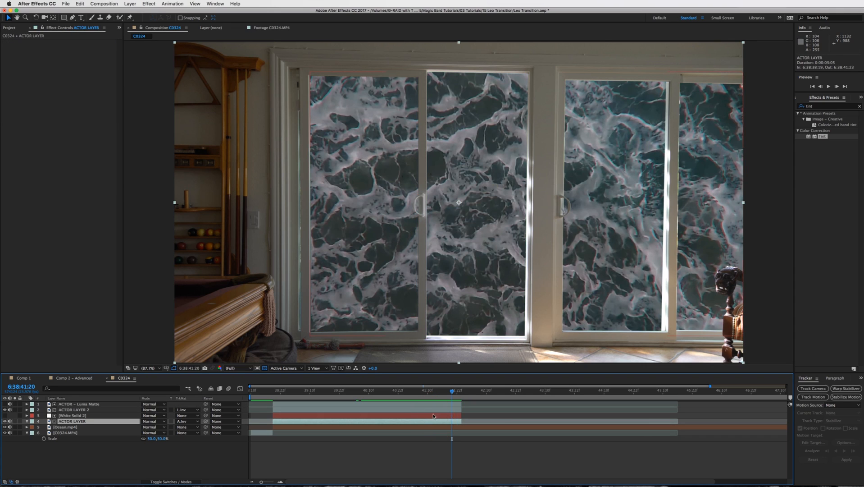
shift+click(79, 415)
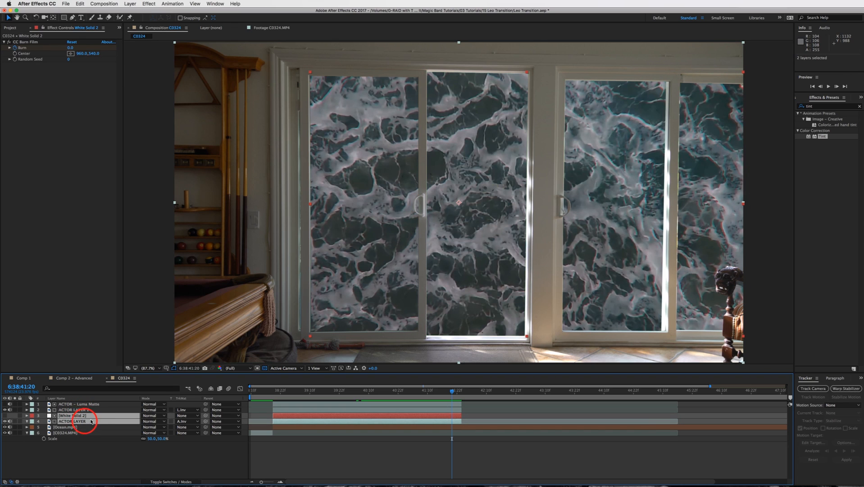
click(130, 4)
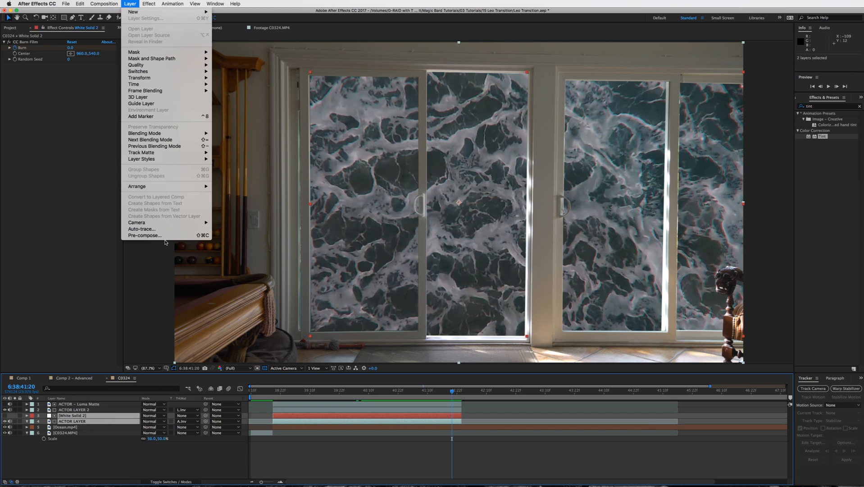
click(160, 235)
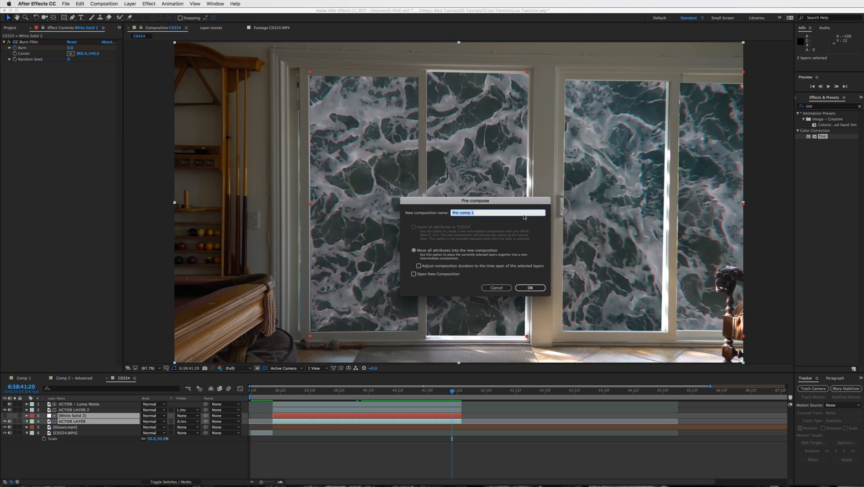
text(Background Layer)
key(Return)
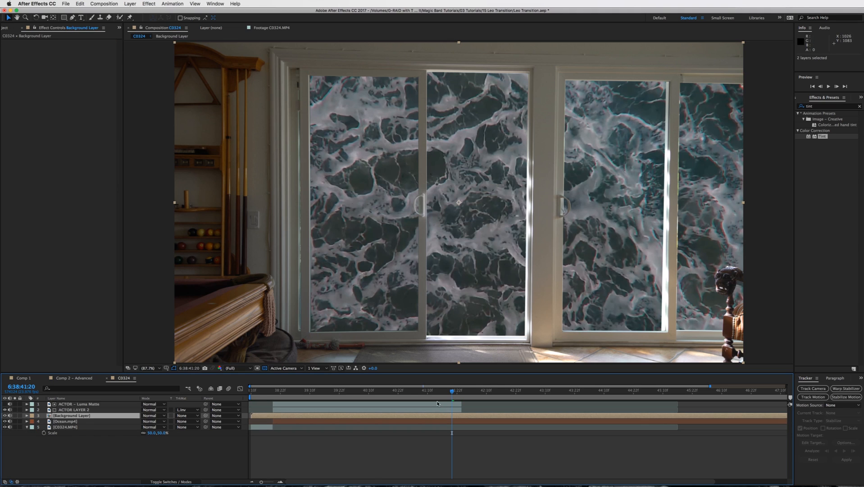
Pre-compose ACTOR - Luma Matte and ACTOR LAYER 2 into a new composition named "Actor Leo", moving all attributes.
click(438, 404)
shift+click(438, 410)
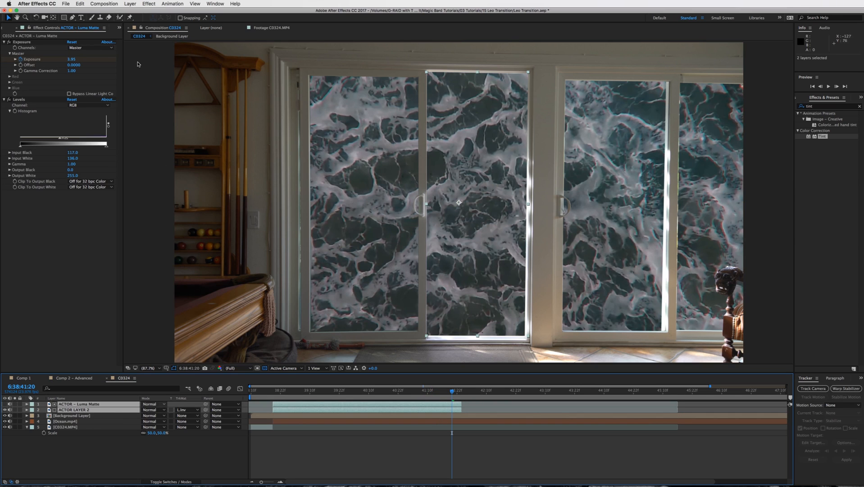
click(129, 4)
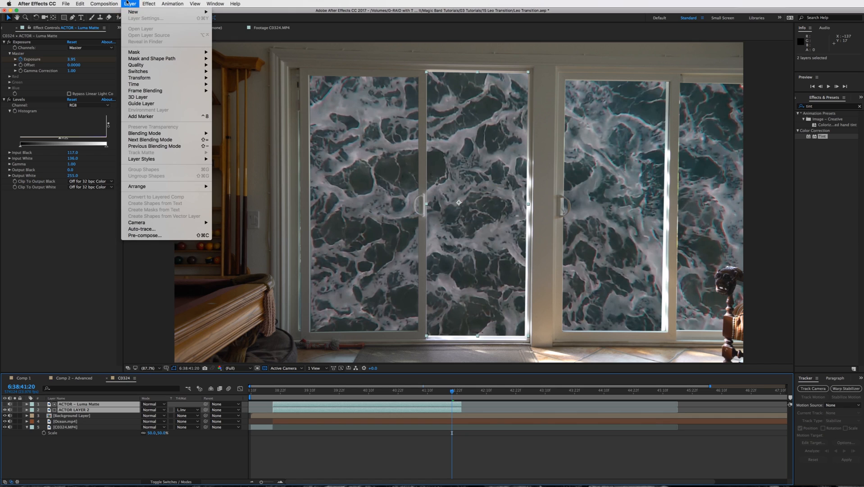
click(166, 235)
text(Actor Leo)
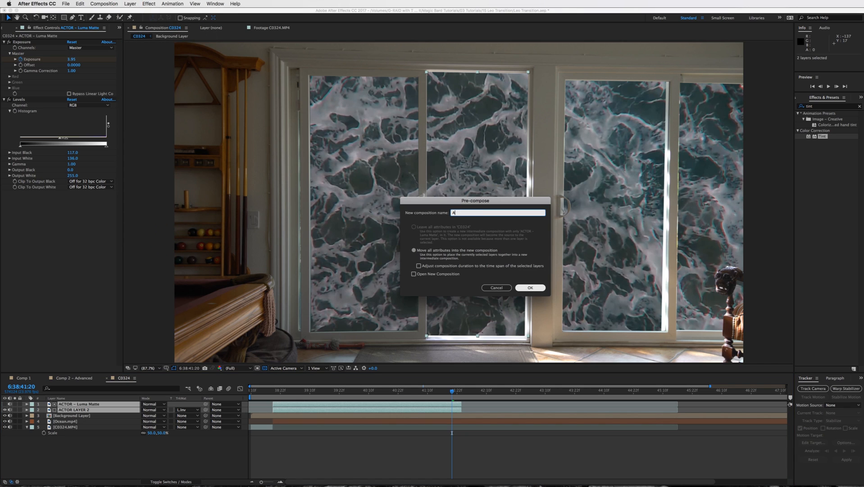
click(530, 287)
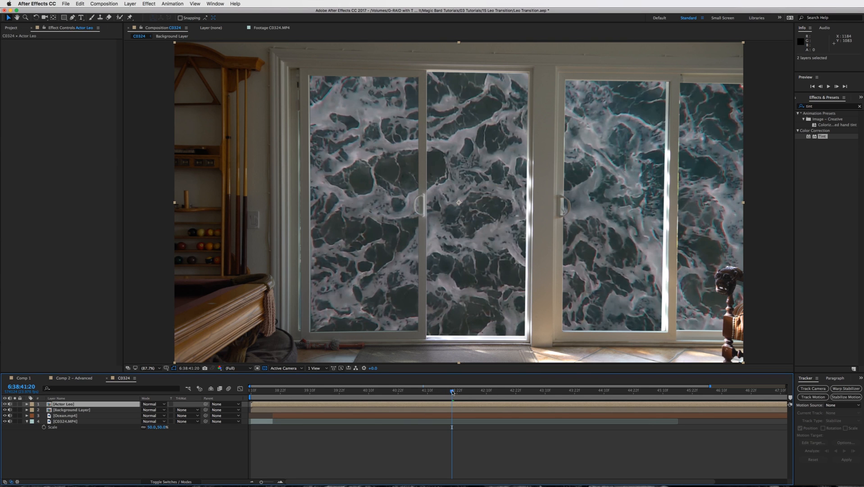
Extend White Solid 2 and C0324.MP4 inside Background Layer to end at 6:38:45:17, and return to the C0324 composition.
drag(453, 393, 614, 407)
double_click(466, 409)
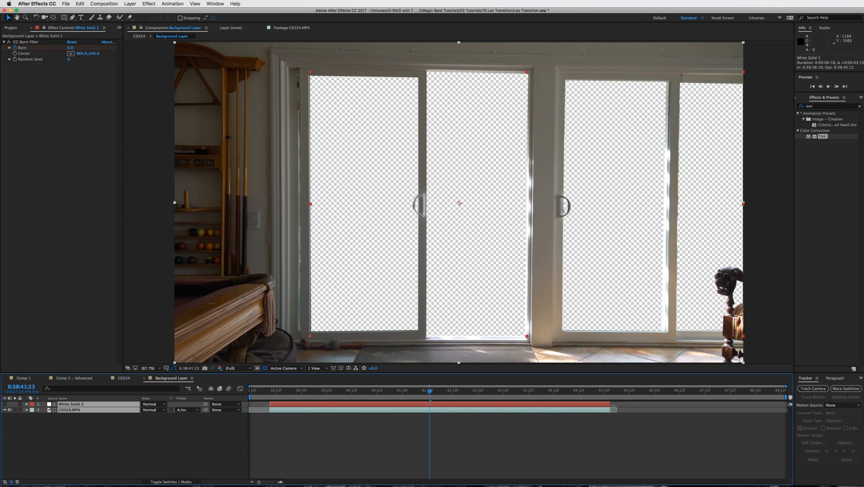
click(144, 378)
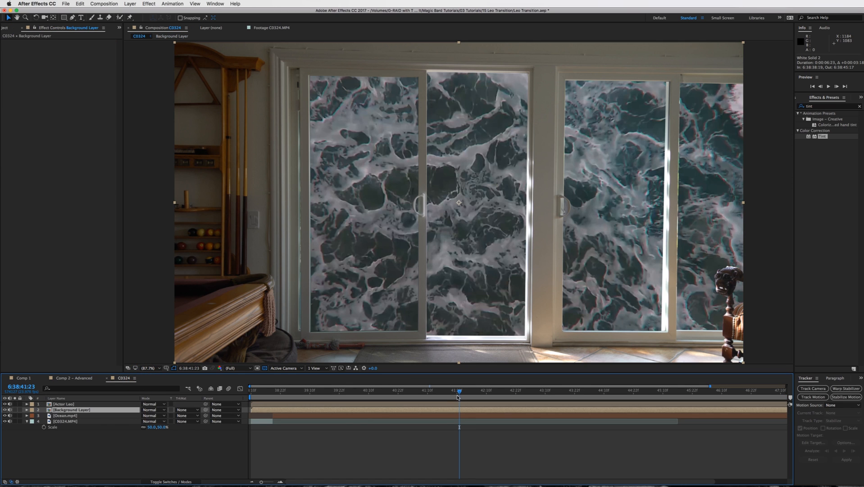
mouse_move(460, 390)
mouse_down()
mouse_move(483, 390)
mouse_move(463, 391)
mouse_up()
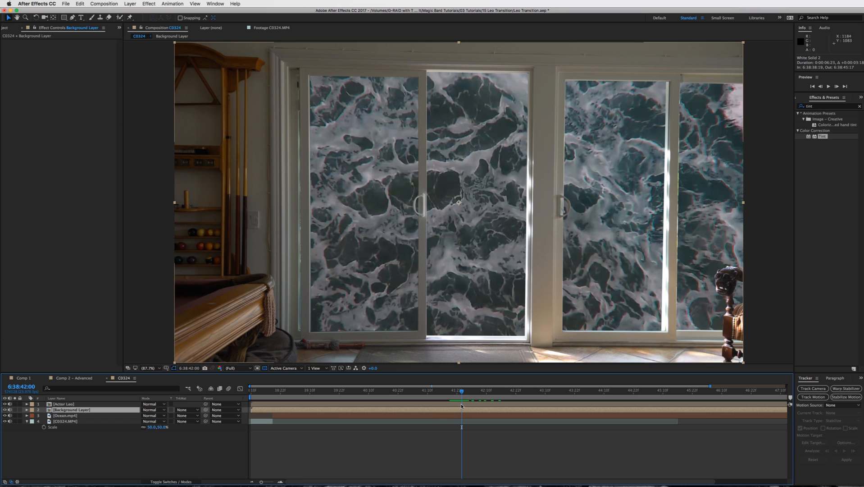
Open the Actor Leo composition and examine ACTOR LAYER 2's track matte options, keeping Luma Inverted Matte "ACTOR - Luma Matte".
click(462, 405)
double_click(462, 404)
drag(430, 389, 341, 391)
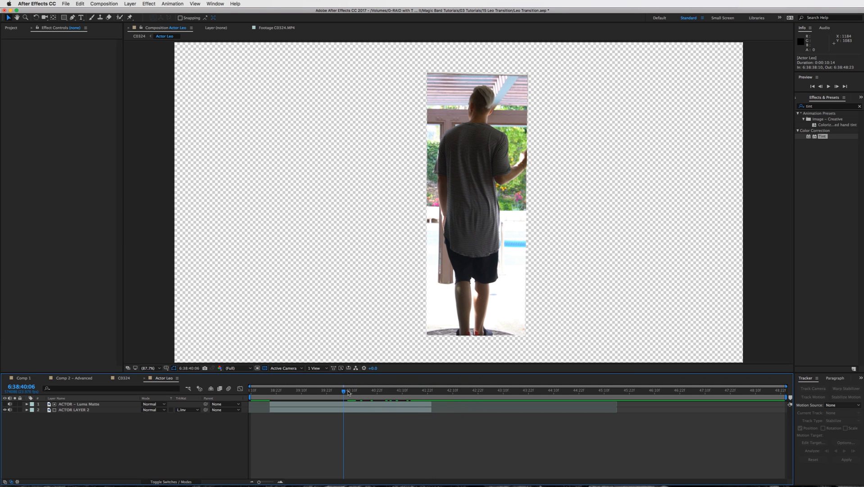
click(352, 405)
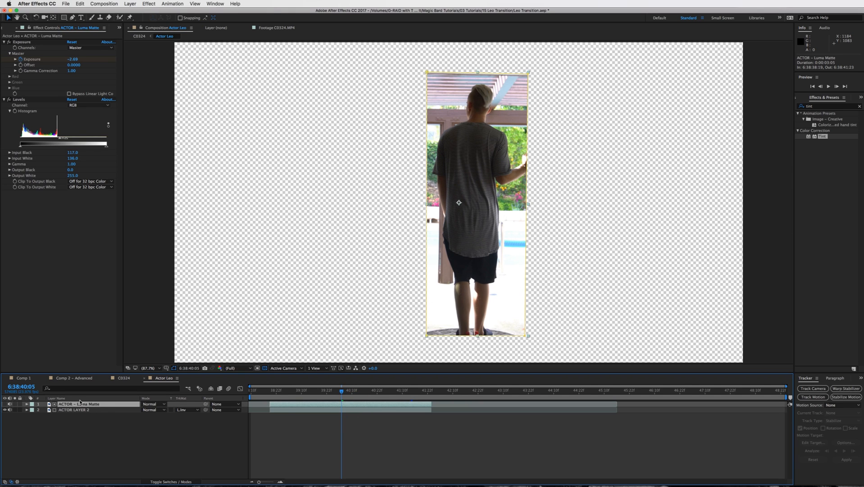
click(186, 409)
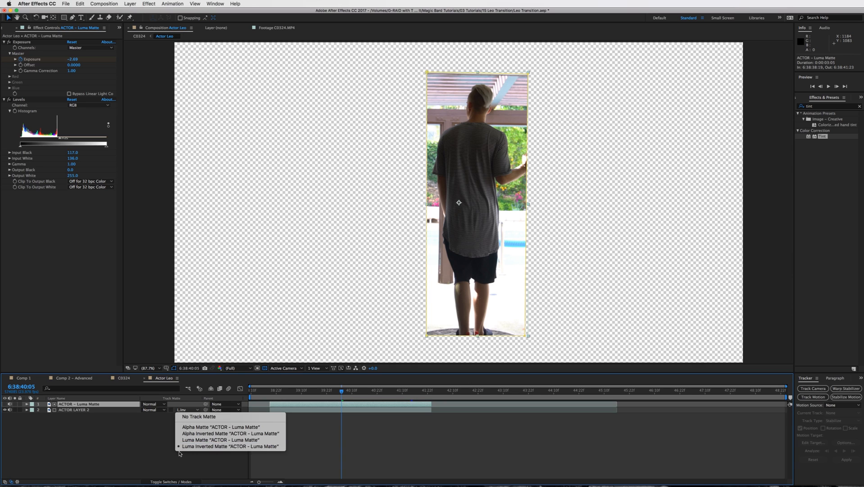
click(226, 447)
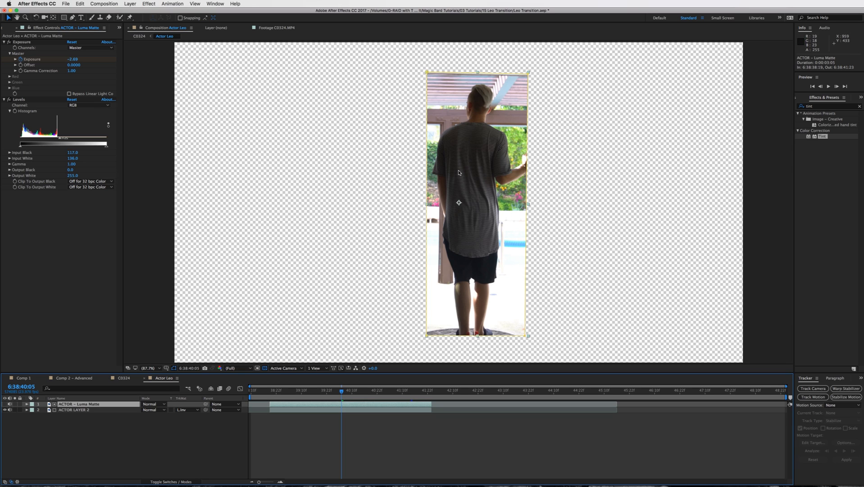
click(187, 409)
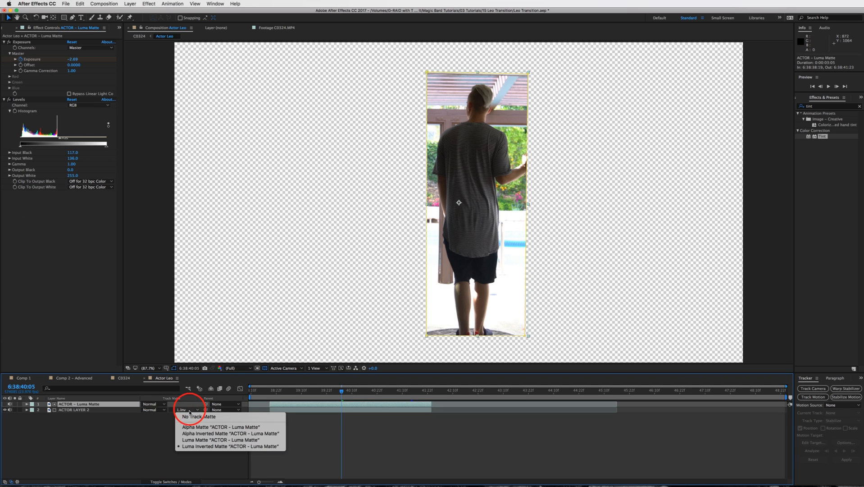
click(194, 407)
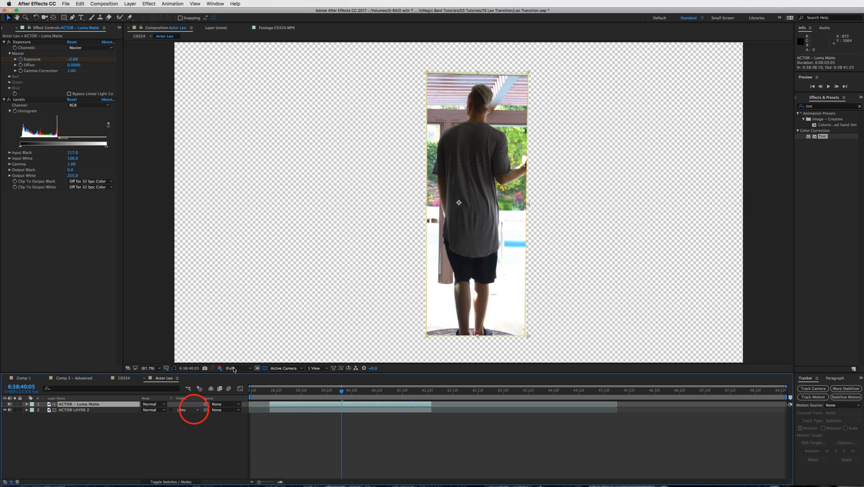
Return to the C0324 composition and scrub from 6:38:40:05 to 6:38:42:04 to review the ocean reveal.
click(144, 378)
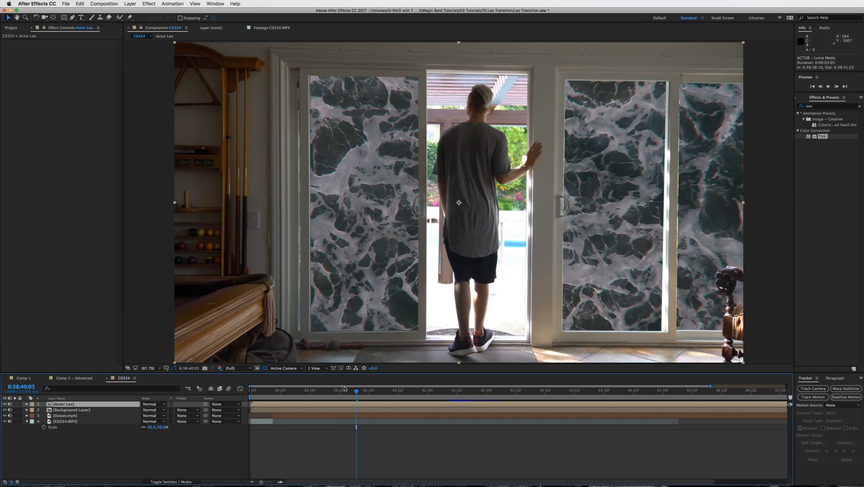
drag(354, 391, 471, 400)
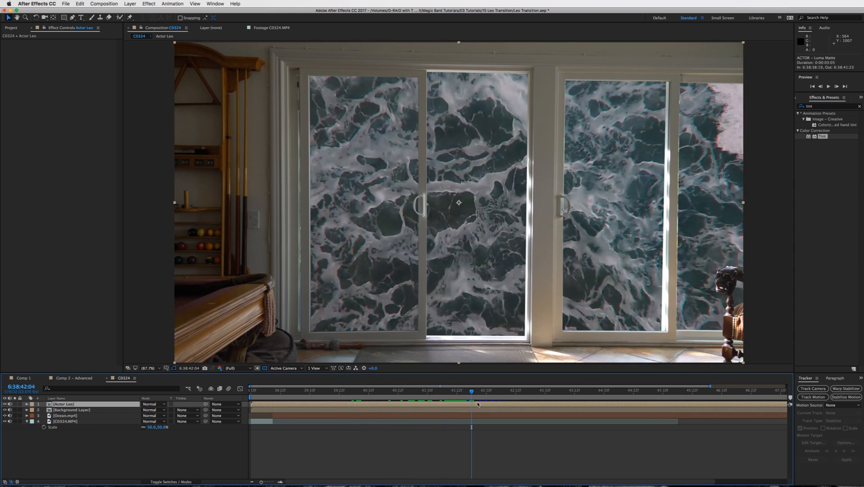
Apply the Luma Key effect to Background Layer.
click(486, 409)
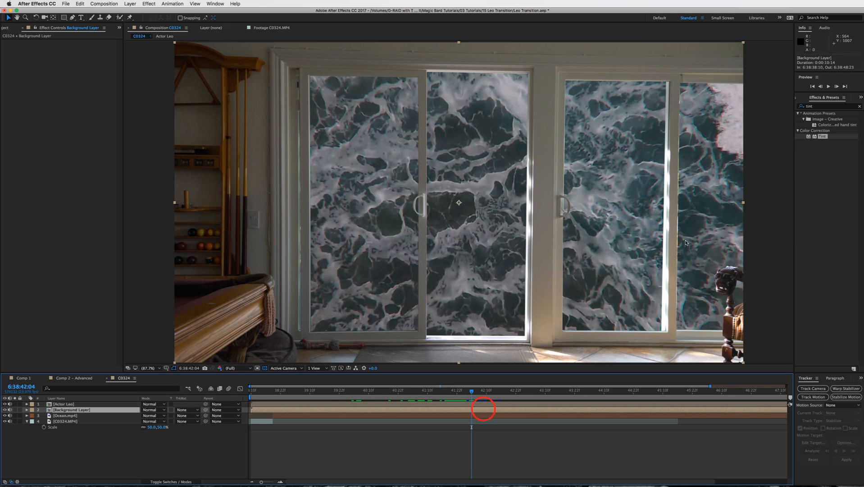
click(860, 107)
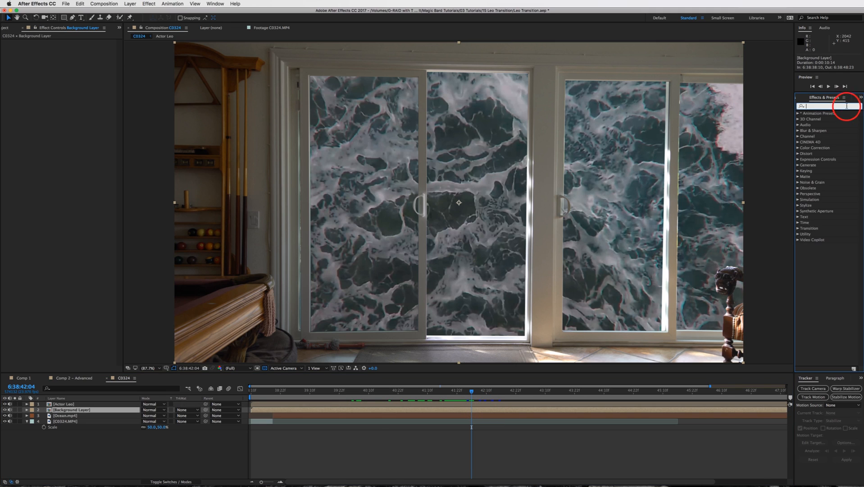
text(lum)
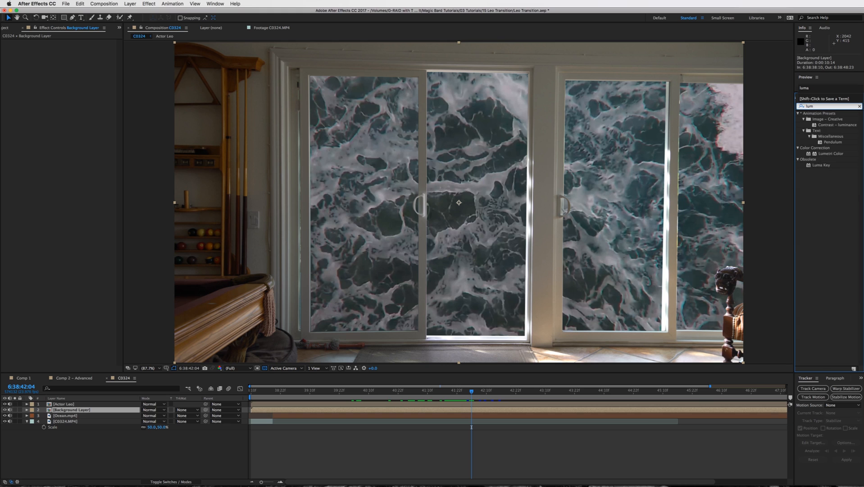
text(a)
drag(825, 120, 56, 143)
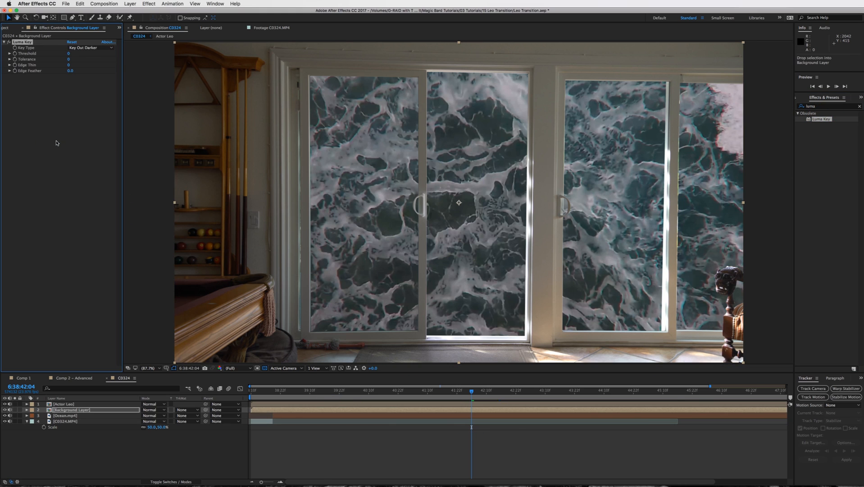
Set Background Layer's Luma Key to Key Out Brighter with a Threshold of 255.
click(88, 48)
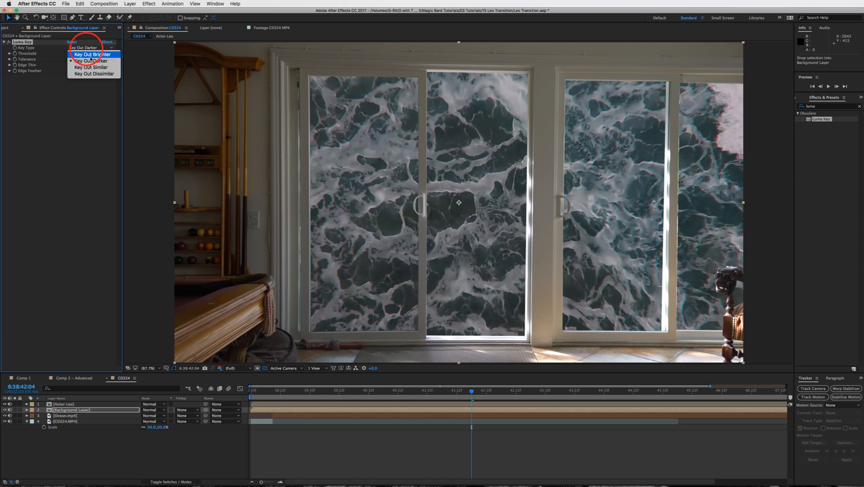
click(100, 54)
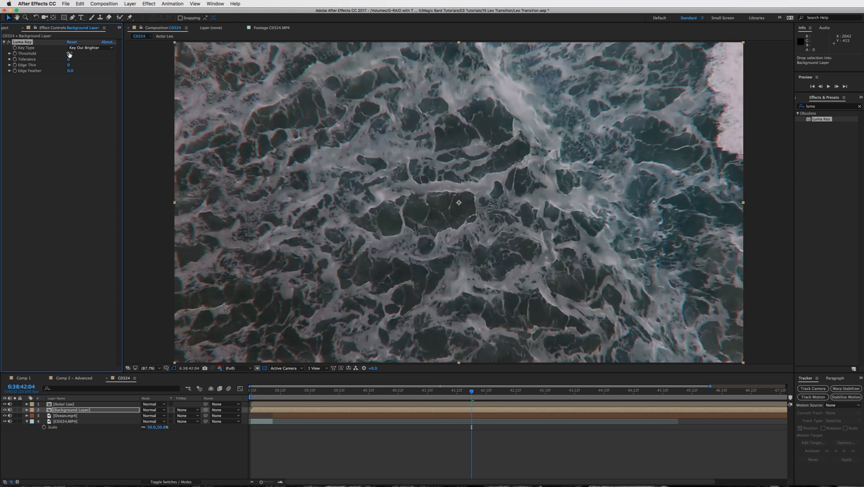
drag(69, 55, 171, 56)
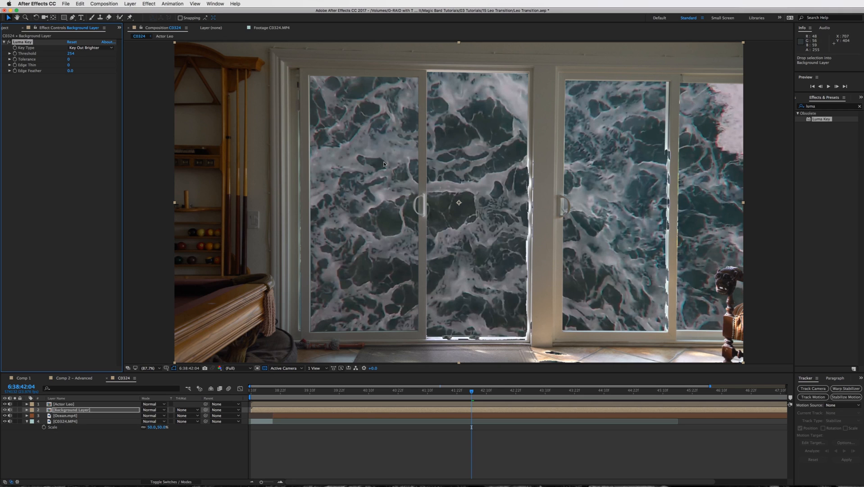
drag(71, 53, 72, 52)
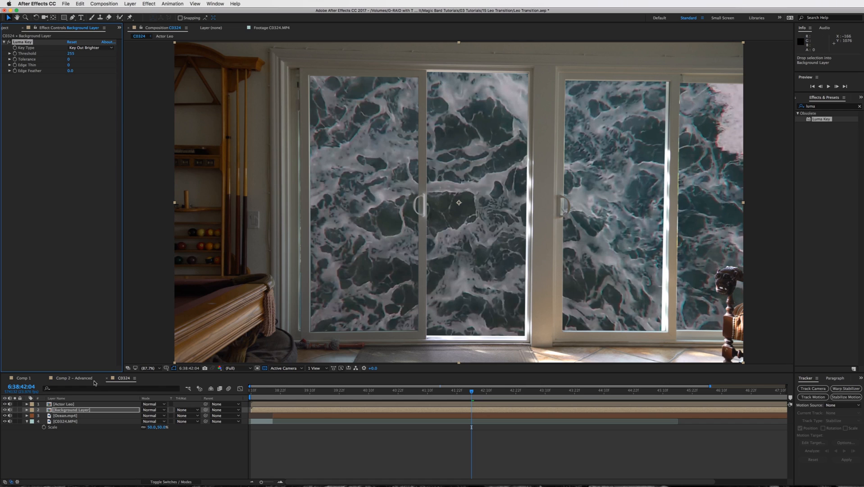
Open the Actor Leo composition, scrub to 6:38:41:09 to review the actor's dissolve, and return to C0324.
double_click(314, 402)
drag(423, 391, 394, 390)
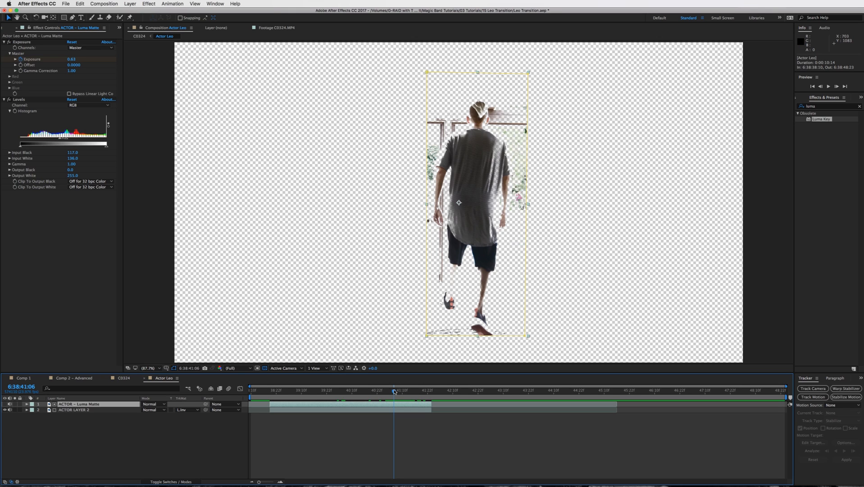
mouse_move(394, 392)
mouse_down()
mouse_move(374, 395)
mouse_move(401, 396)
mouse_up()
click(122, 378)
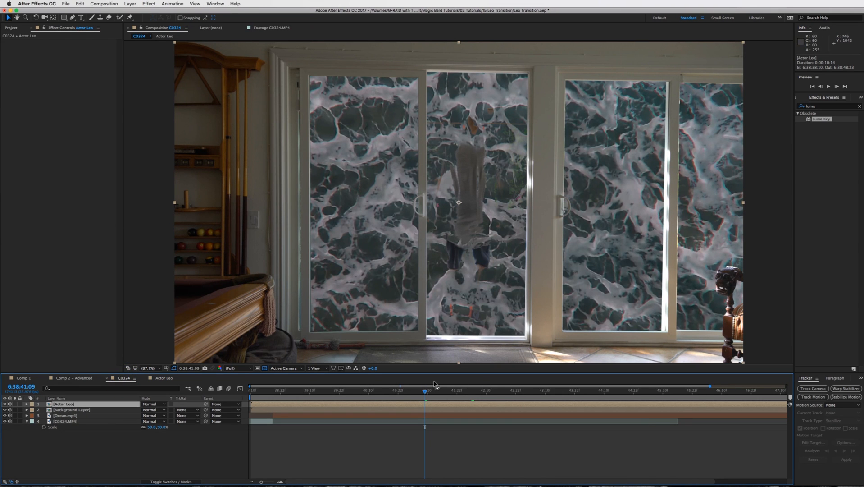
Keyframe Background Layer's Luma Key Threshold at 255 at 6:38:41:23 and reveal the layer's keyframes.
click(456, 409)
drag(425, 391, 459, 393)
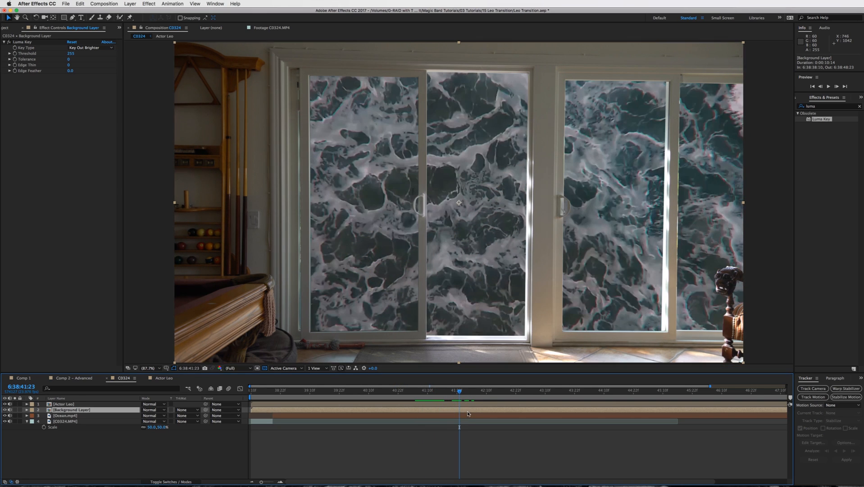
click(15, 54)
click(10, 53)
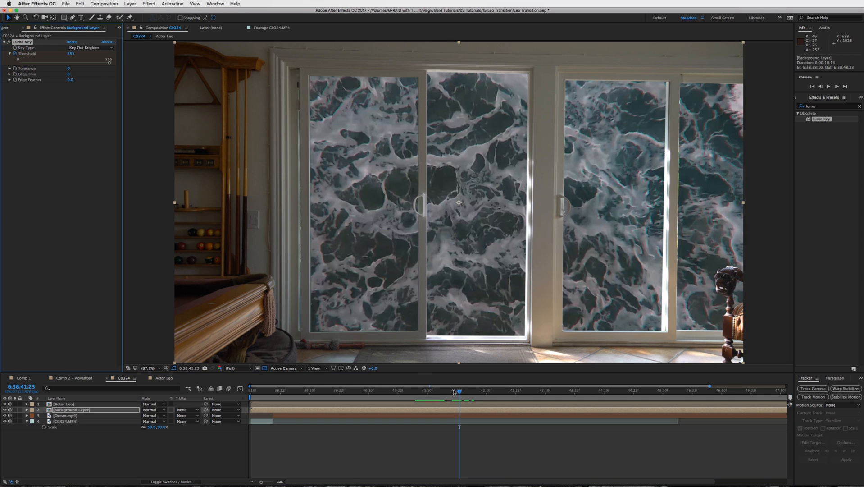
key(u)
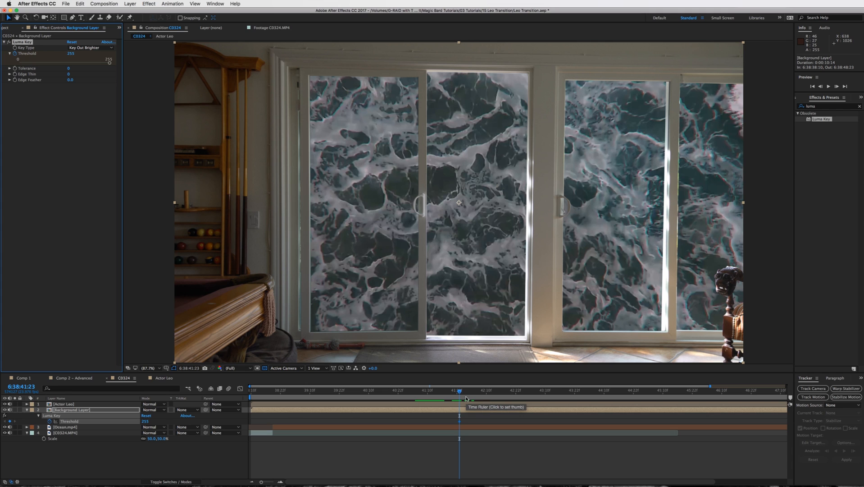
Advance to 6:38:42:07 and keyframe Background Layer's Luma Key Threshold at 0.
key(space)
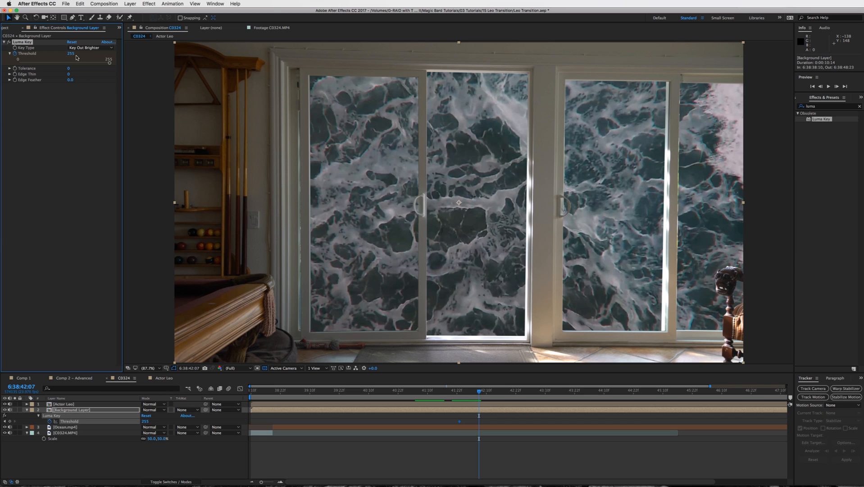
drag(71, 54, 309, 210)
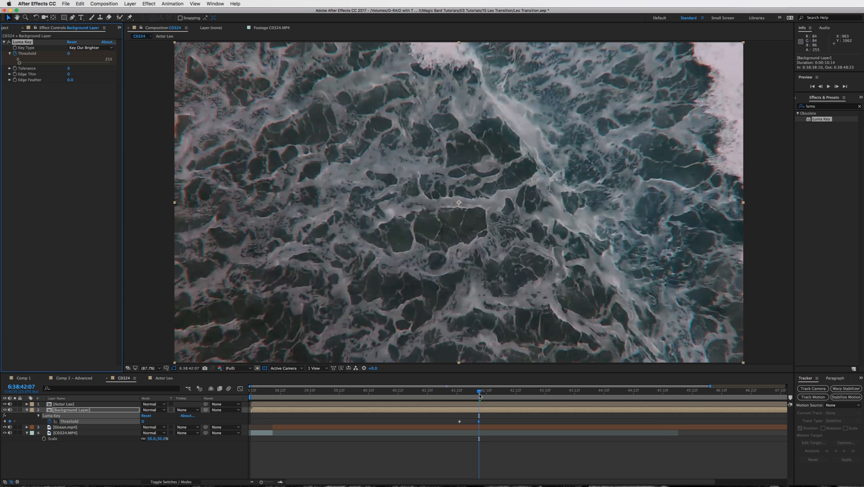
mouse_move(480, 395)
mouse_down()
mouse_move(433, 396)
mouse_move(479, 396)
mouse_up()
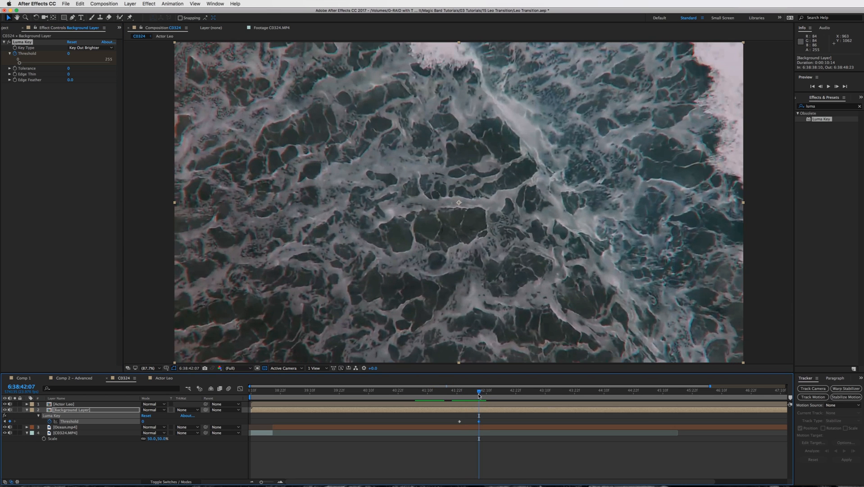
Trim the ends of Background Layer and Actor Leo to 6:38:42:07, checking the frame after the cut.
click(502, 410)
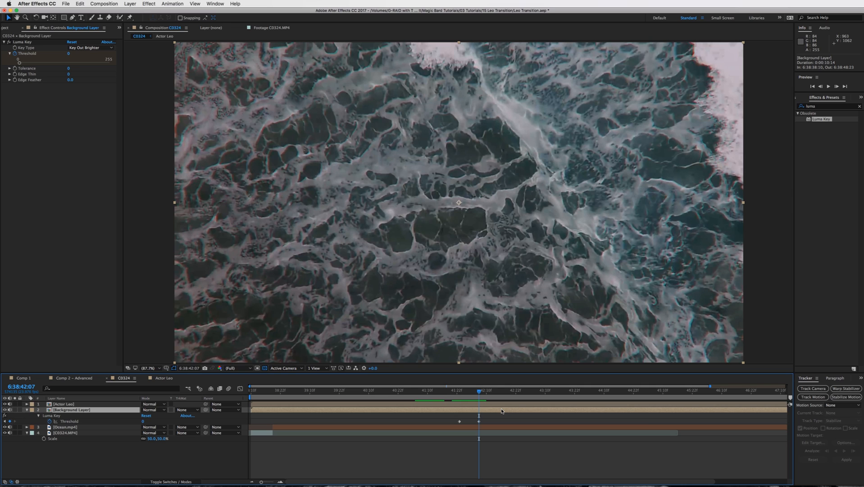
key(alt+bracketright)
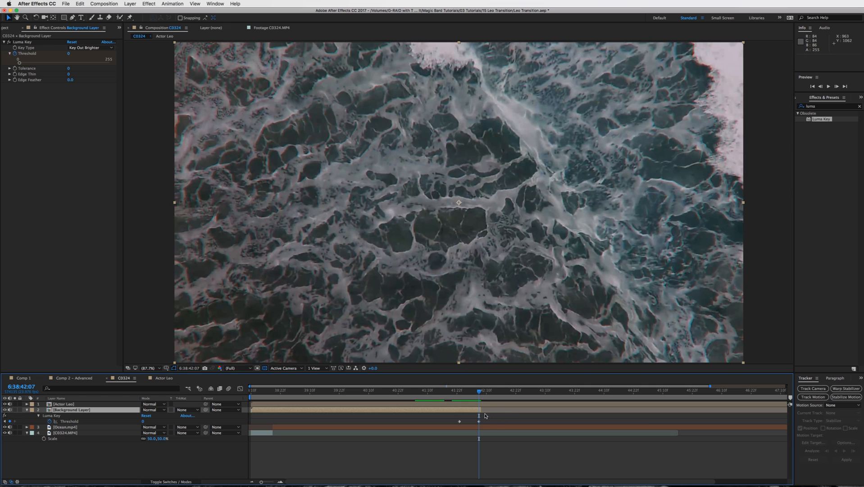
click(482, 403)
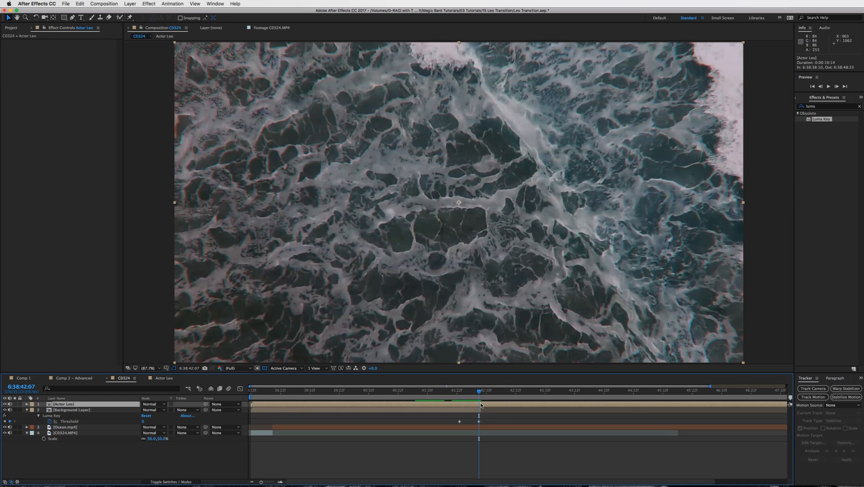
key(alt+bracketright)
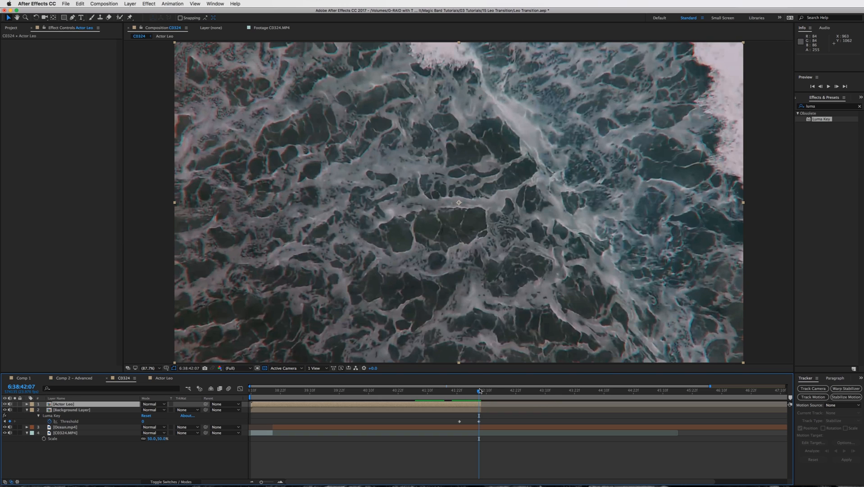
mouse_move(480, 390)
mouse_down()
mouse_move(468, 393)
mouse_move(484, 393)
mouse_up()
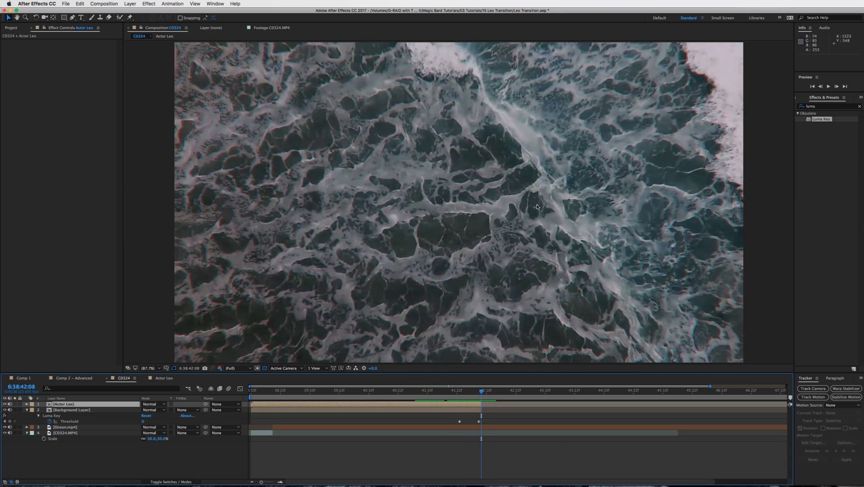
Preview the remaining Ocean.mp4 footage, return to 6:38:42:08, and apply the Tint effect to that layer.
click(497, 428)
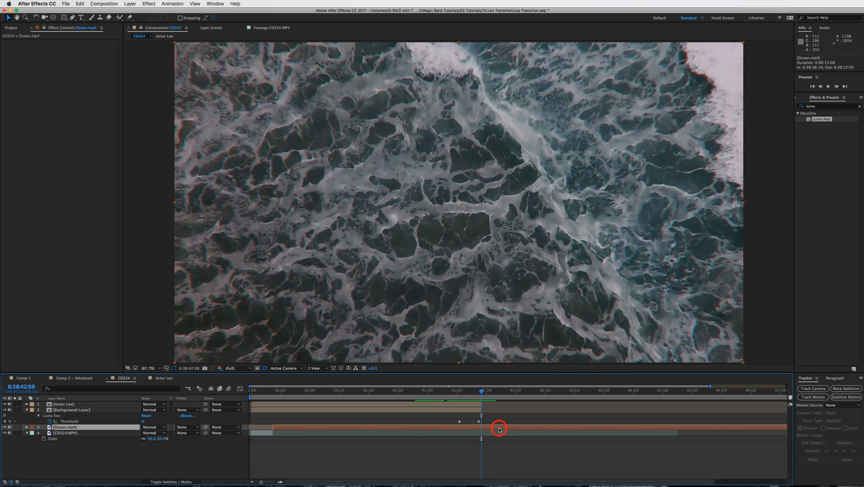
click(538, 391)
drag(541, 394, 480, 393)
click(480, 391)
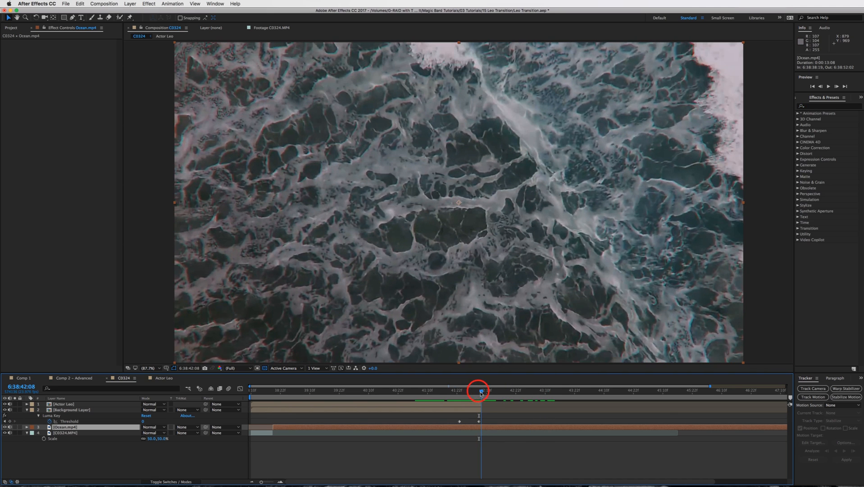
click(819, 106)
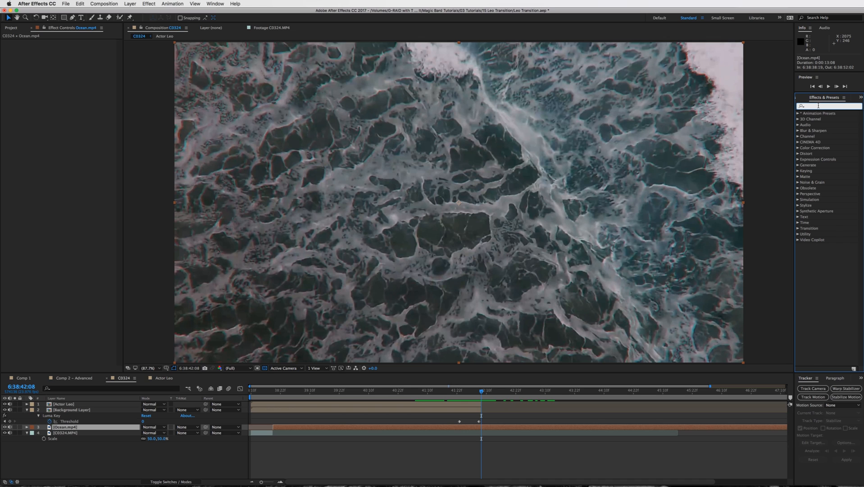
text(tint)
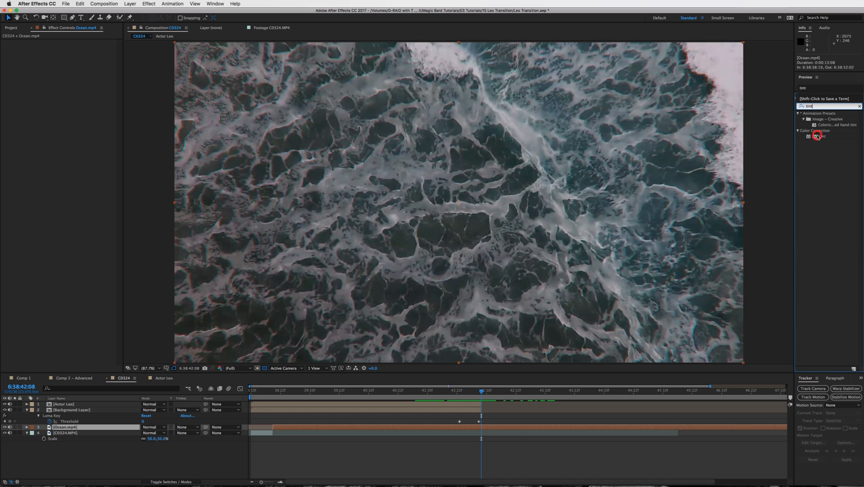
drag(818, 136, 76, 109)
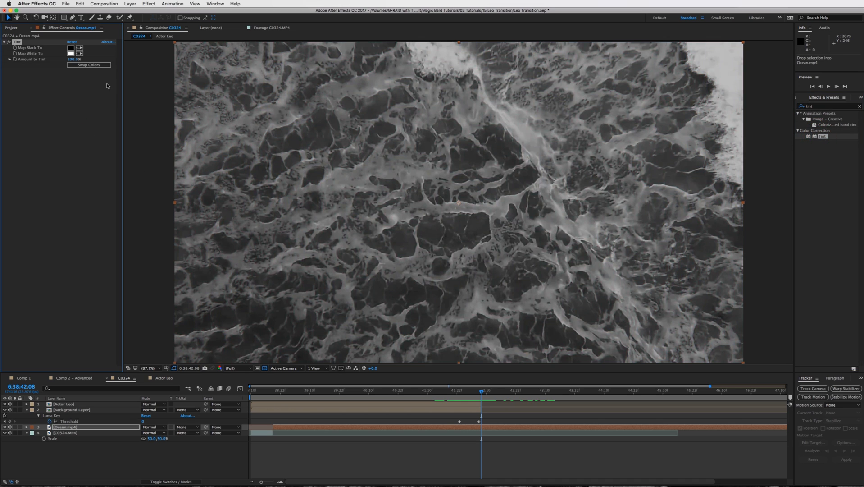
Set Map Black To in Ocean.mp4's Tint effect to dark brown 301700.
click(71, 48)
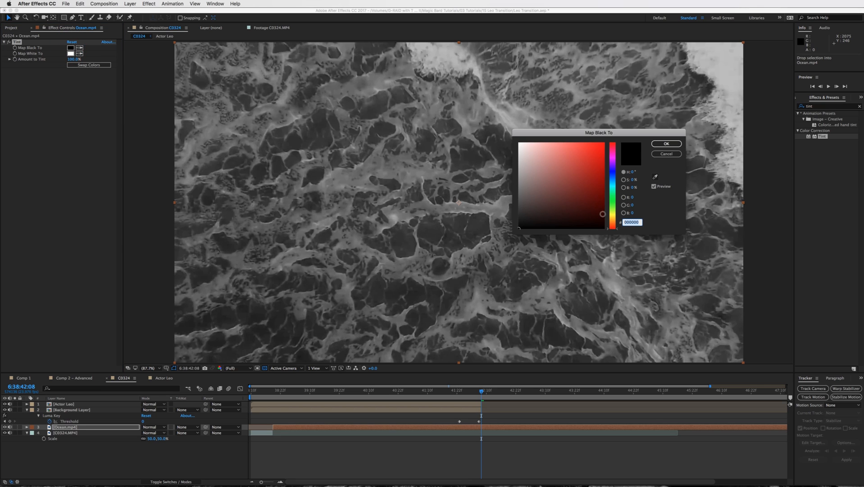
click(613, 222)
click(599, 213)
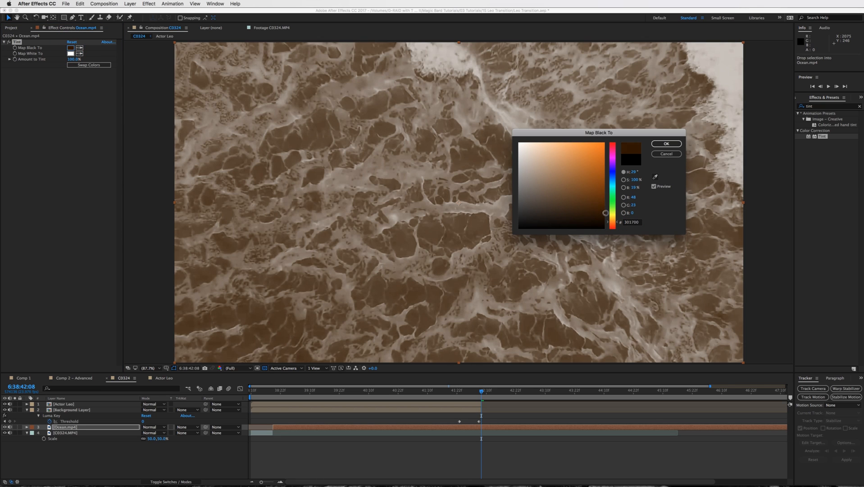
click(661, 143)
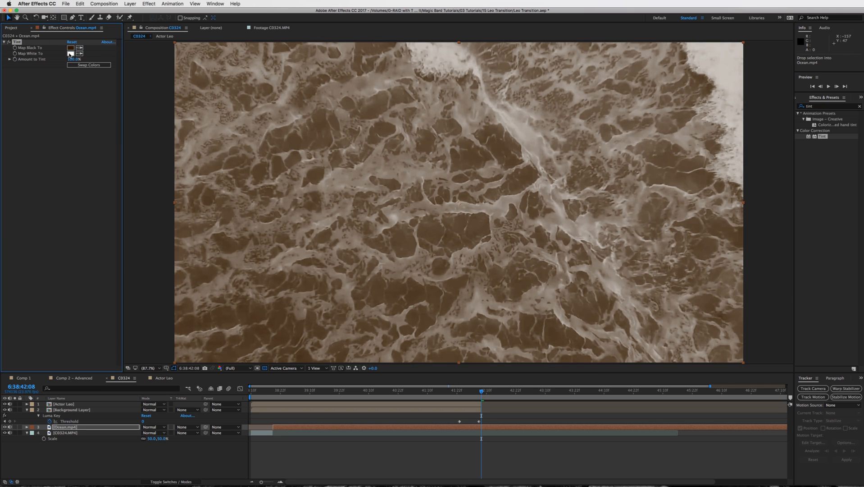
Set Map White To in Ocean.mp4's Tint effect to light cream FCDA9A.
click(71, 54)
click(613, 217)
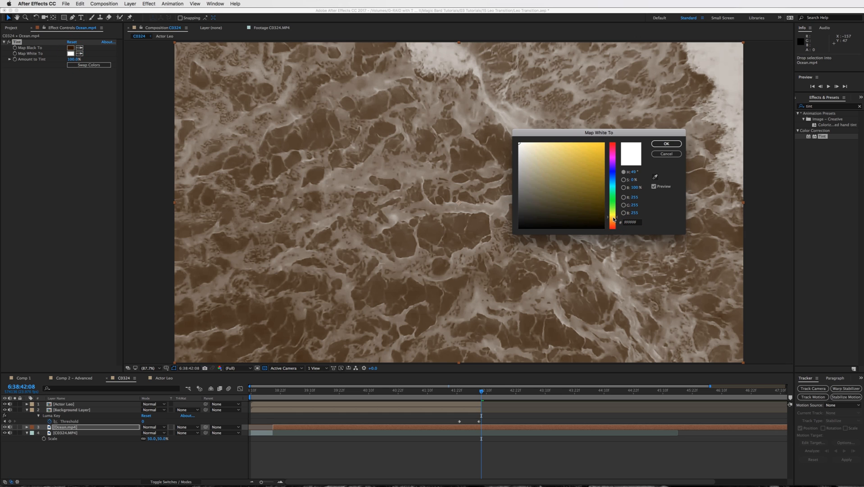
drag(614, 219, 614, 221)
click(560, 143)
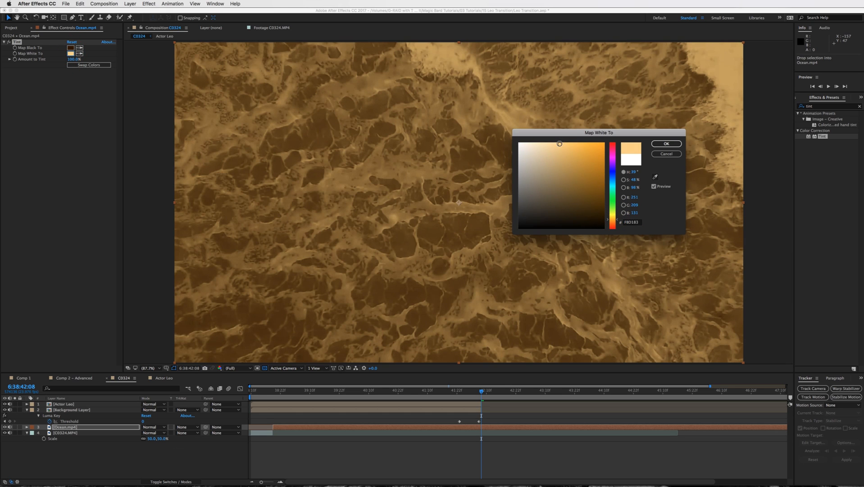
drag(553, 144, 553, 143)
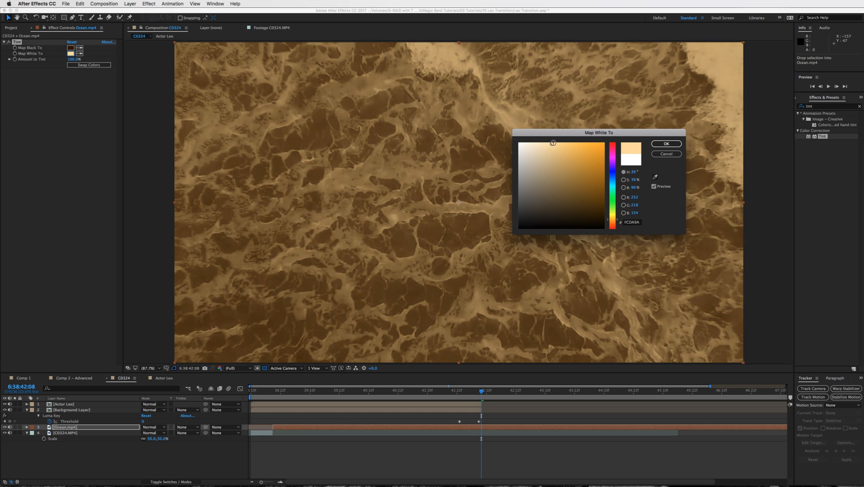
click(672, 147)
click(672, 146)
Add C0327.MP4 beneath all the other layers in the C0324 composition and place its visible start at 6:38:41:23.
click(484, 388)
mouse_move(481, 397)
mouse_down()
mouse_move(482, 389)
mouse_move(446, 390)
mouse_move(491, 396)
mouse_move(482, 397)
mouse_up()
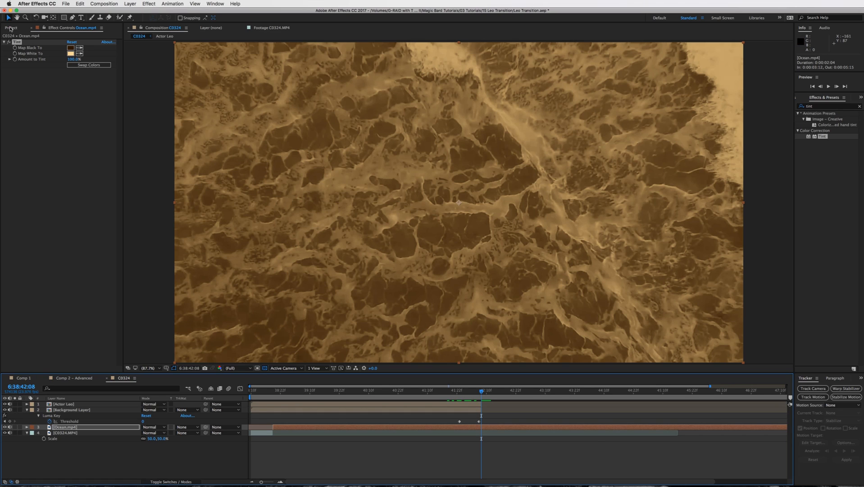
click(10, 28)
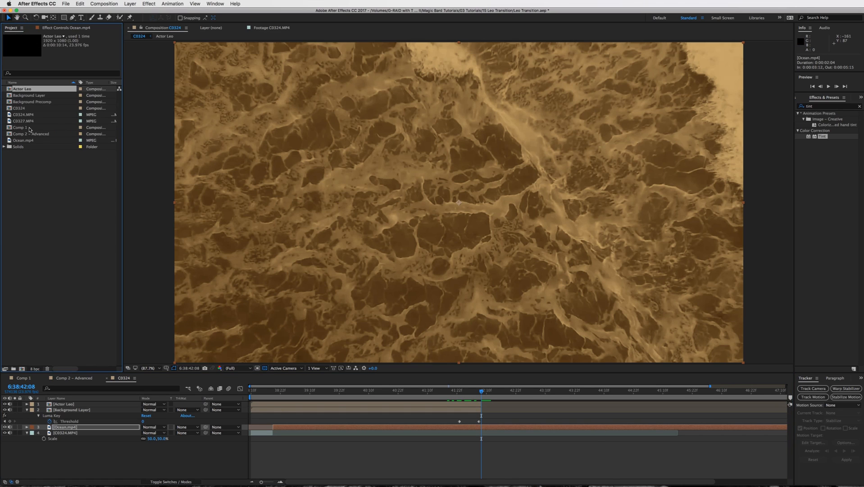
click(20, 121)
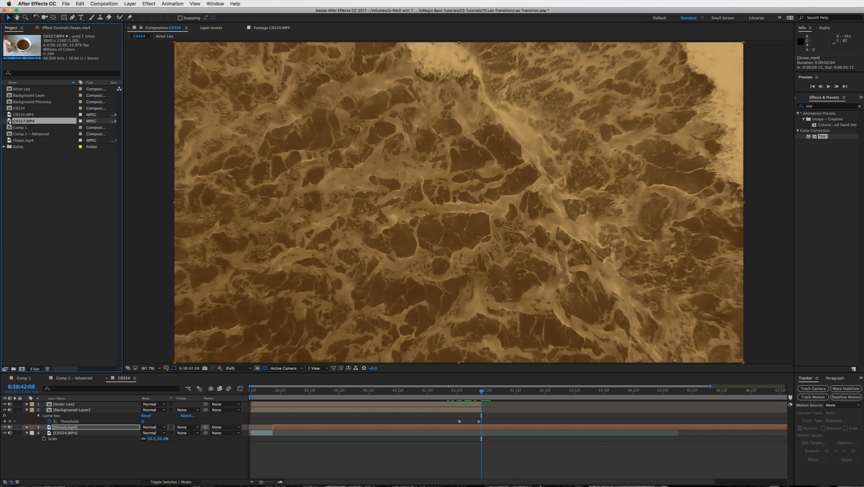
drag(8, 122, 113, 464)
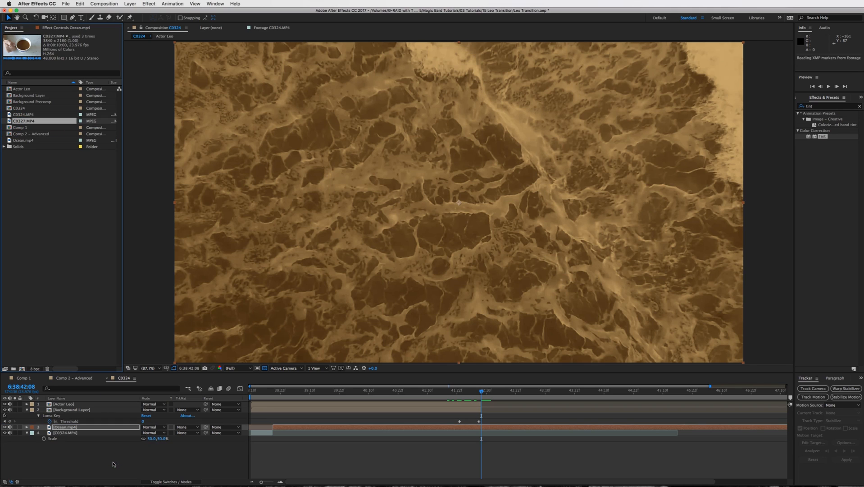
drag(349, 444, 558, 452)
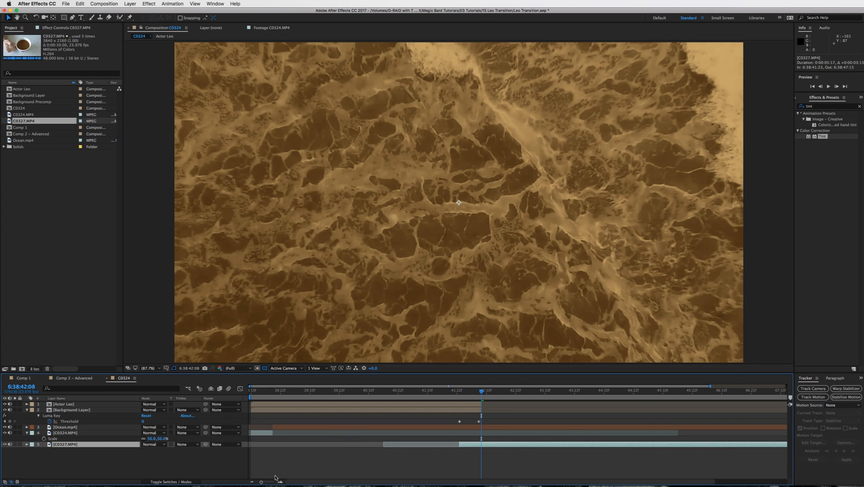
Set the Opacity of the Ocean.mp4 layer to 50% to see the coffee shot underneath.
drag(482, 391, 485, 392)
click(493, 427)
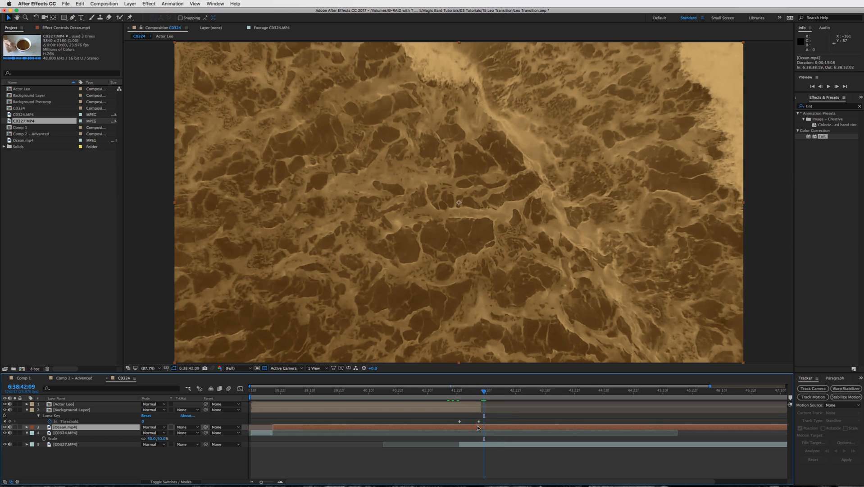
click(27, 409)
key(t)
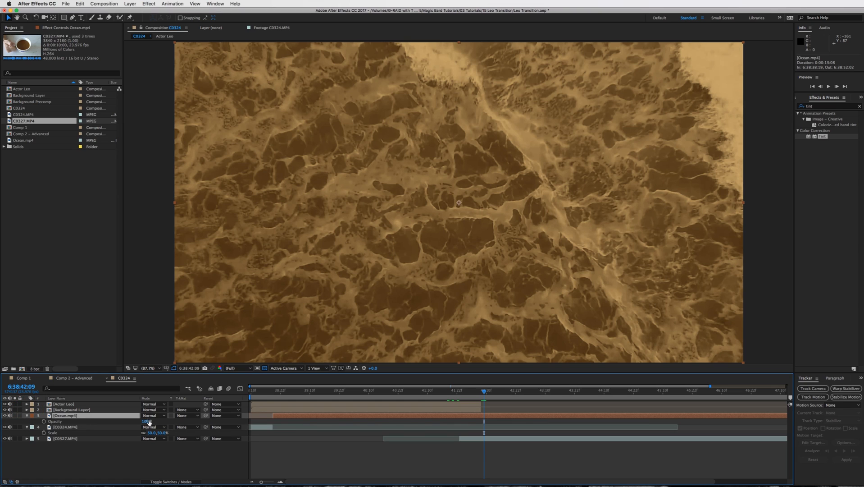
click(148, 421)
key(Return)
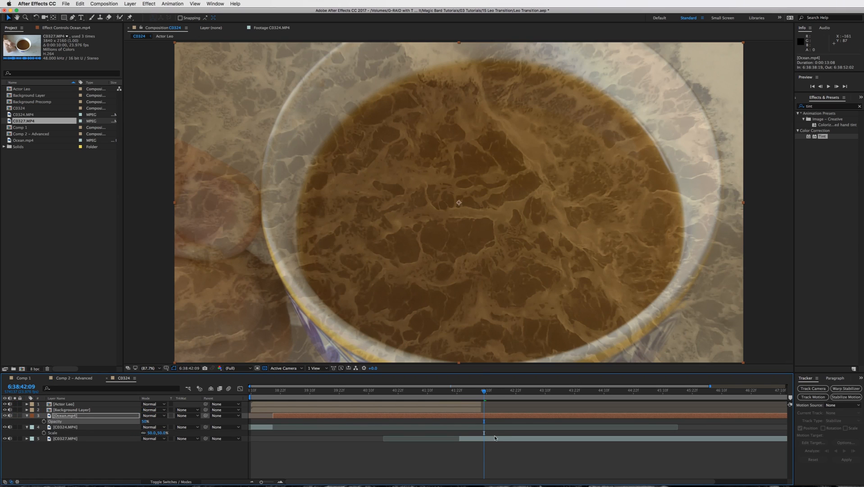
Slide the C0327.MP4 layer to start at 6:38:42:07 and check the cup's movement in its footage.
click(495, 437)
drag(483, 390, 481, 391)
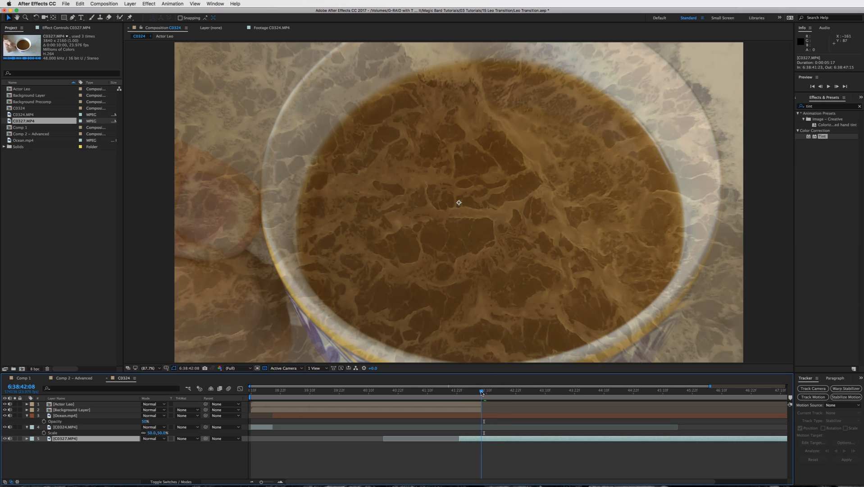
drag(487, 439, 506, 438)
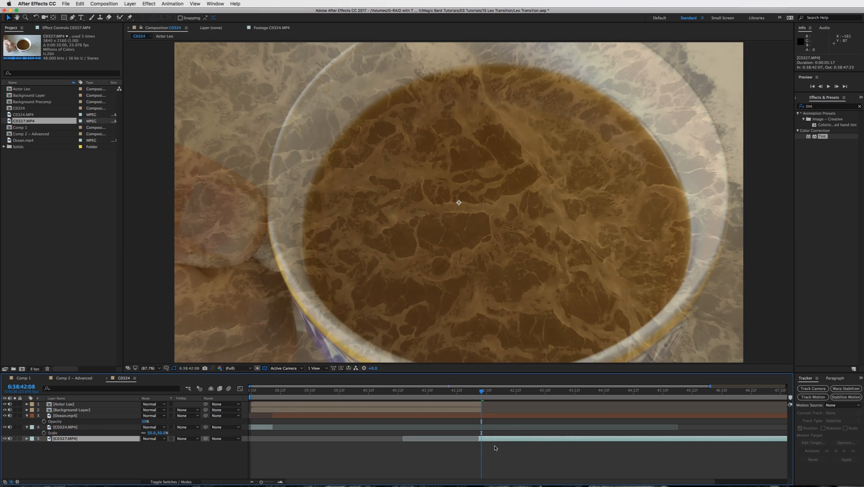
double_click(518, 438)
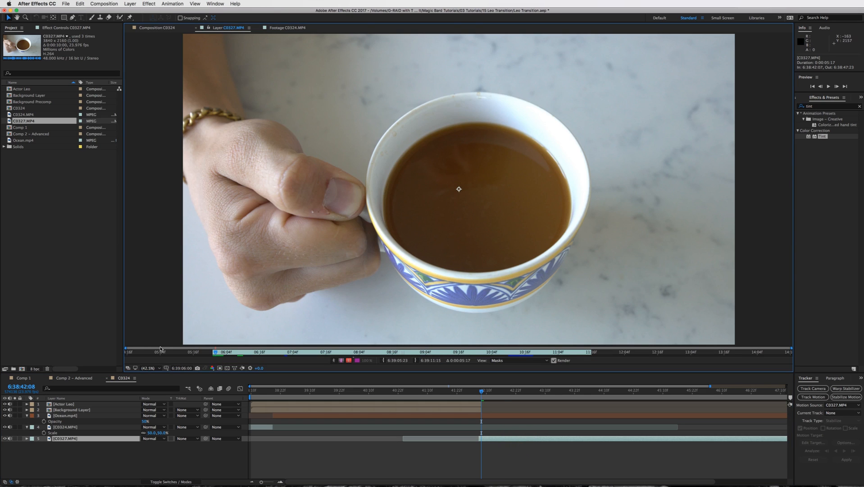
drag(218, 355, 269, 350)
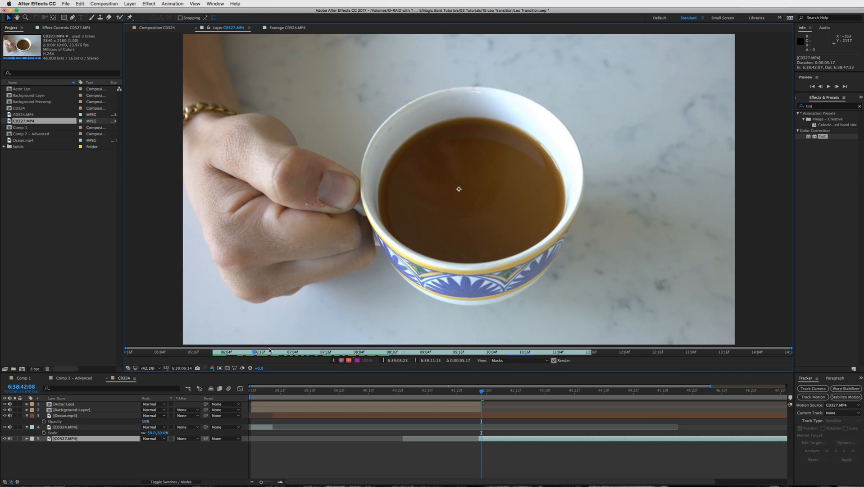
drag(335, 353, 228, 346)
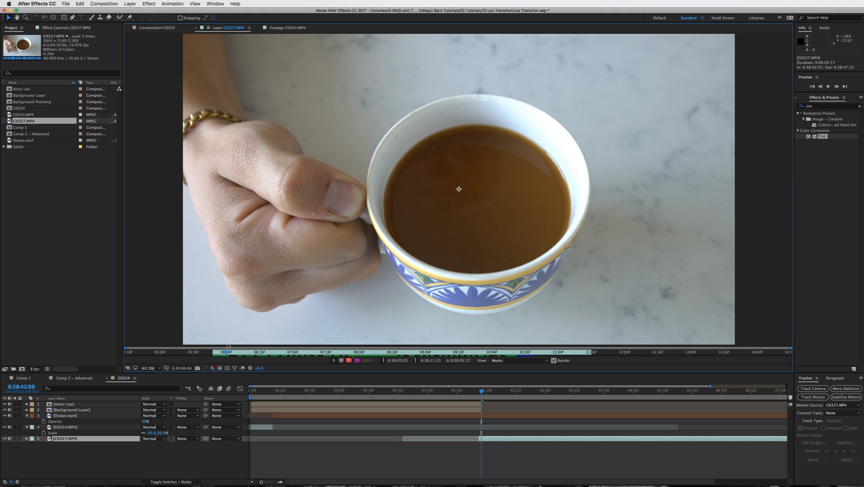
click(162, 28)
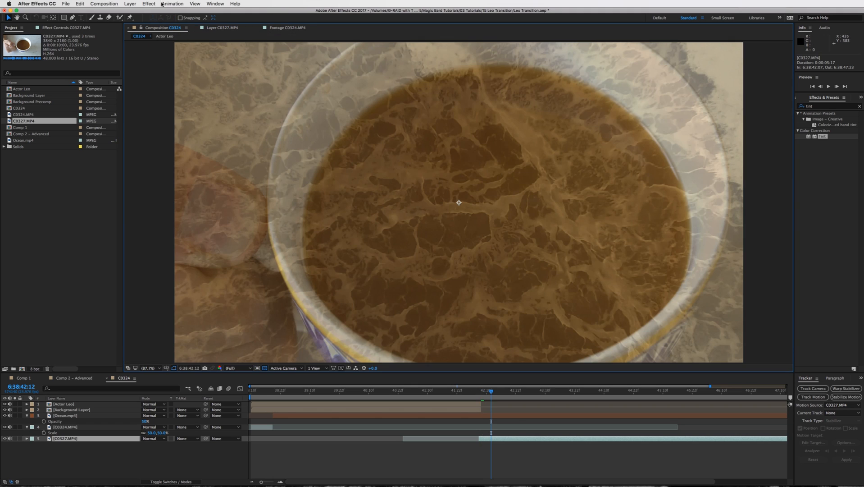
At 6:38:42:07, position C0327.MP4 at 812, 430 and scale it to 220% so the coffee fills the frame.
drag(491, 394, 480, 394)
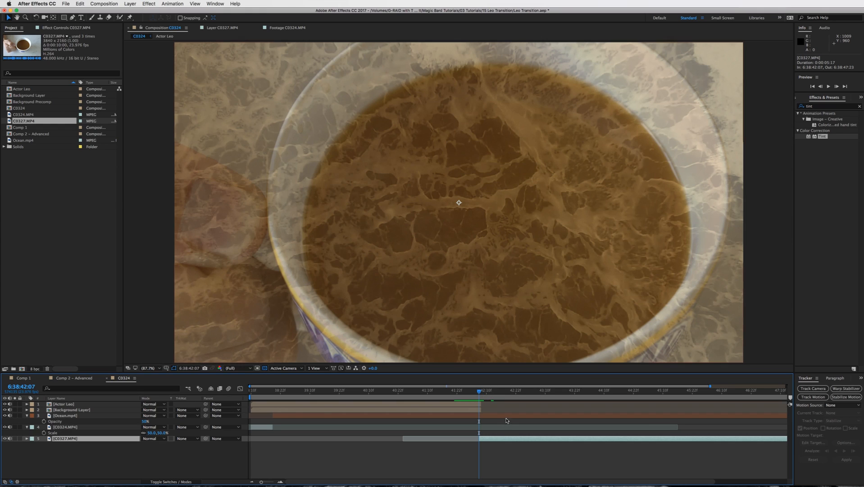
click(501, 438)
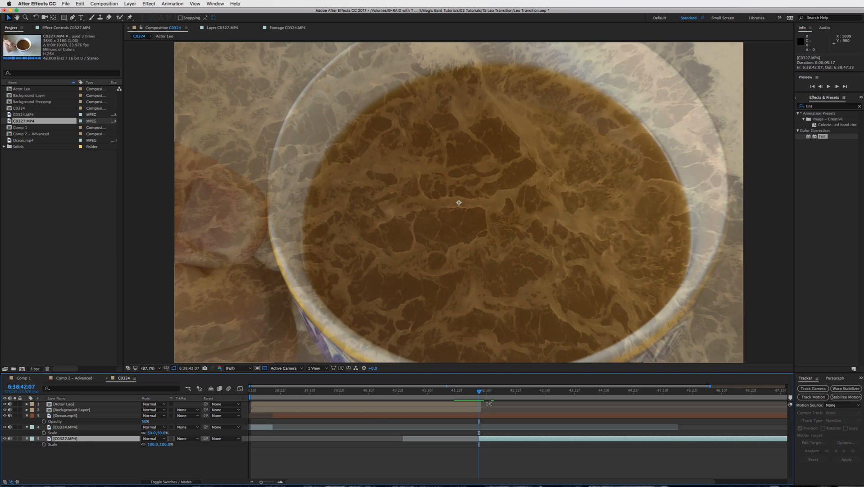
drag(153, 444, 173, 439)
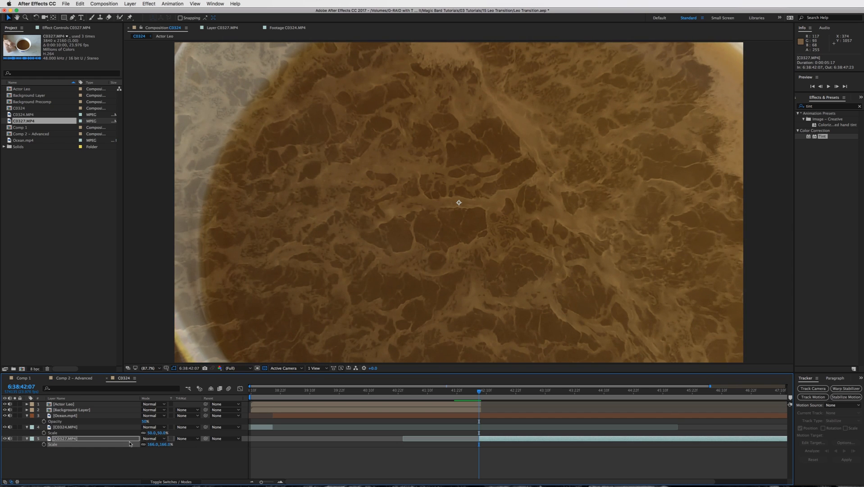
key(p)
drag(146, 448, 102, 437)
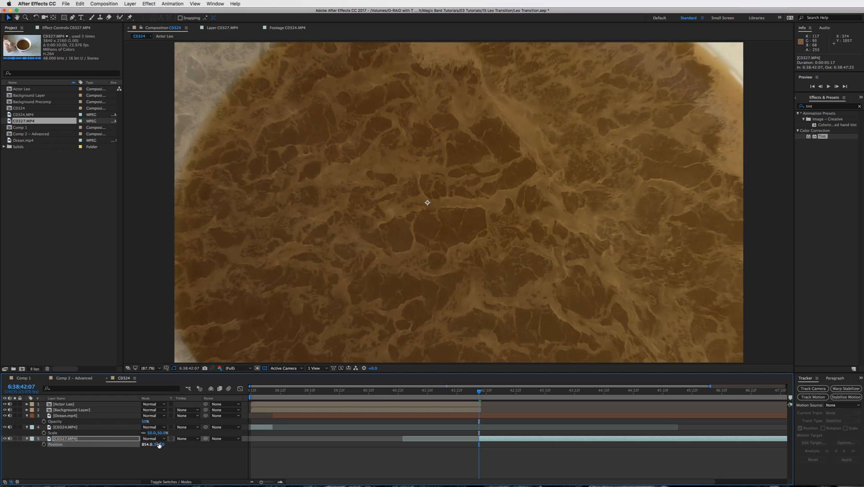
mouse_move(159, 446)
mouse_down()
mouse_move(122, 443)
mouse_move(143, 446)
mouse_move(130, 444)
mouse_up()
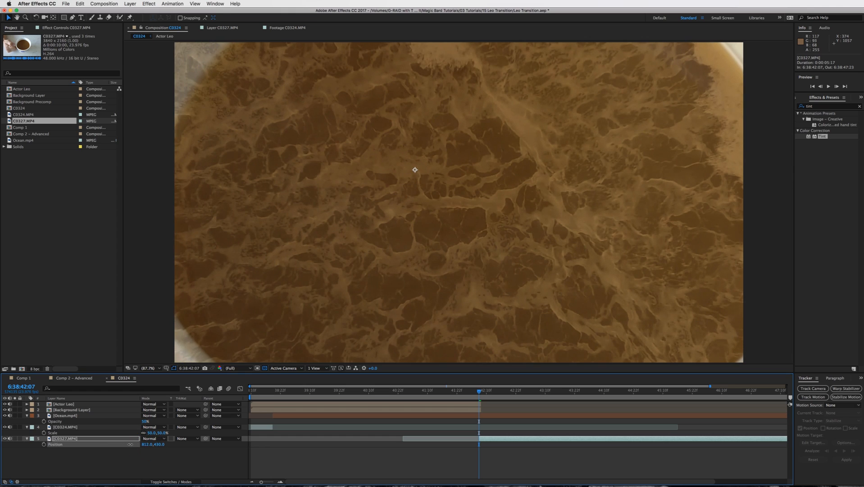
key(s)
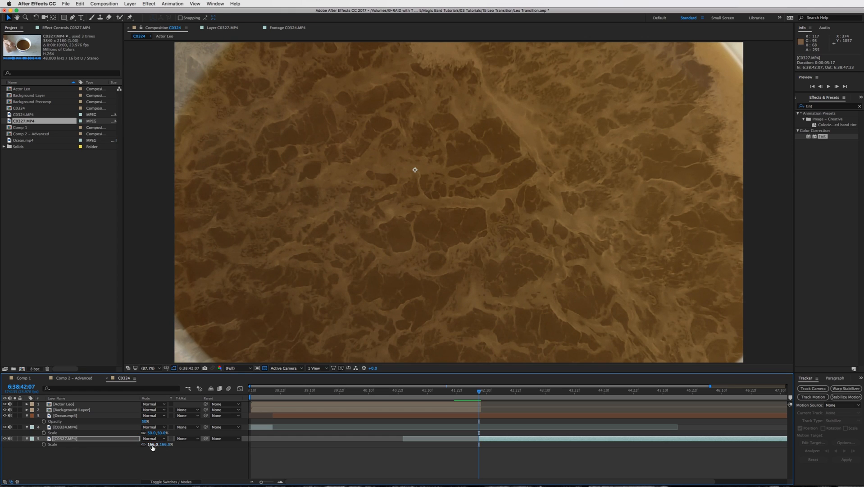
drag(152, 443, 163, 443)
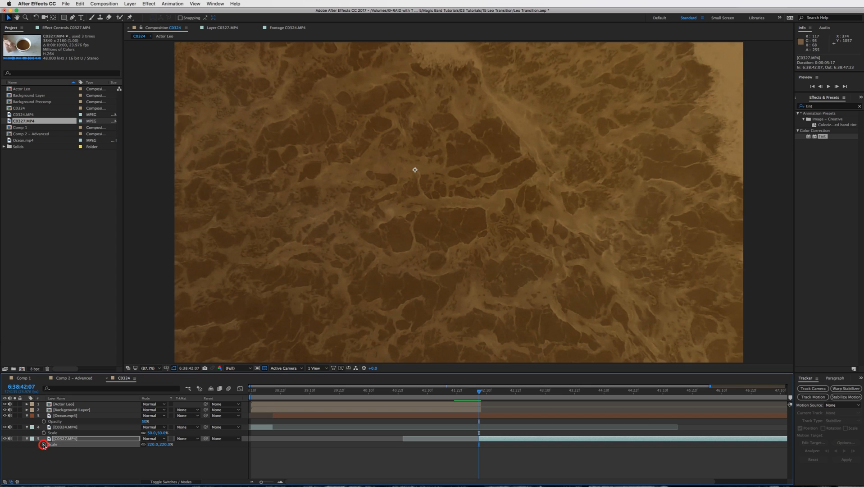
Add starting keyframes for C0327.MP4's Scale and Position at 6:38:42:07 and display both animated properties.
key(p)
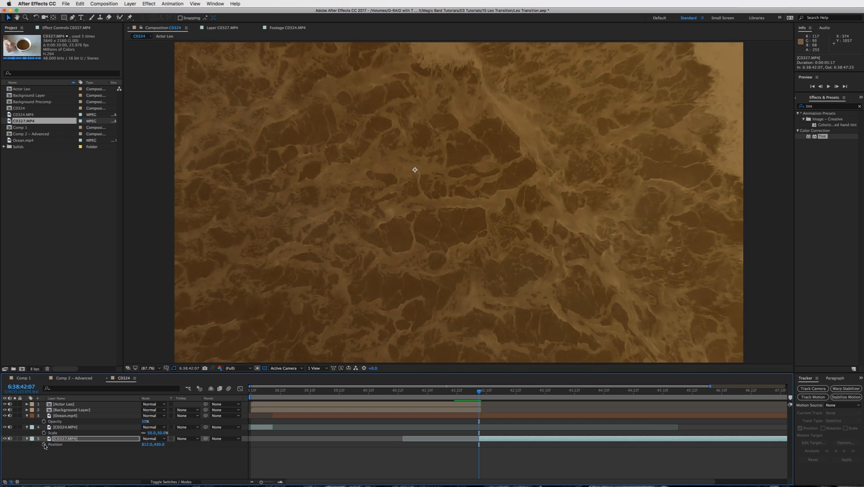
click(44, 445)
key(u)
key(u)
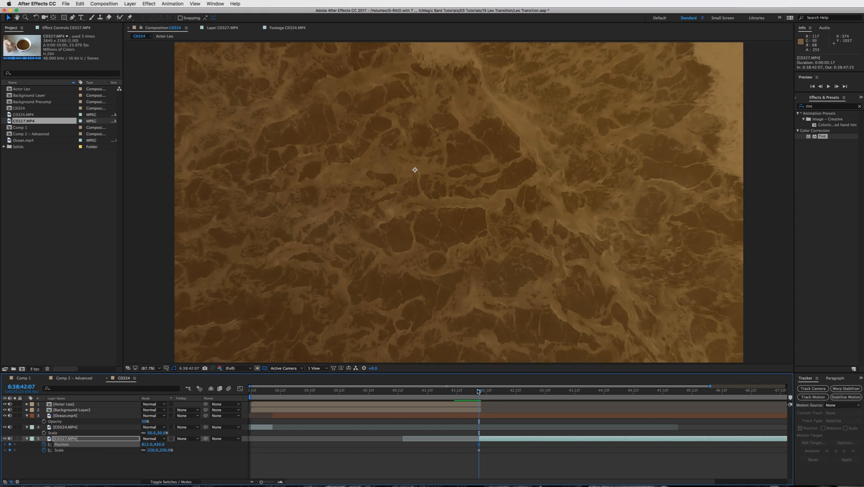
Keyframe C0327.MP4's Scale at 50% at 6:38:42:15.
drag(480, 391, 480, 391)
key(space)
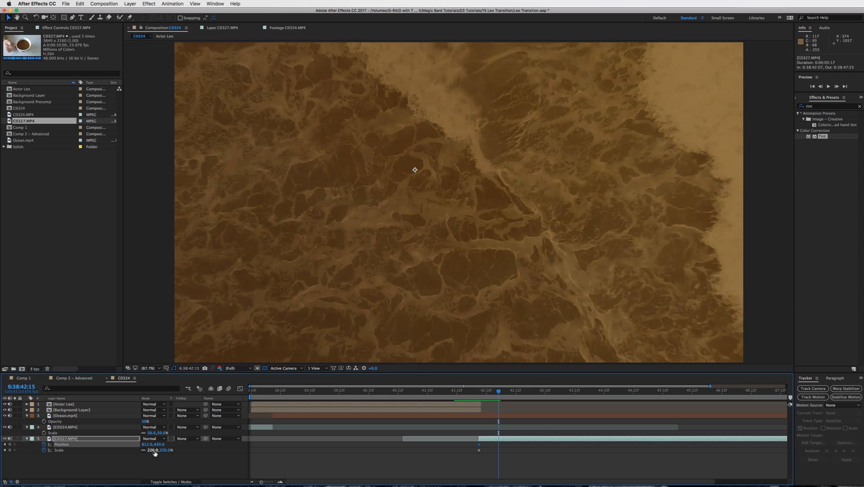
drag(154, 452, 148, 452)
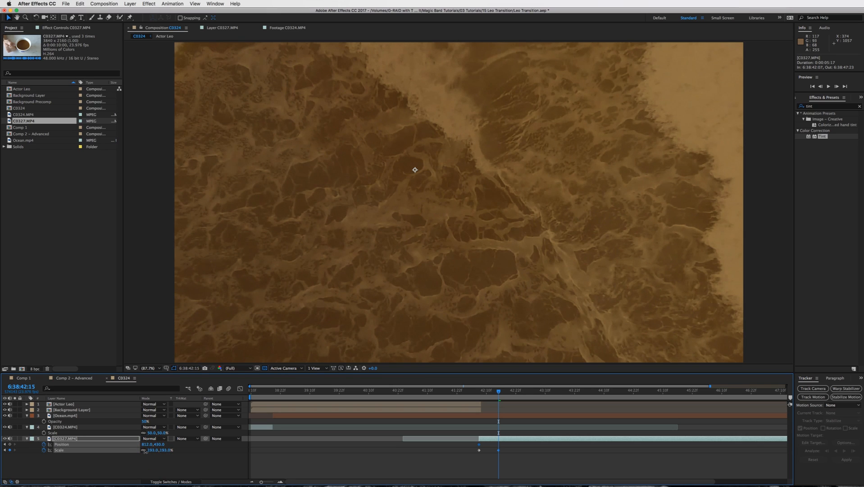
drag(152, 452, 107, 448)
click(150, 450)
text(50)
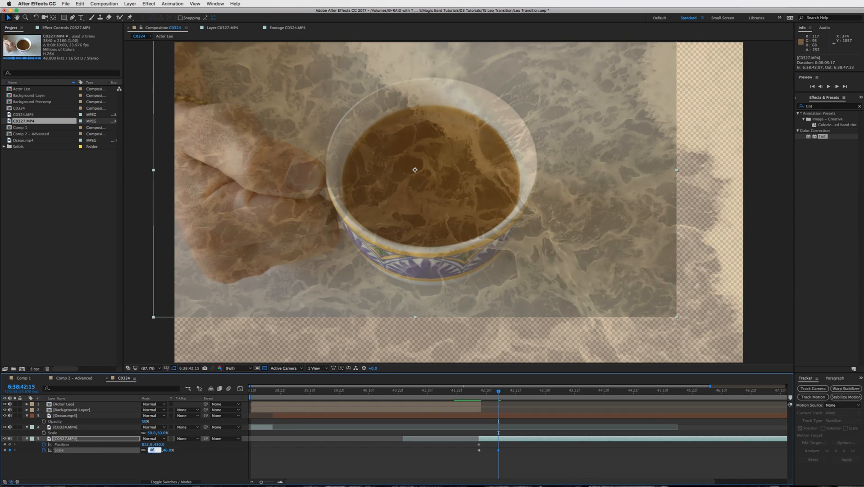
key(Return)
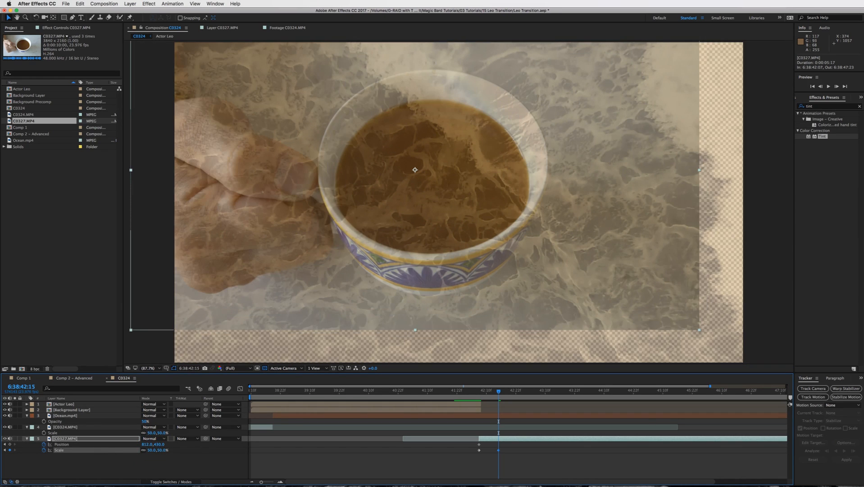
Keyframe C0327.MP4's Position at 960, 540 at 6:38:42:15 to center the shot in the frame.
click(147, 444)
text(960)
key(Return)
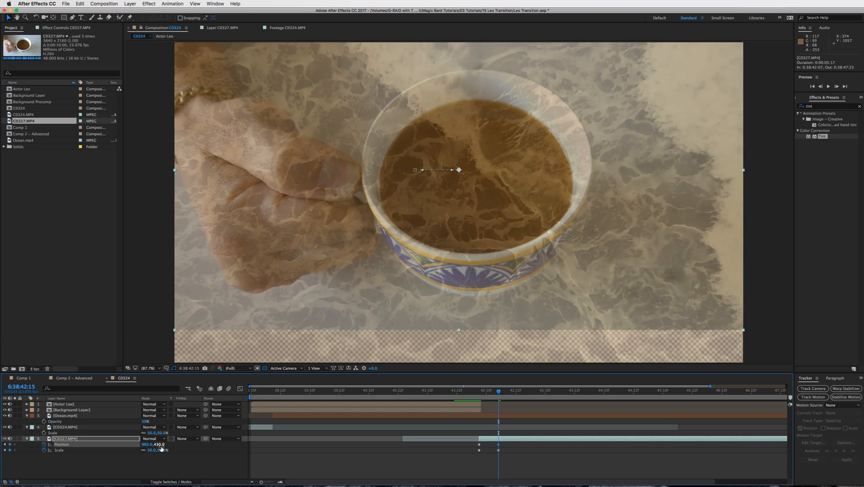
click(159, 444)
text(540)
key(Return)
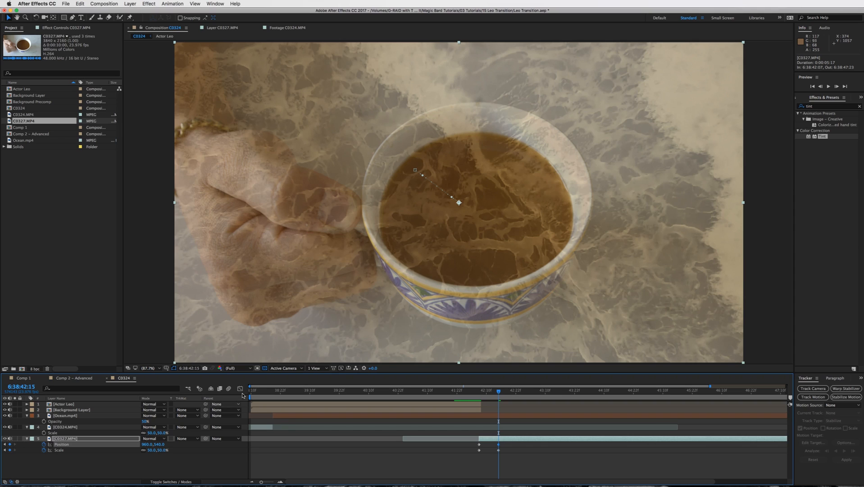
Apply Easy Ease to all of C0327.MP4's Position and Scale keyframes.
mouse_move(509, 456)
mouse_down()
mouse_move(473, 444)
mouse_move(514, 455)
mouse_up()
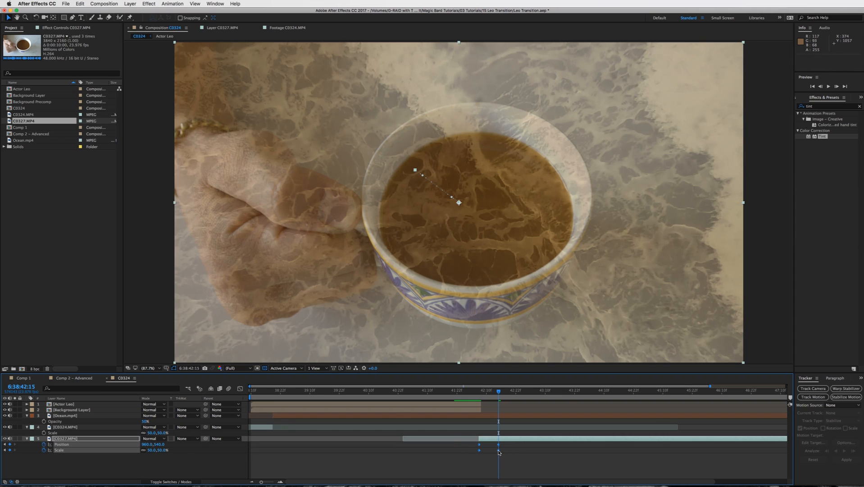
right_click(498, 451)
mouse_move(532, 478)
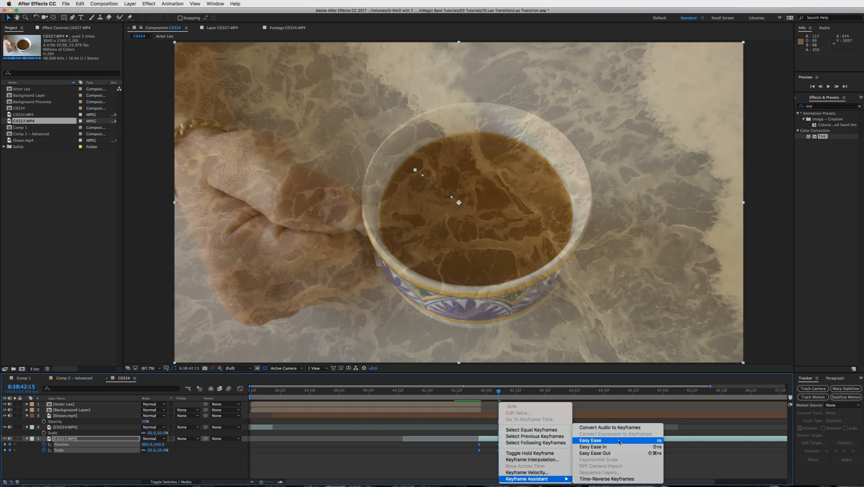
click(619, 441)
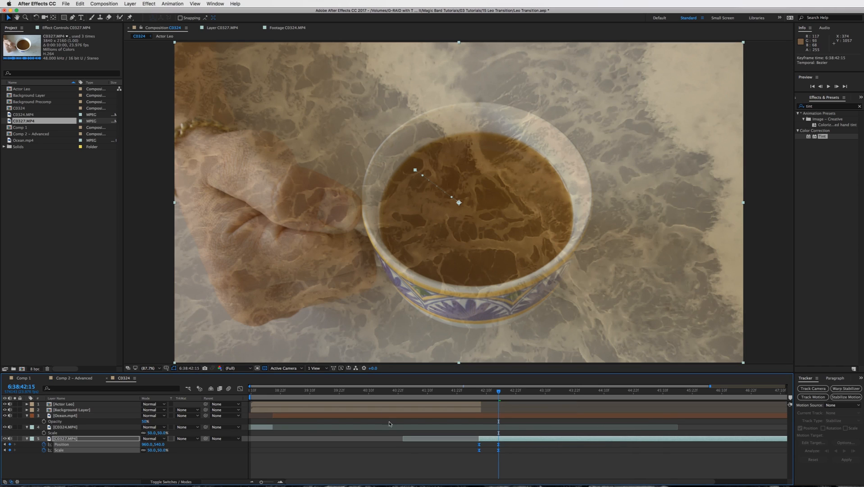
Reshape C0327.MP4's Position speed curve in the Graph Editor for a very fast start and a long, gradual slowdown, and check the motion.
click(240, 389)
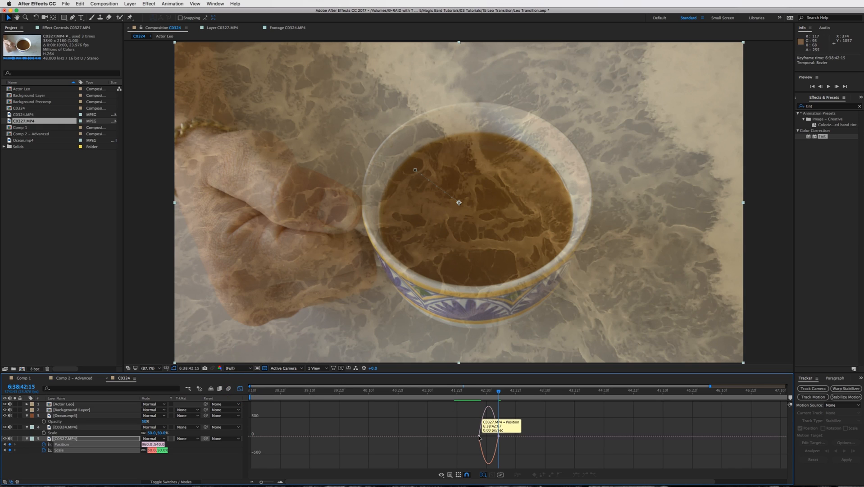
key(equal)
key(equal)
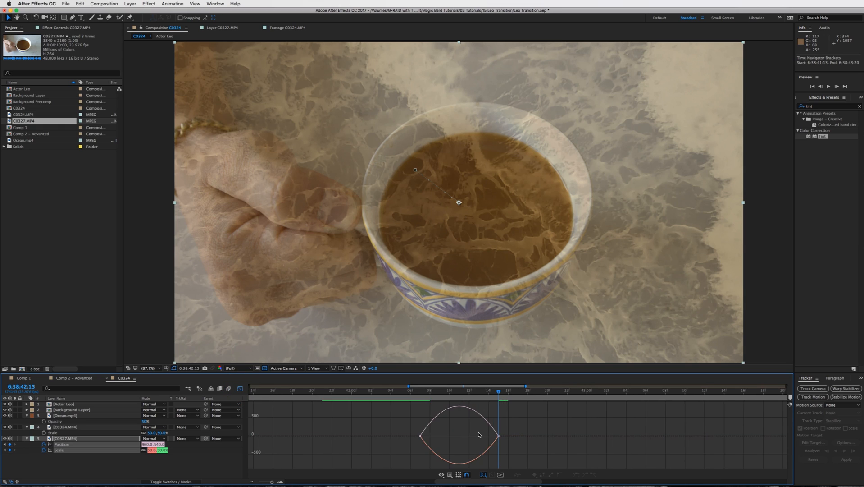
click(419, 435)
shift+click(498, 436)
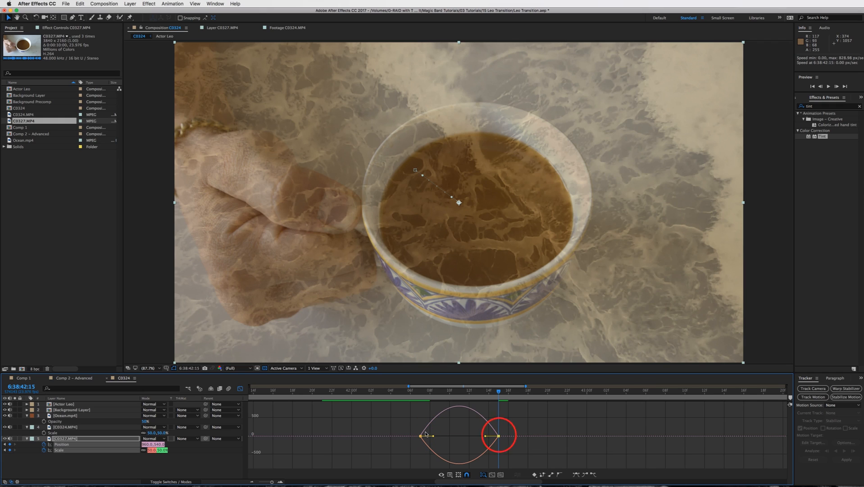
click(420, 435)
drag(433, 435, 425, 437)
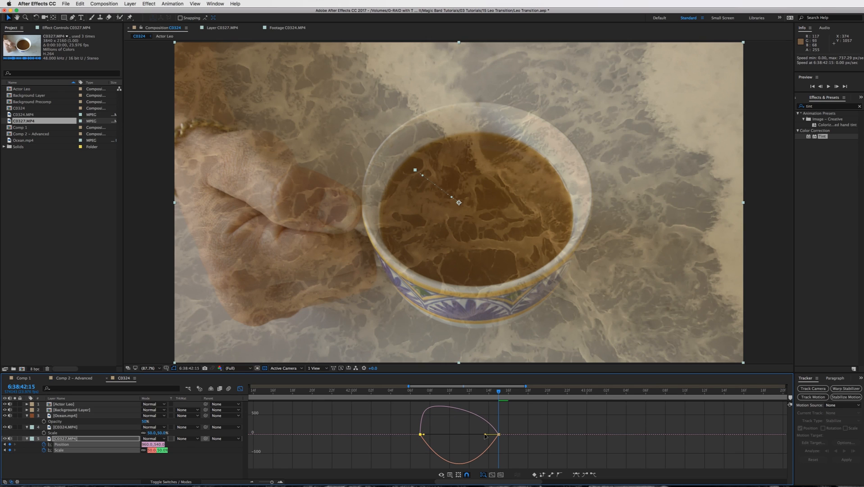
drag(486, 436, 463, 435)
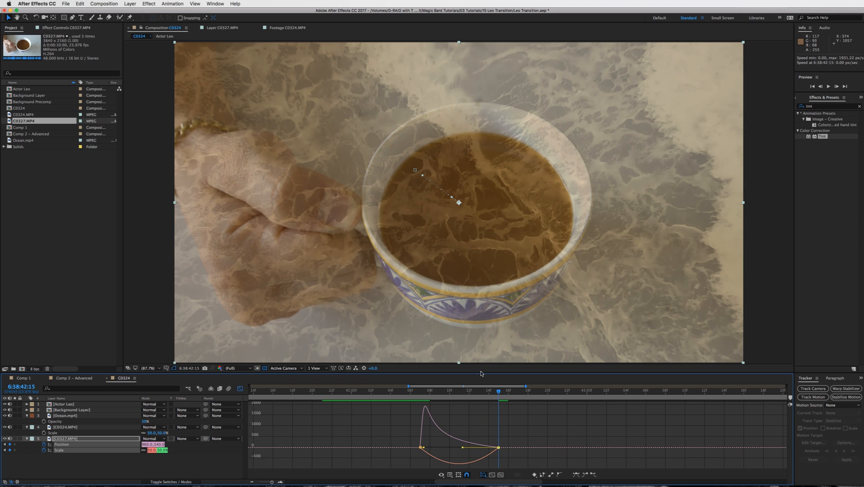
click(420, 392)
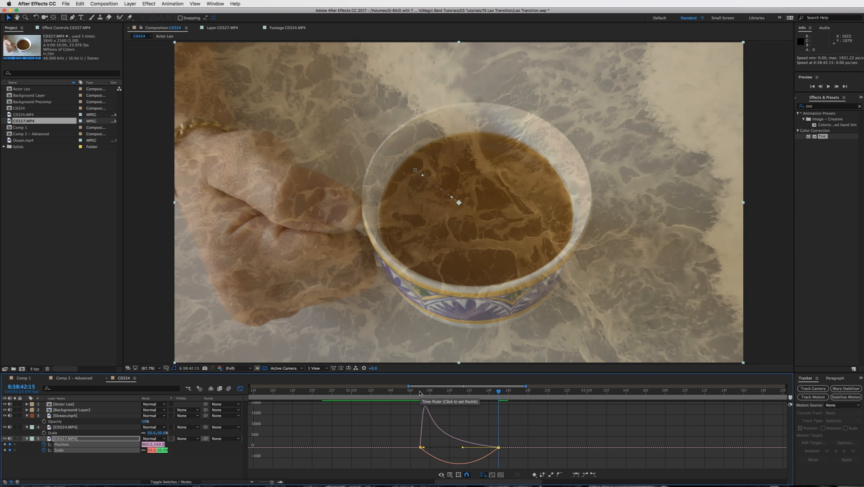
click(427, 394)
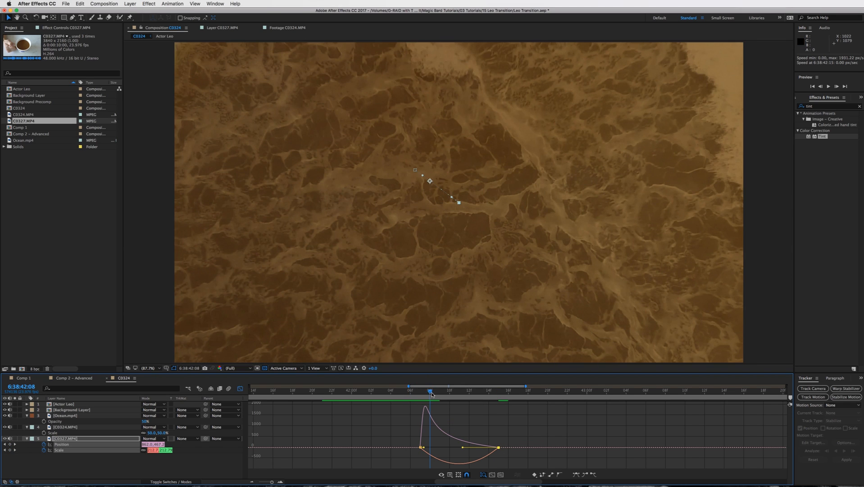
drag(431, 394, 500, 399)
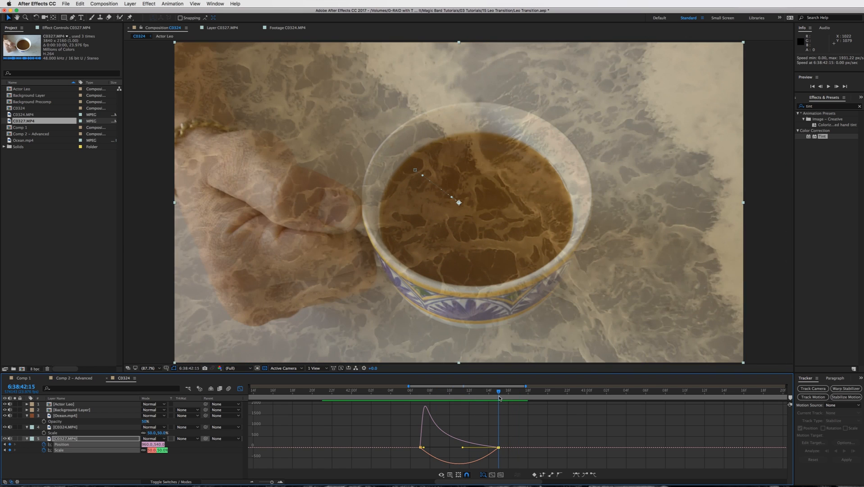
Reshape C0327.MP4's Scale speed curve to the same fast start and gradual slowdown, check the zoom, and leave the Graph Editor.
click(428, 454)
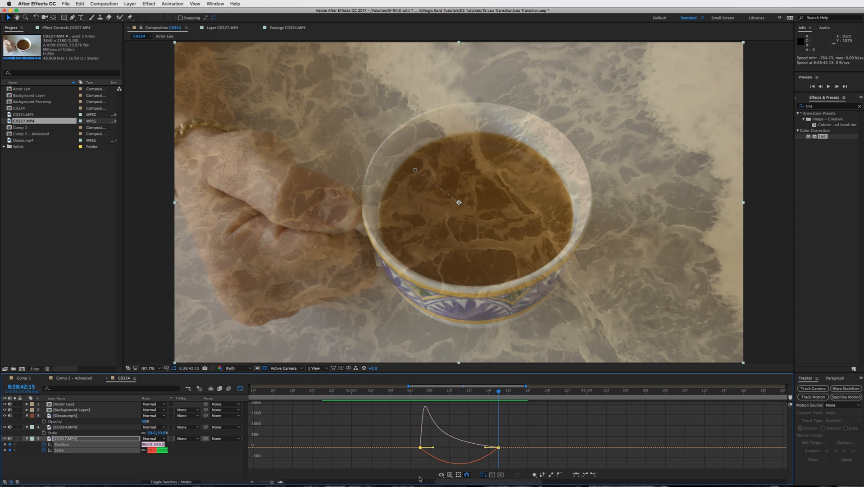
drag(433, 449, 427, 449)
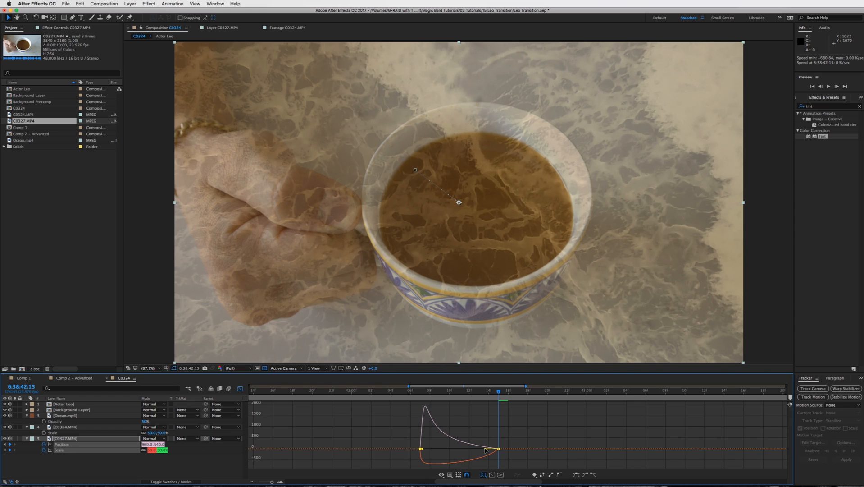
drag(486, 448, 460, 449)
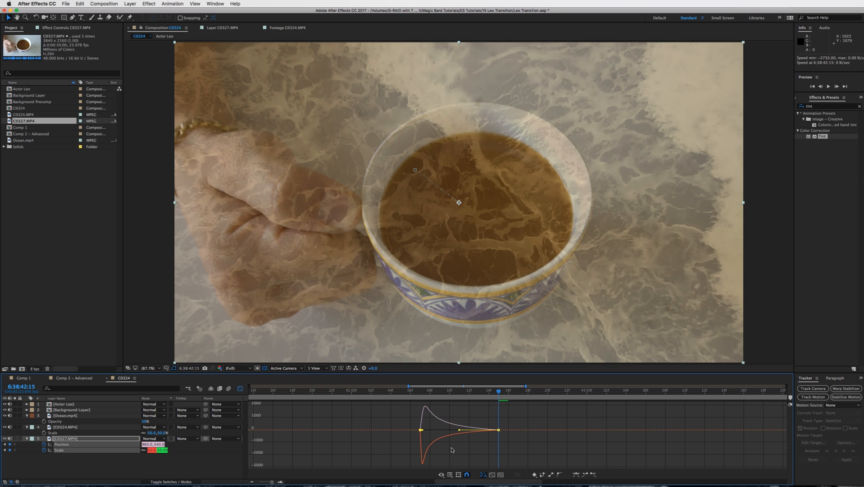
click(419, 391)
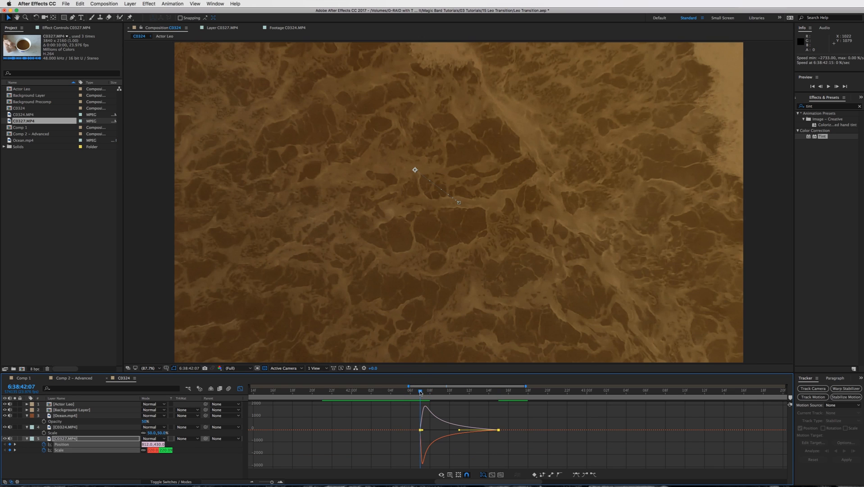
drag(426, 392, 467, 401)
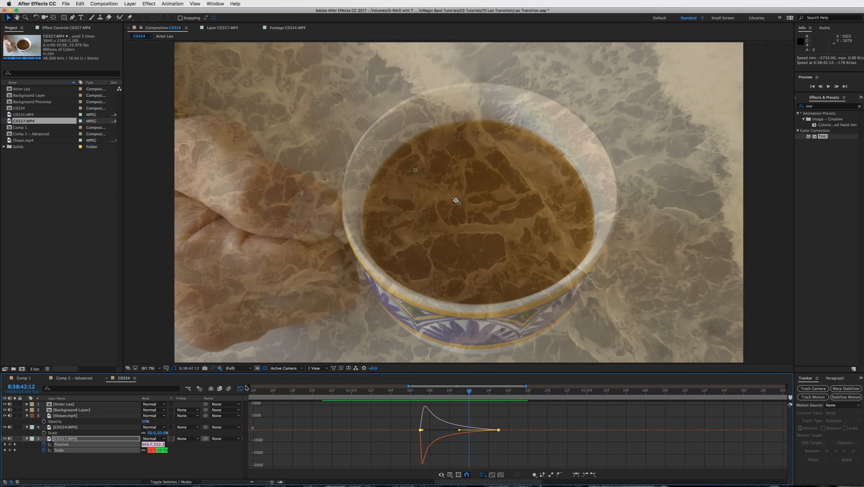
click(241, 388)
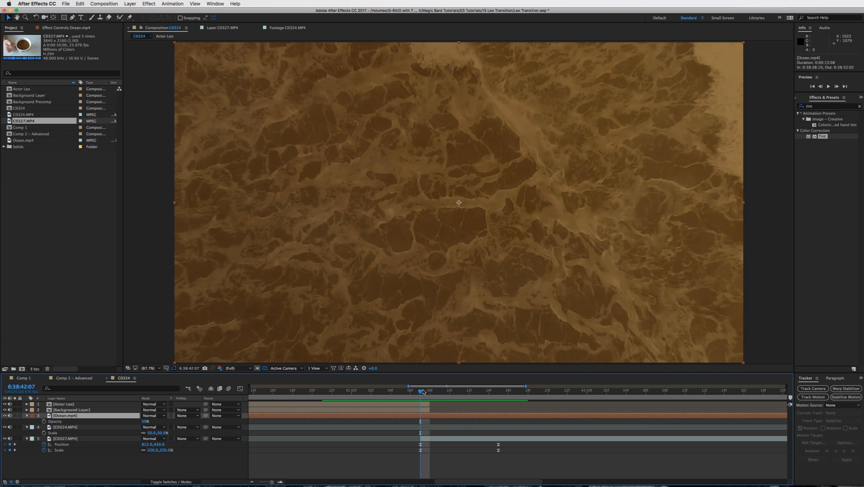
Parent Ocean.mp4 to C0327.MP4 at 6:38:42:07 and check the linked zoom through to 6:38:42:15.
mouse_move(421, 392)
mouse_down()
mouse_move(498, 396)
mouse_move(422, 397)
mouse_up()
drag(207, 416, 66, 441)
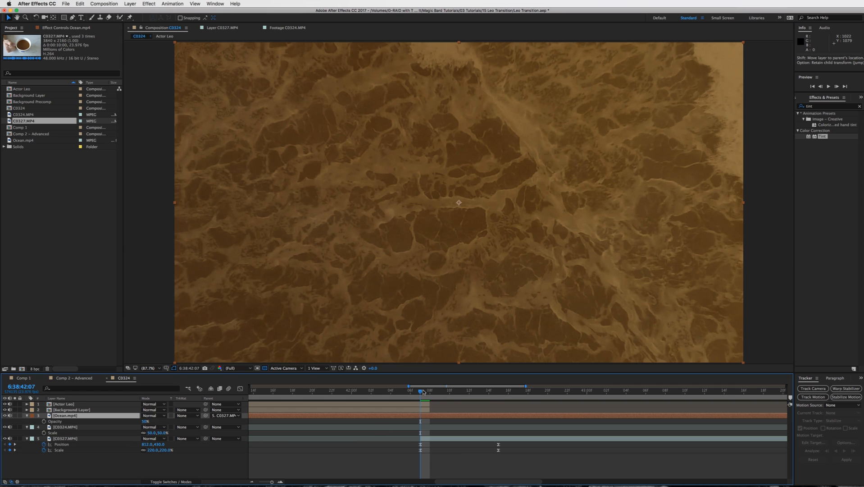
mouse_move(420, 391)
mouse_down()
mouse_move(502, 399)
mouse_move(432, 398)
mouse_up()
key(k)
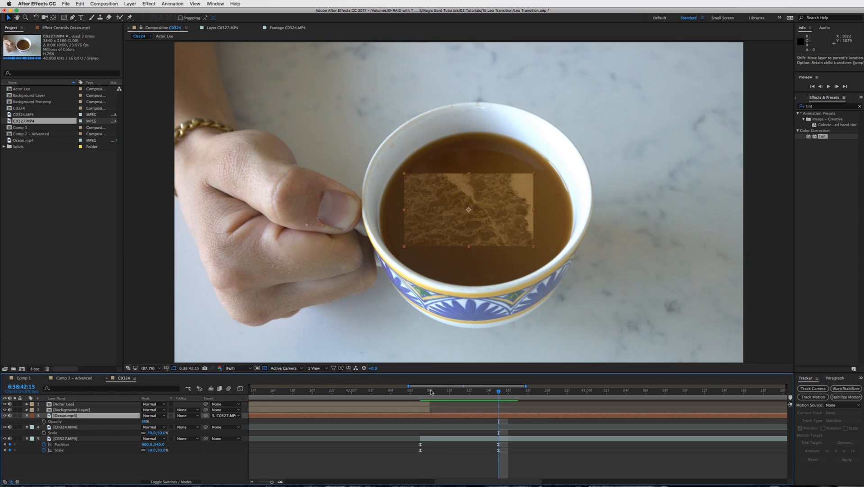
Set Ocean.mp4's Scale to 100% at 6:38:42:15 so the footage covers the coffee surface.
click(458, 414)
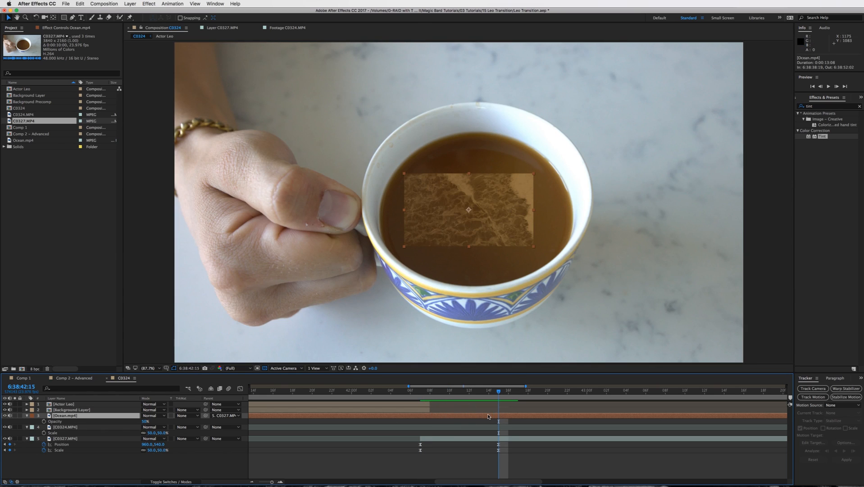
key(s)
drag(151, 421, 168, 420)
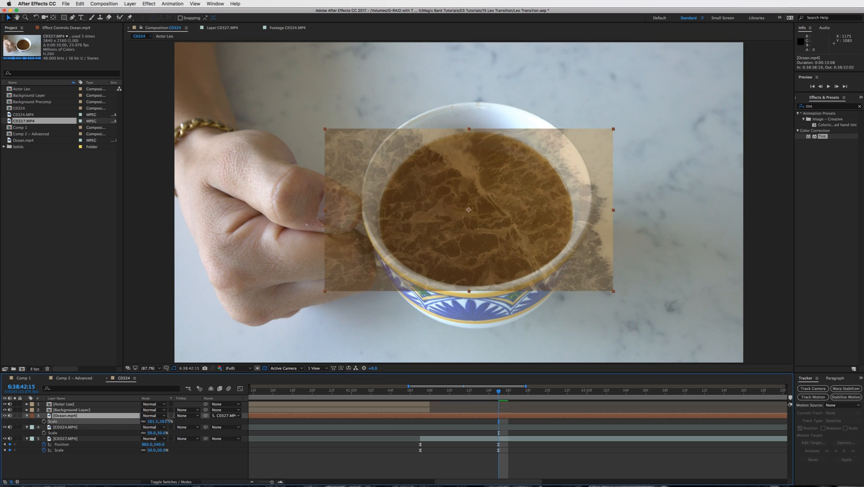
click(153, 421)
text(100)
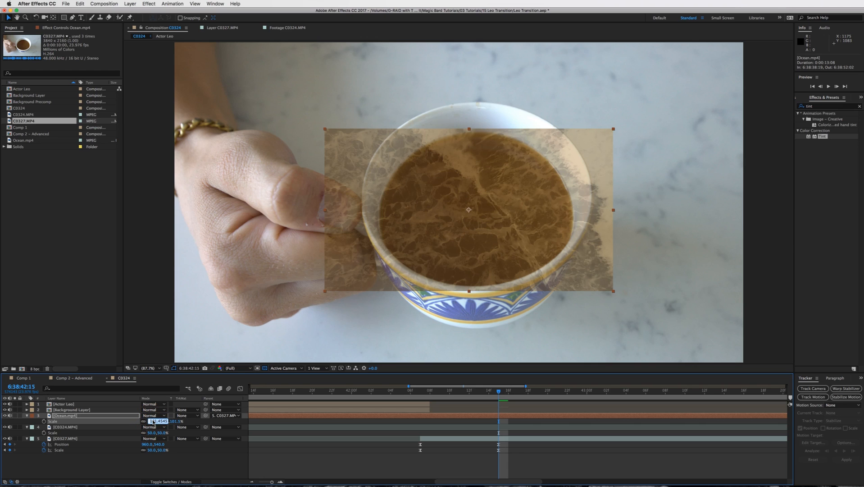
key(Return)
Check Ocean.mp4 in its layer view and nudge it in the C0324 composition to about 1998.7, 1123.2 over the coffee.
click(222, 28)
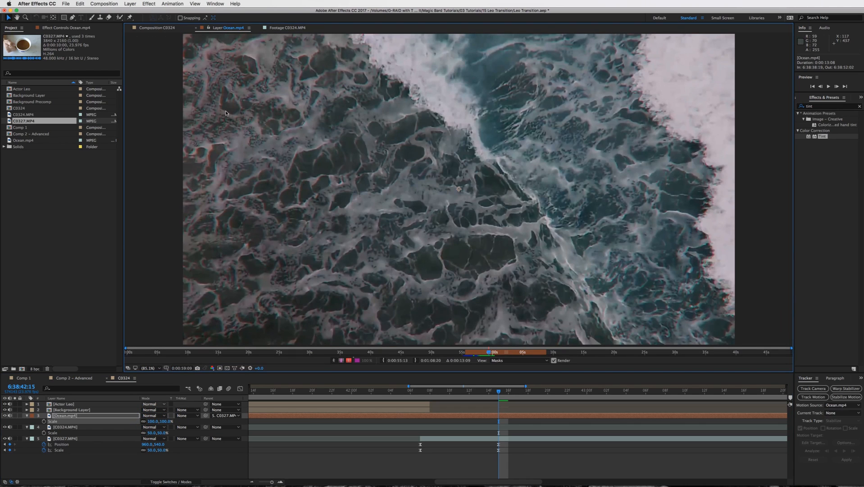
click(157, 28)
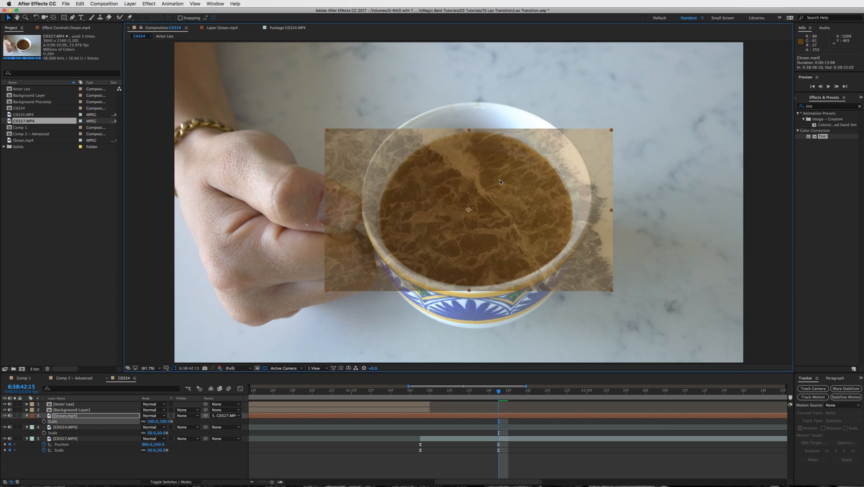
drag(530, 196, 533, 196)
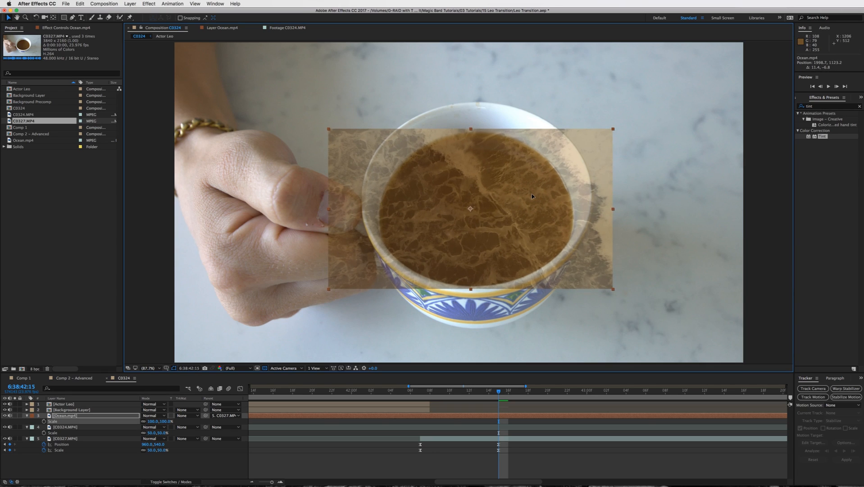
Draw an elliptical mask on Ocean.mp4 roughly over the coffee surface inside the cup.
click(63, 17)
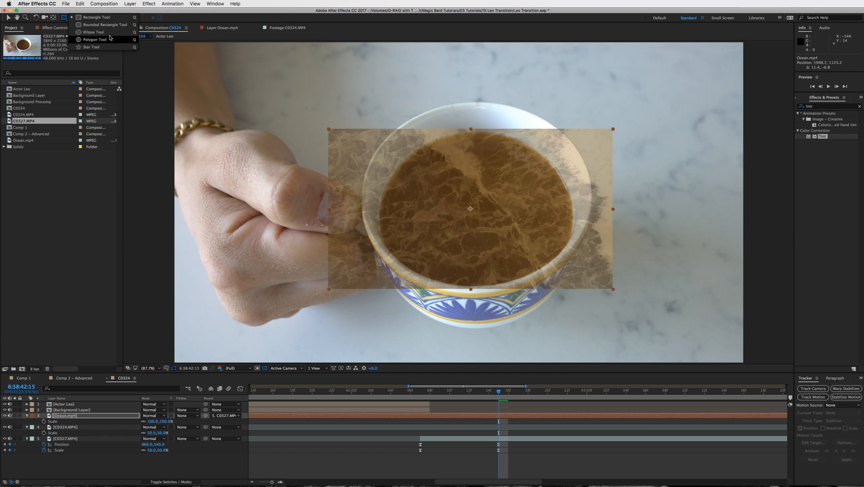
click(94, 32)
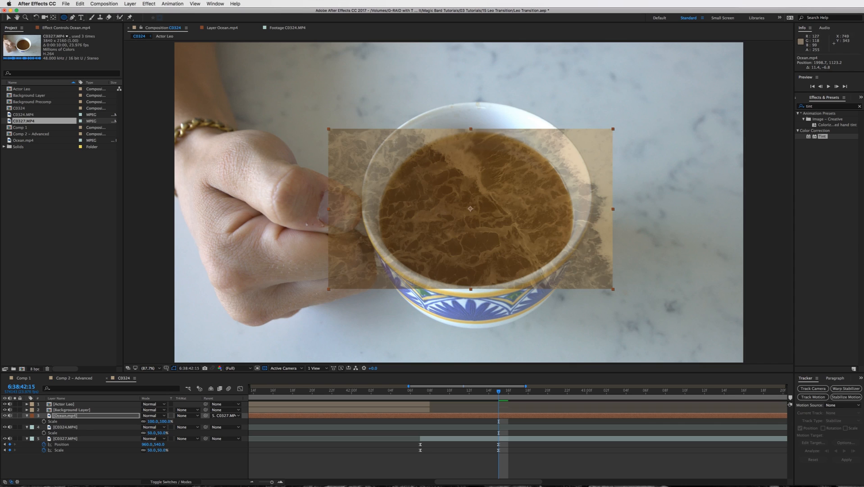
mouse_move(394, 142)
mouse_down()
mouse_move(477, 225)
mouse_move(574, 281)
mouse_up()
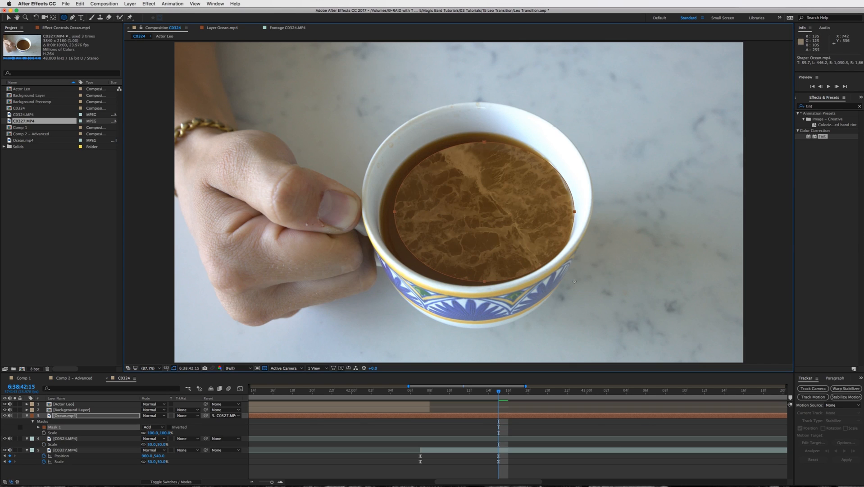
Move the four points of Ocean.mp4's elliptical mask to fit the edge of the coffee inside the cup.
key(v)
click(480, 256)
drag(485, 142, 478, 131)
drag(574, 211, 574, 217)
drag(485, 282, 472, 285)
drag(395, 211, 382, 209)
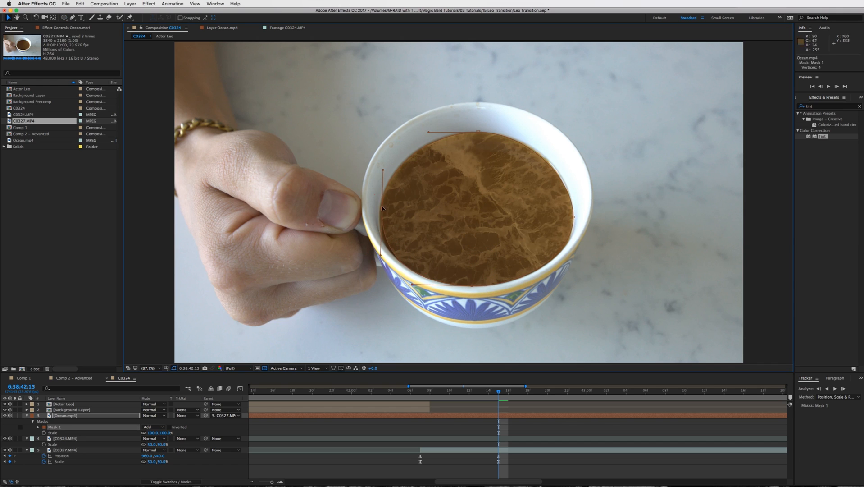
click(573, 216)
Set the feather of Ocean.mp4's mask to 15 pixels and add a Mask Path keyframe at 6:38:42:15.
click(38, 428)
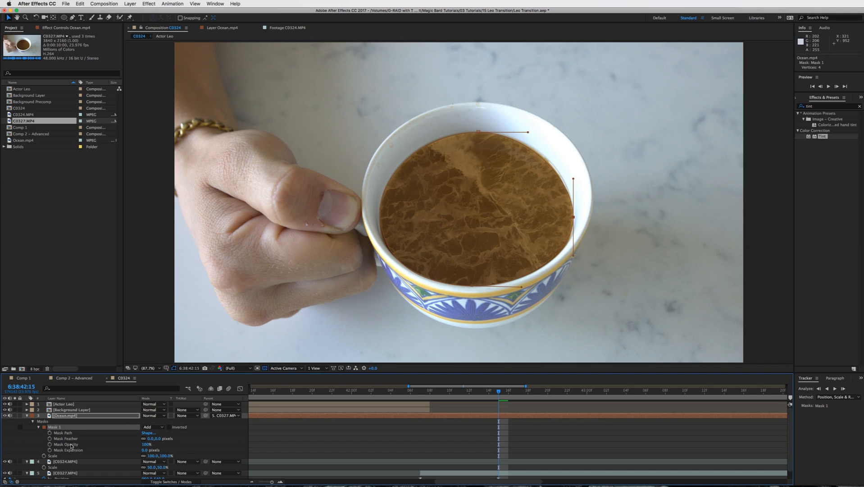
click(151, 438)
key(Return)
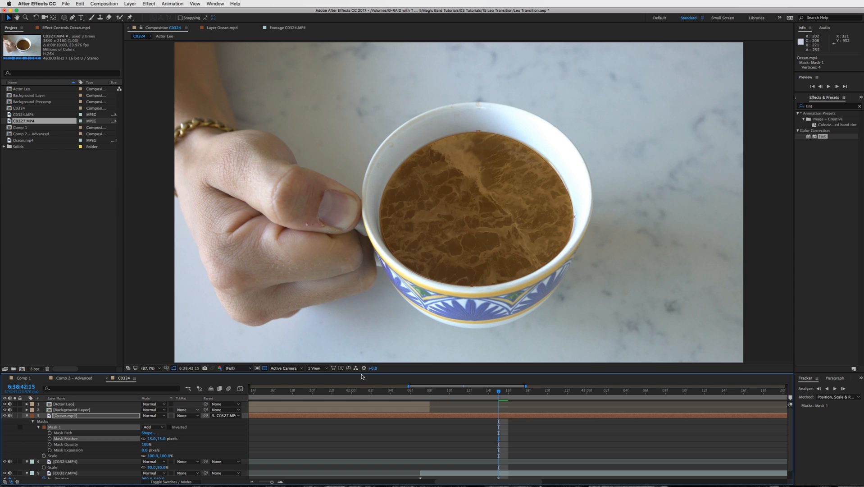
click(516, 432)
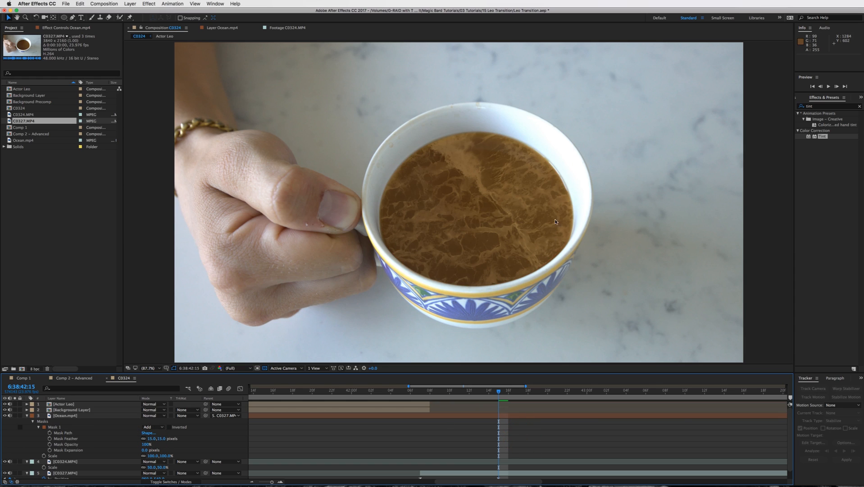
click(502, 415)
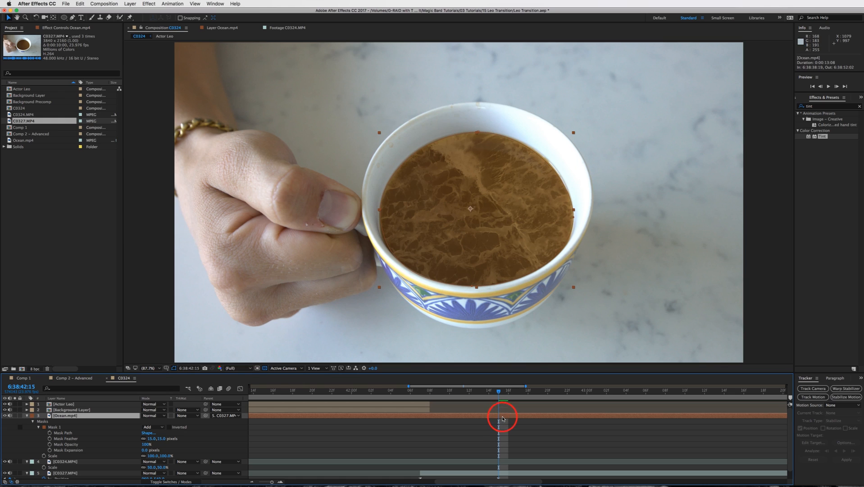
click(50, 433)
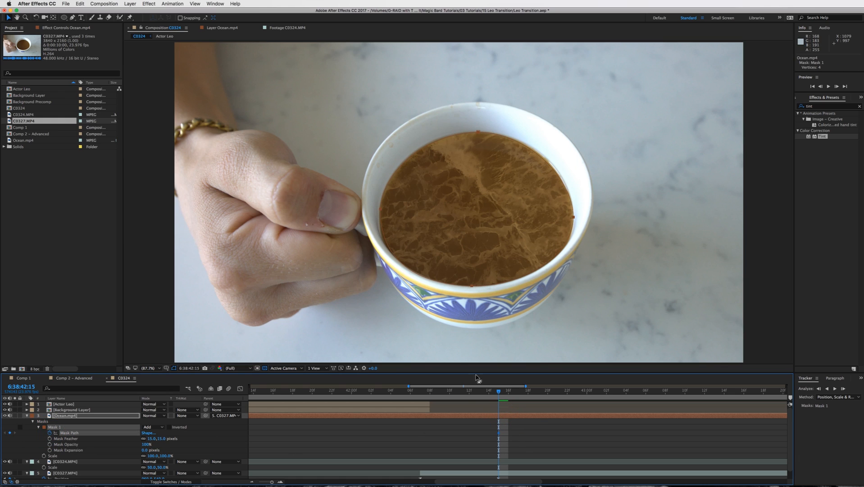
Refit Ocean.mp4's mask path to the coffee's edge at 6:38:42:10, check it up to 6:38:42:15, and collapse the layer's properties.
drag(498, 394, 450, 395)
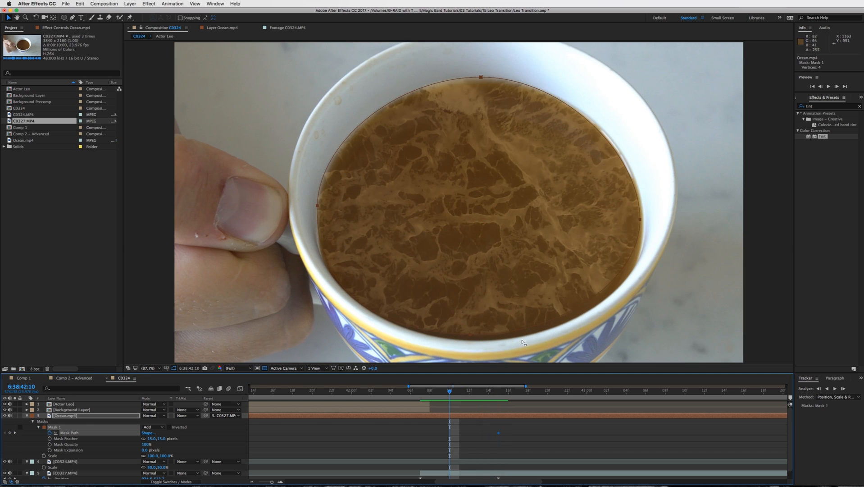
click(490, 315)
drag(469, 333, 472, 343)
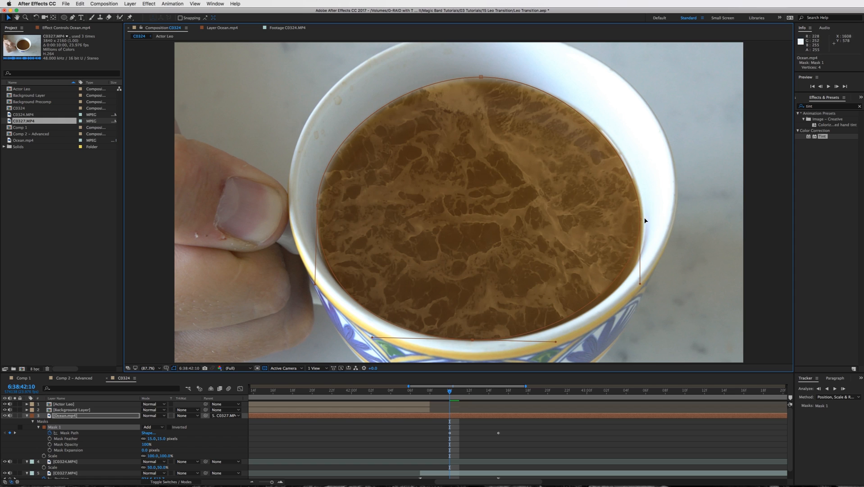
drag(642, 220, 642, 221)
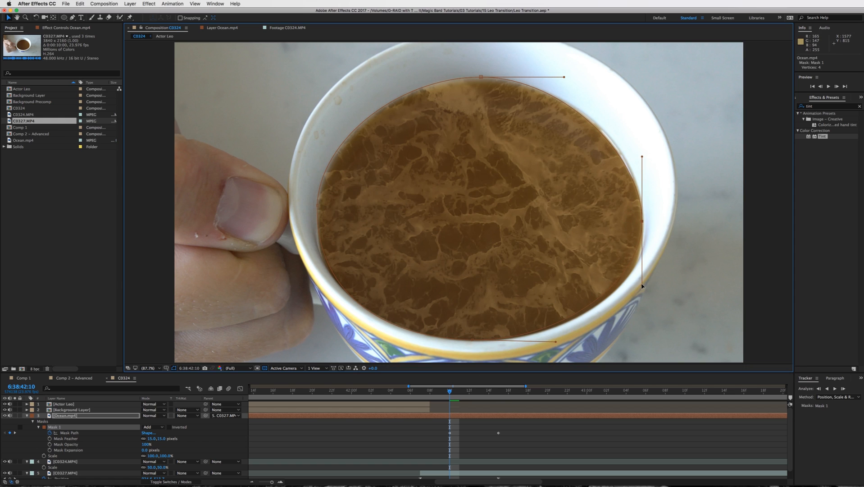
drag(643, 285, 643, 295)
drag(556, 344, 562, 341)
drag(451, 393, 498, 397)
click(27, 415)
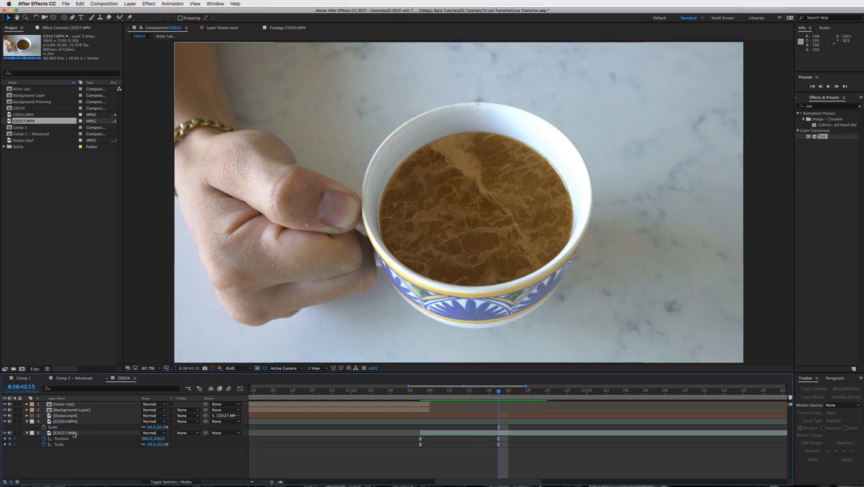
Rename the C0327.MP4 layer to Coffee clip.
click(69, 431)
key(Return)
text(Coffe)
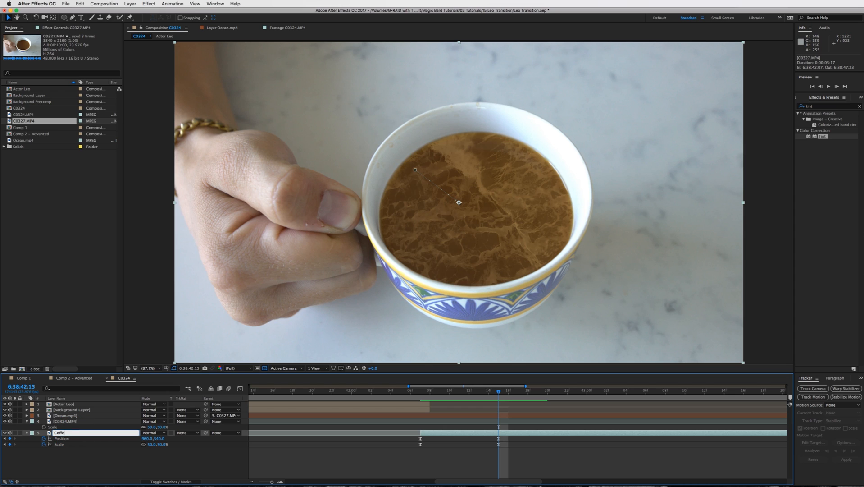
text(e clip)
key(Return)
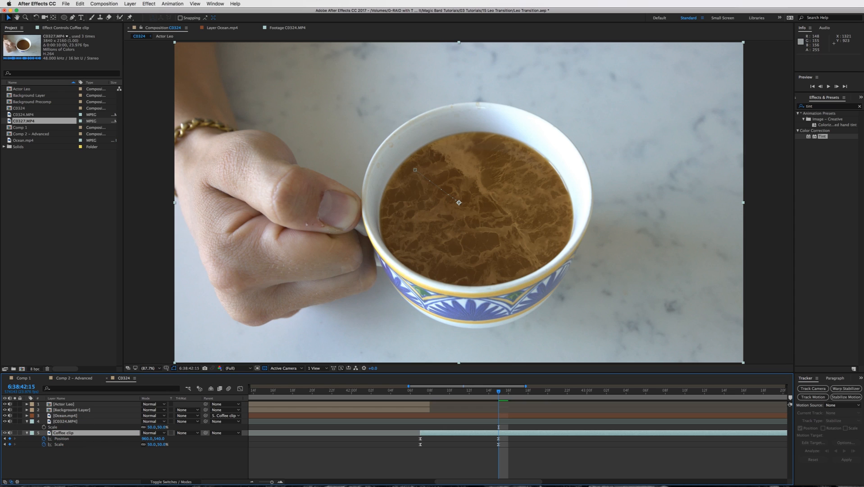
Turn on motion blur for the Coffee clip and Ocean.mp4 layers and the composition, and check it between 6:38:42:08 and 6:38:42:15.
click(70, 434)
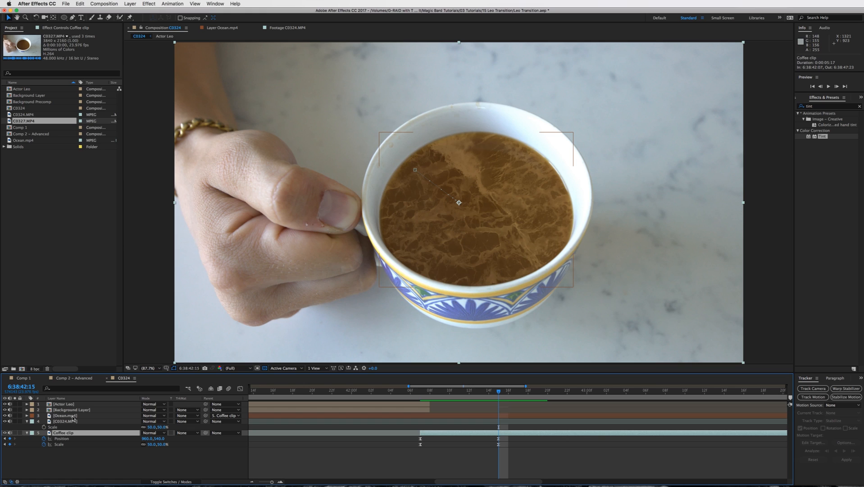
super+click(72, 416)
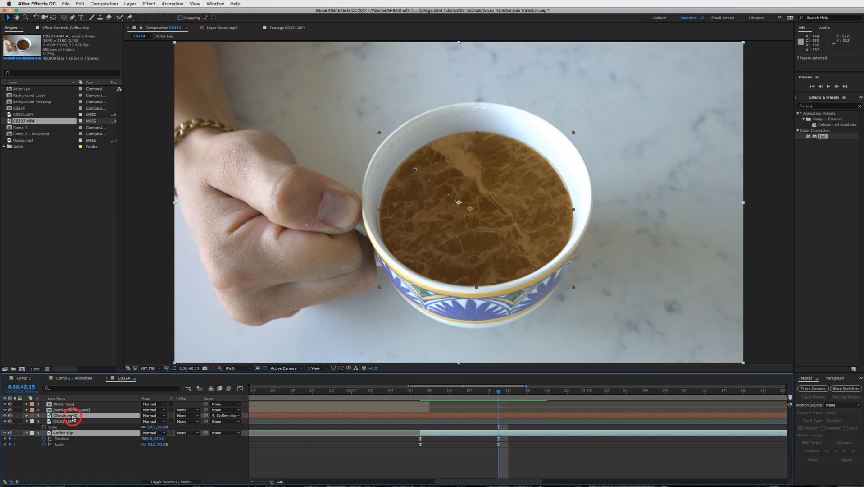
click(174, 482)
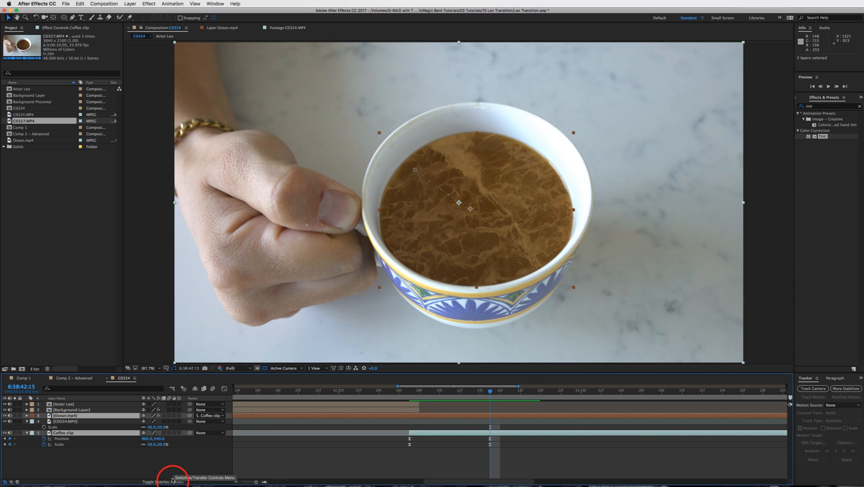
click(169, 415)
click(213, 390)
drag(490, 390, 461, 391)
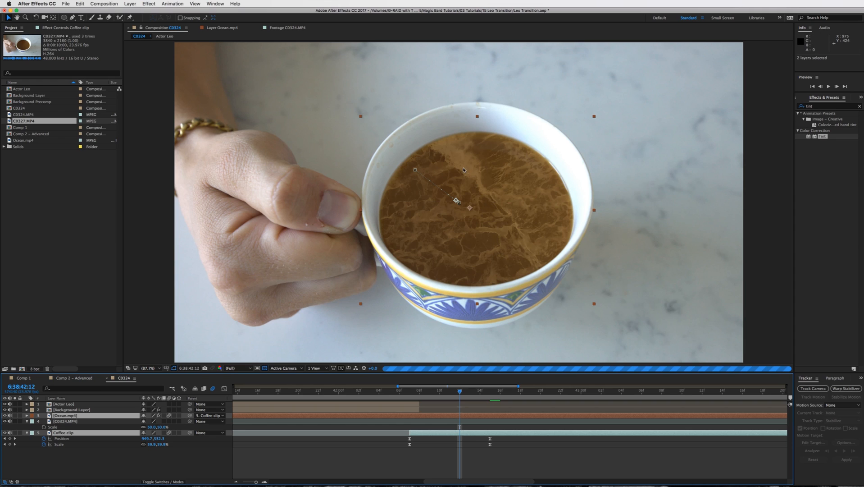
click(436, 392)
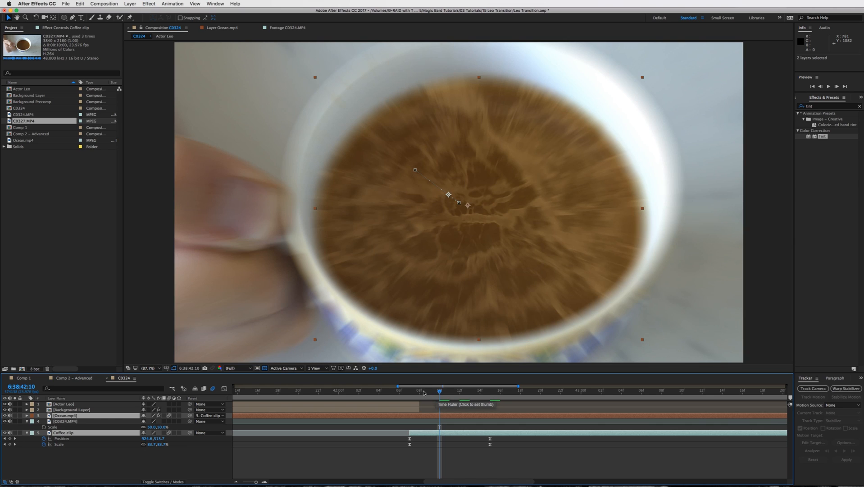
click(421, 392)
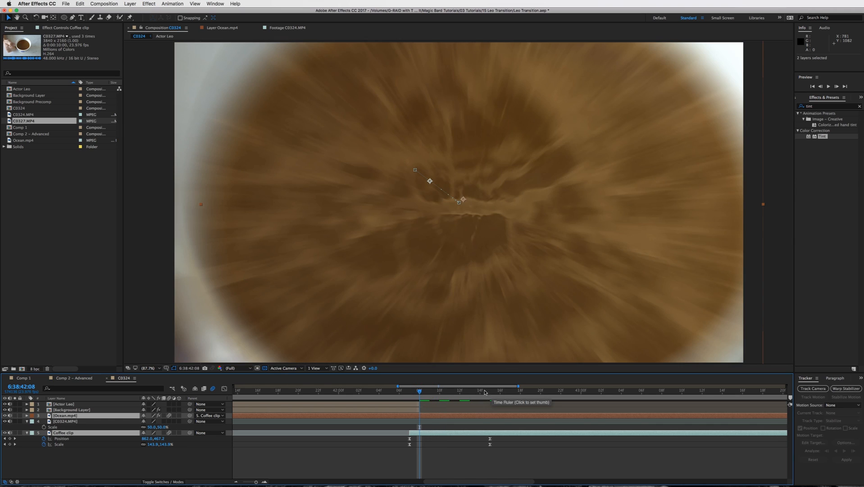
click(485, 392)
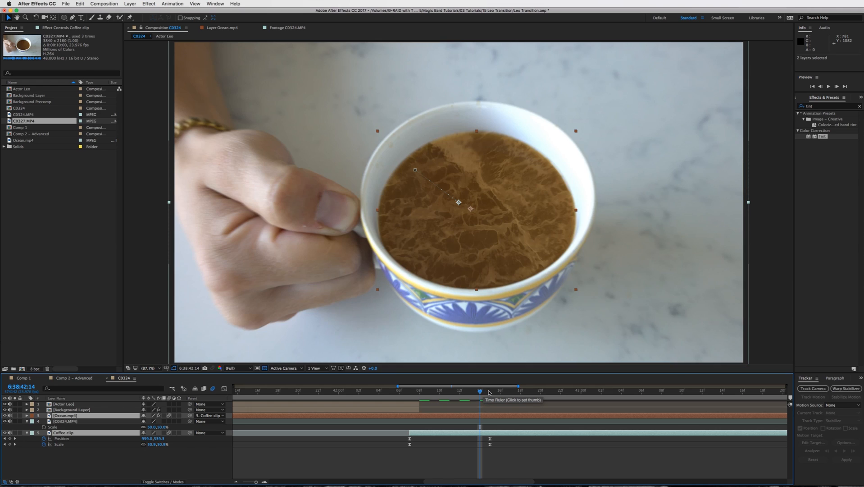
click(490, 391)
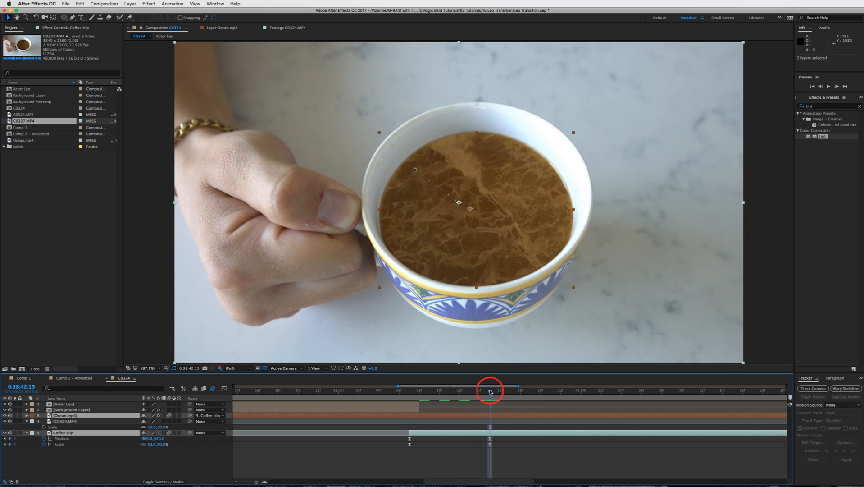
click(514, 461)
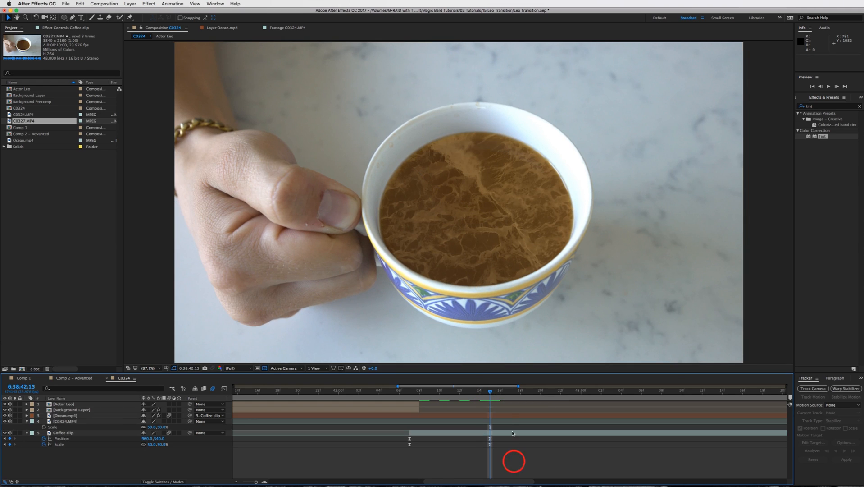
Refit Ocean.mp4's mask path to the coffee's edge at 6:38:42:16 and add a Position keyframe on that frame.
click(508, 415)
key(m)
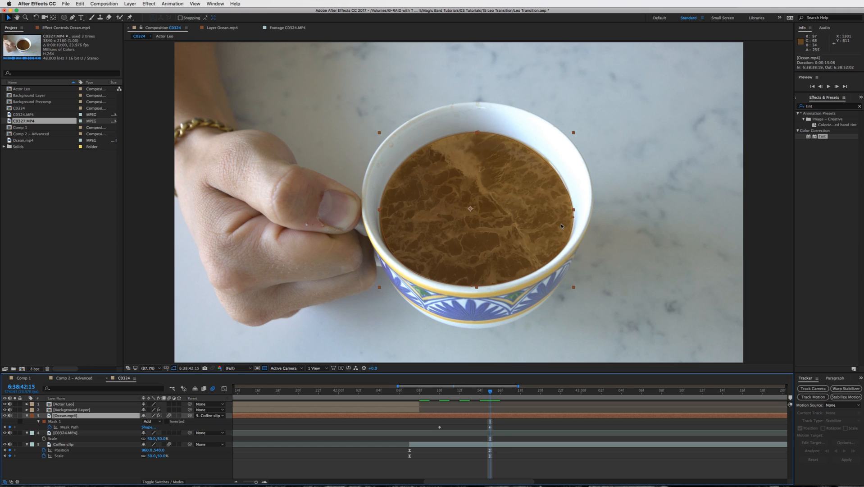
key(Page_Down)
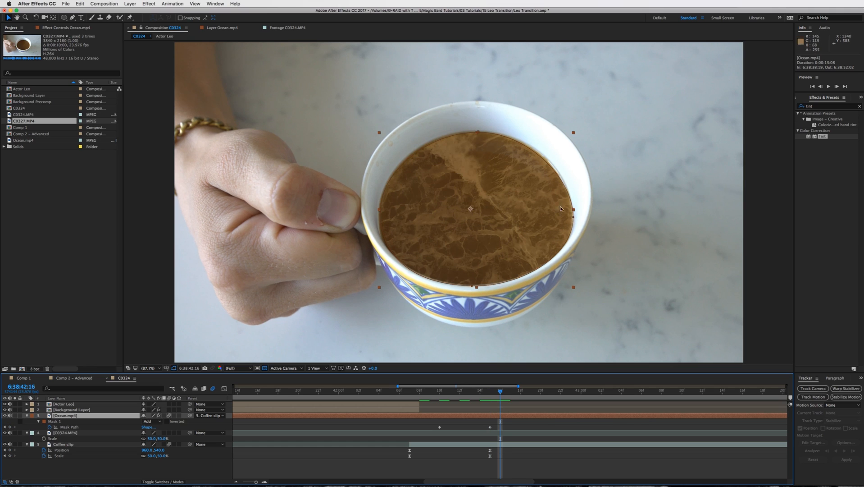
click(469, 283)
key(p)
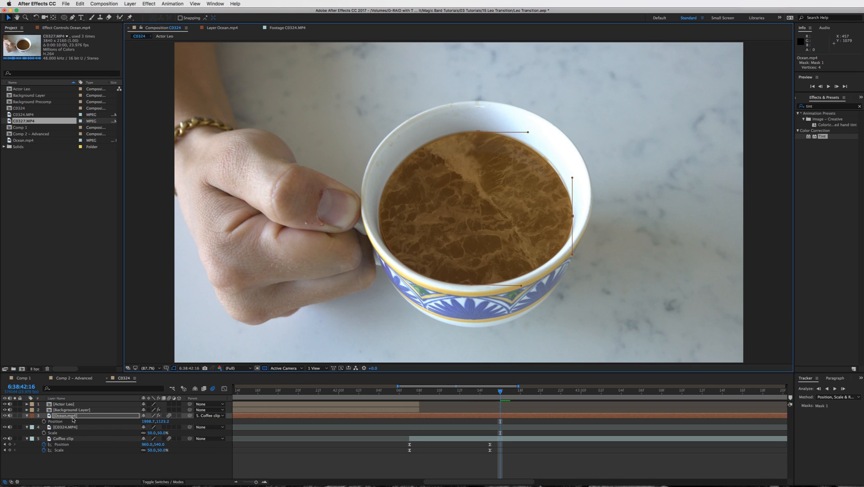
click(44, 422)
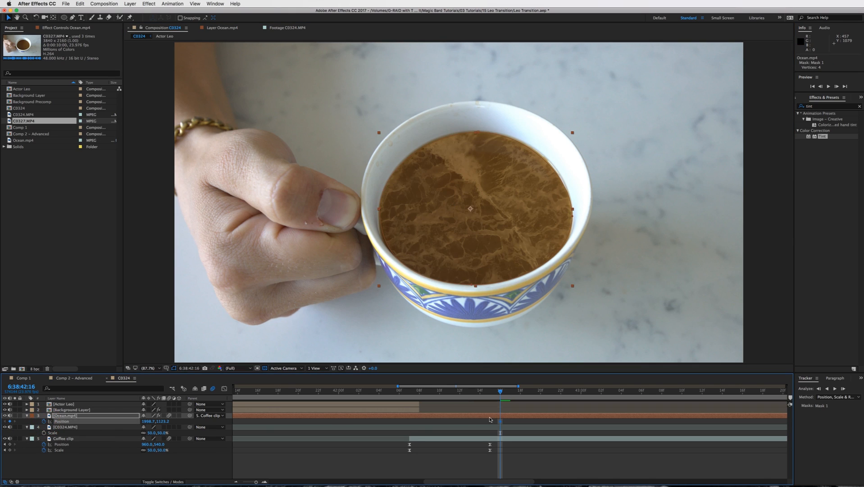
key(u)
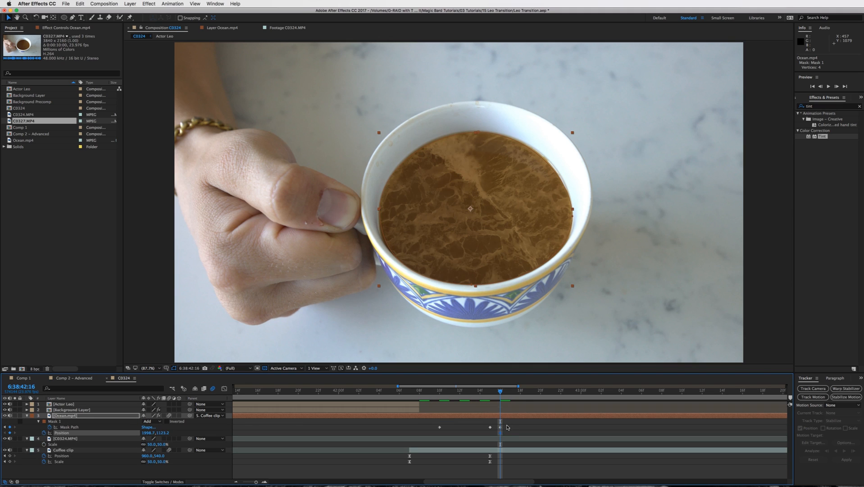
Refit Ocean.mp4's mask path frame by frame from 6:38:42:17 to 6:38:43:02, keyframing the layer's Position where the cup moves.
key(Page_Down)
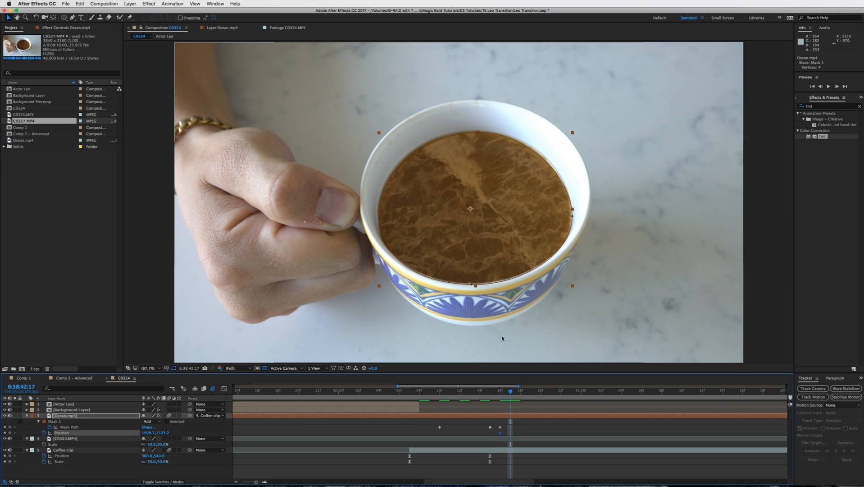
click(472, 286)
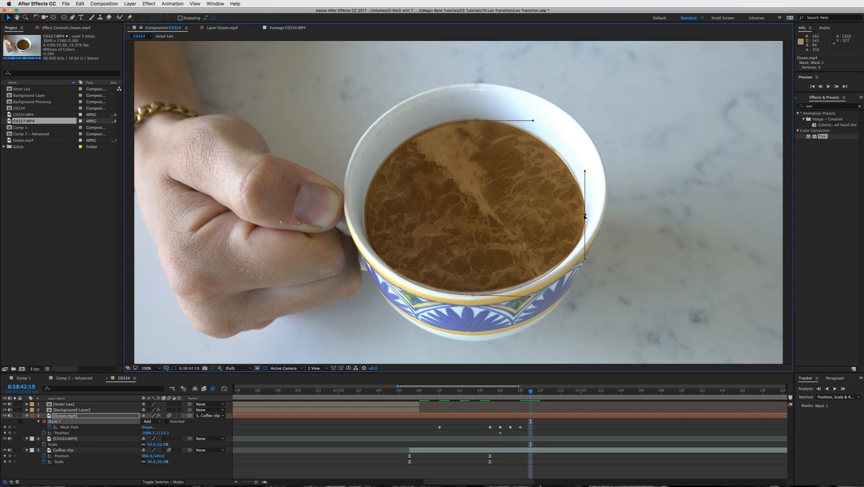
click(10, 433)
key(Page_Down)
key(Page_Down)
key(Page_Down)
key(Page_Down)
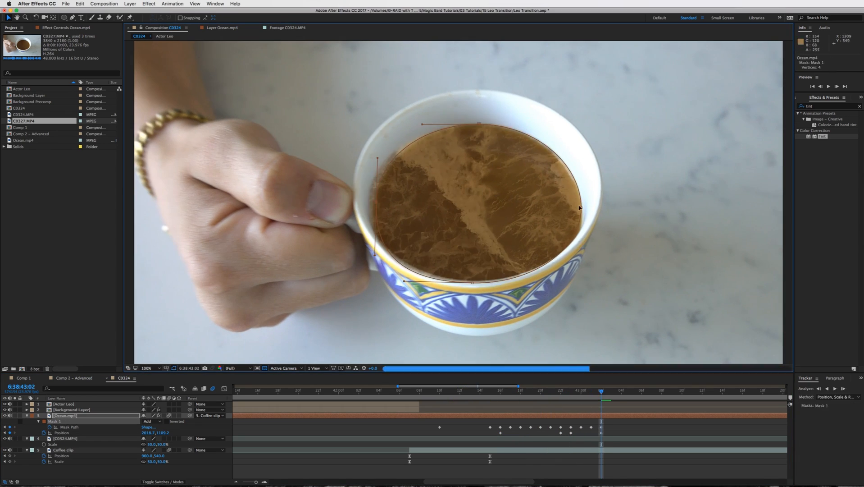
Continue fitting Ocean.mp4's mask path and Position to the moving cup frame by frame up to 6:38:43:06.
key(Page_Down)
key(Page_Down)
key(Page_Down)
key(Page_Down)
drag(449, 271, 448, 273)
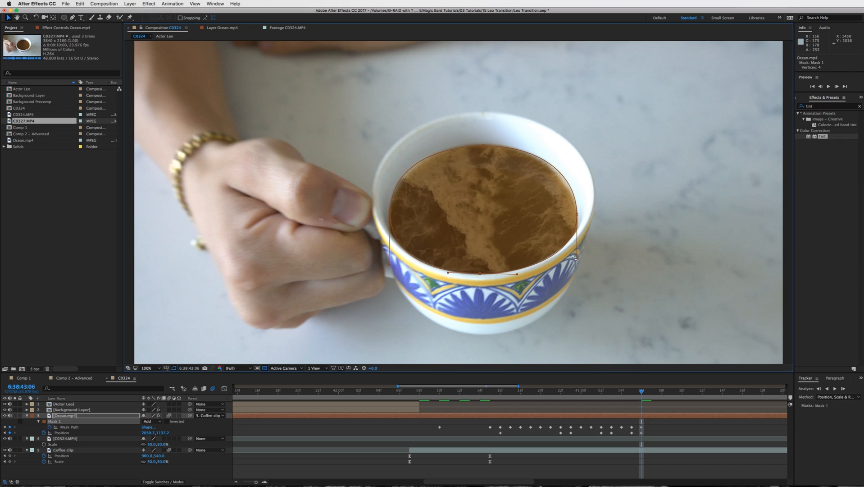
click(599, 467)
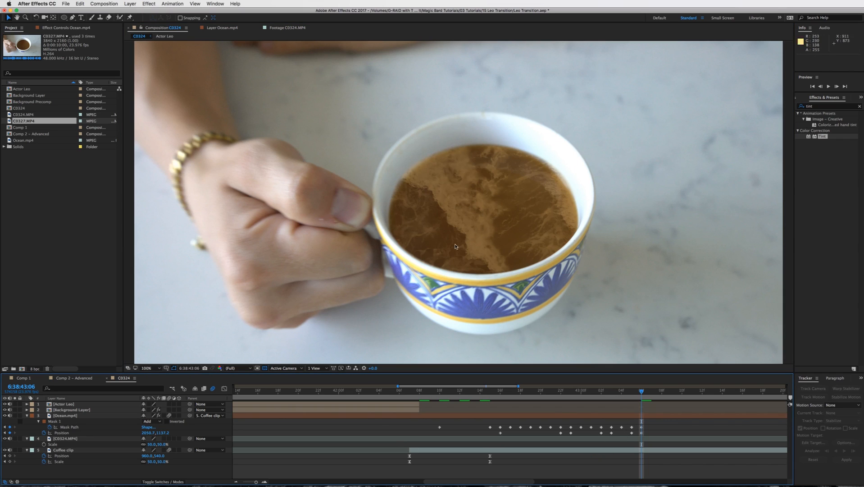
Add an Opacity keyframe of 100% to Ocean.mp4 at 6:38:42:20.
drag(637, 395, 542, 415)
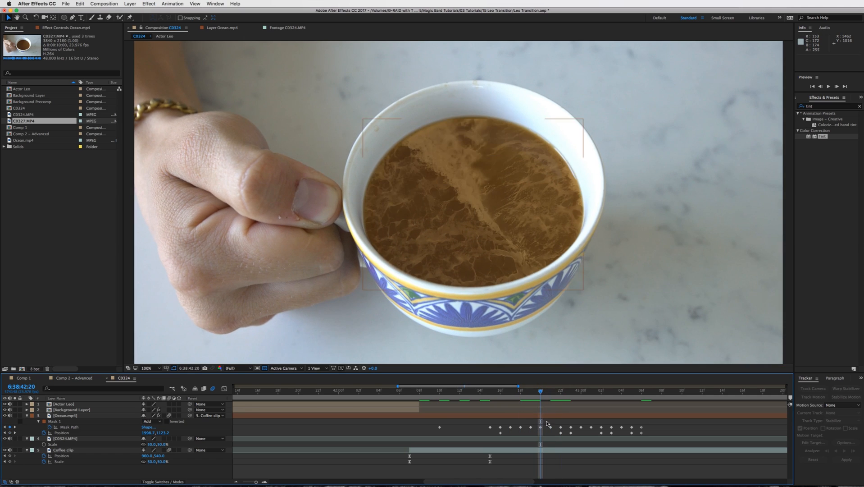
click(549, 416)
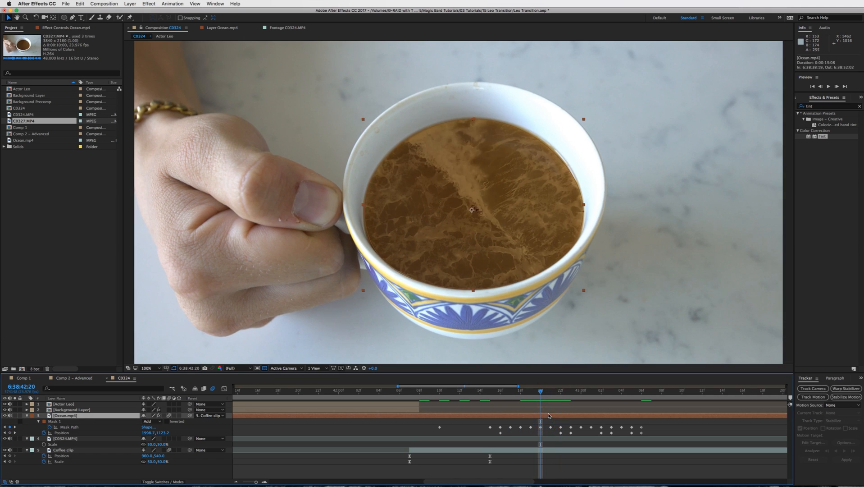
key(t)
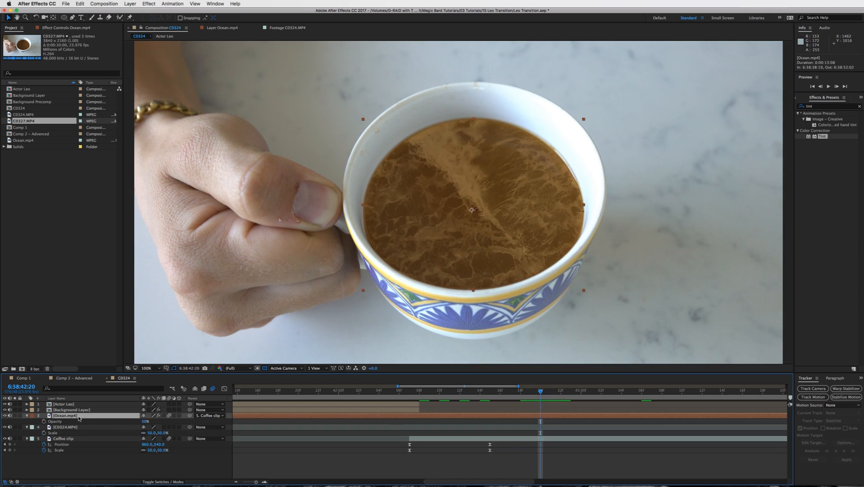
click(43, 420)
click(145, 420)
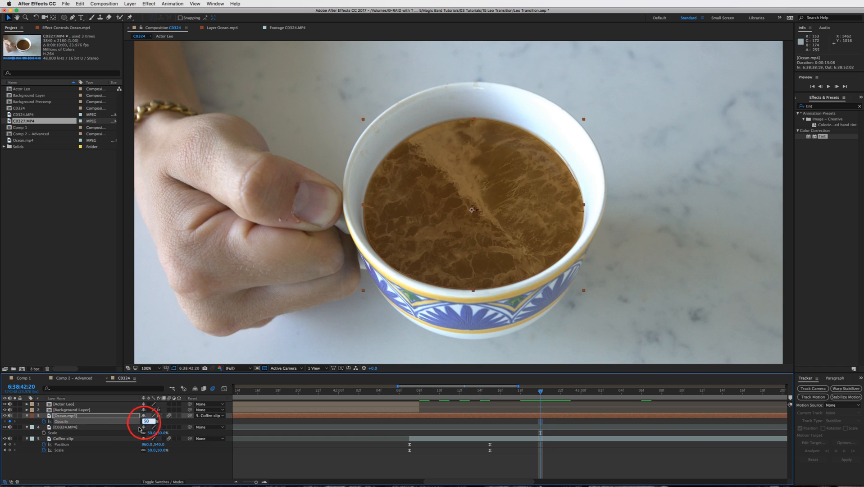
text(100)
key(Return)
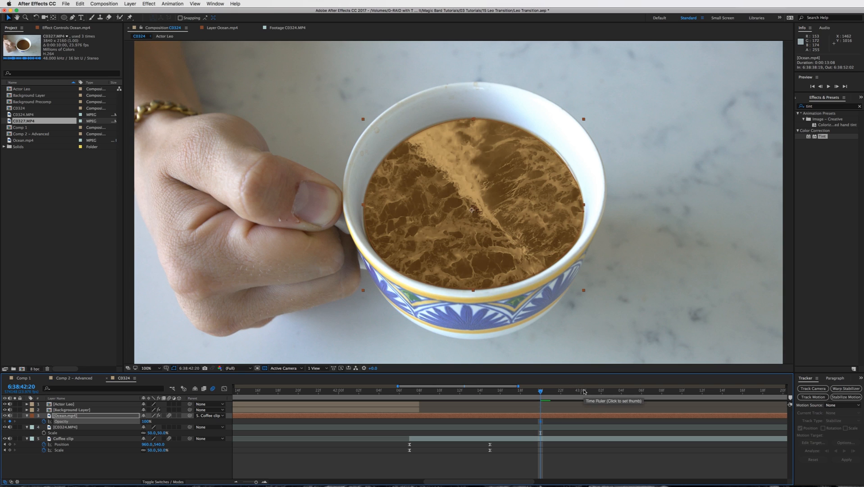
Set Ocean.mp4's Opacity to 0% at 6:38:43:06 so the ocean fades into the real coffee.
key(u)
click(641, 393)
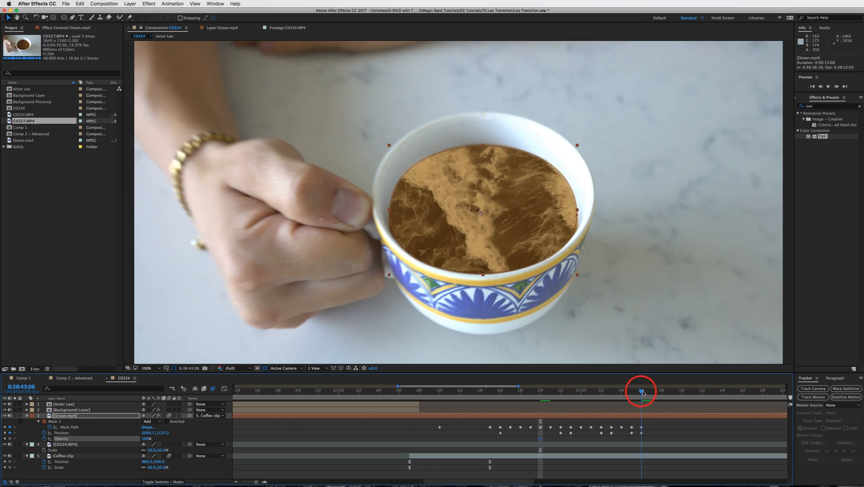
click(144, 438)
text(0)
key(Return)
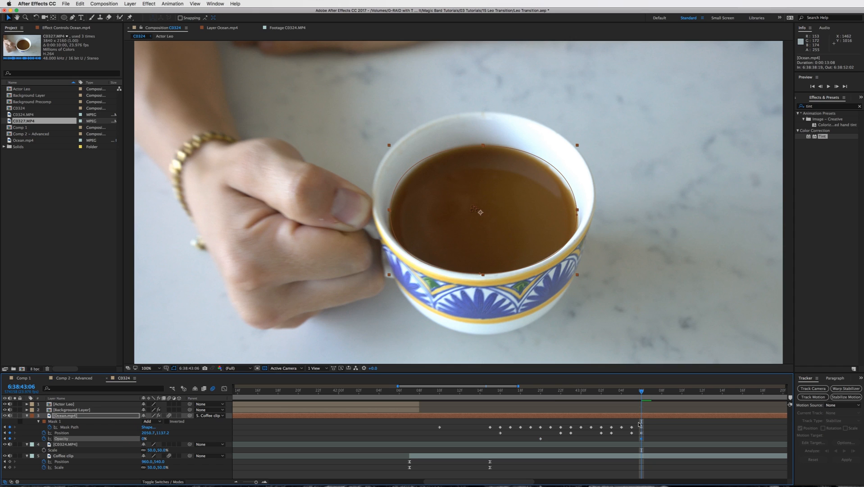
End the work area at 6:38:46:13 and start a preview of the transition from 6:38:42:00.
click(147, 368)
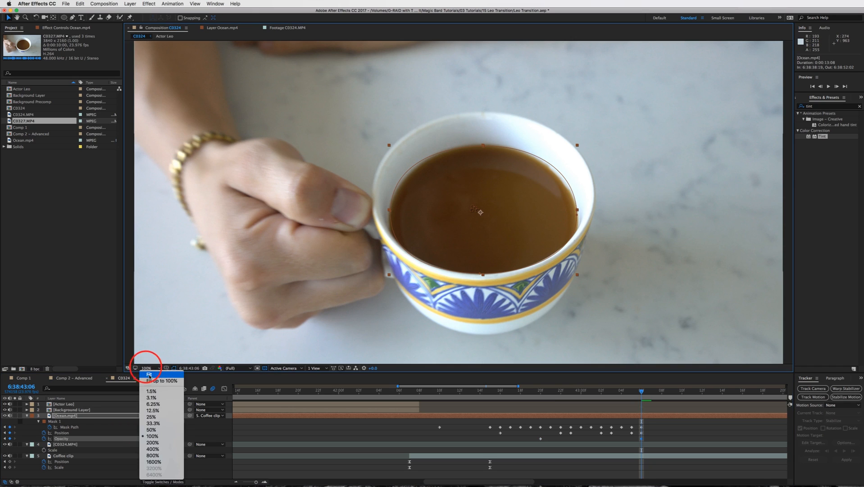
click(150, 384)
click(667, 423)
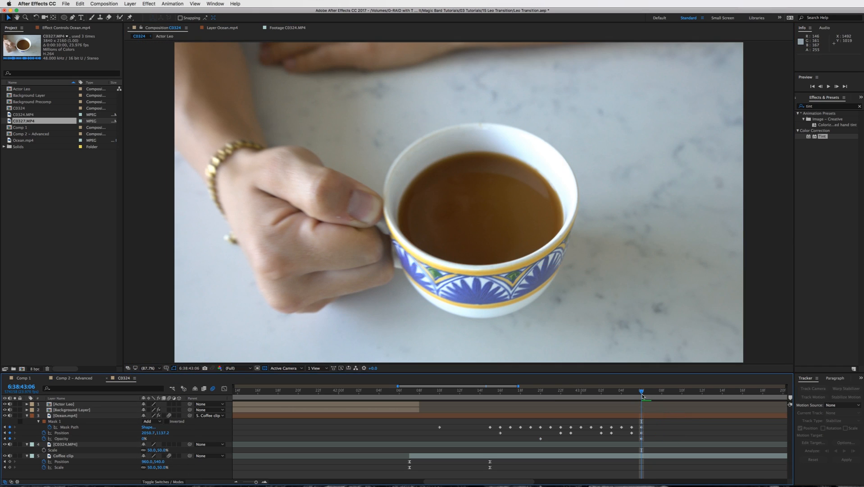
drag(641, 391, 668, 394)
key(space)
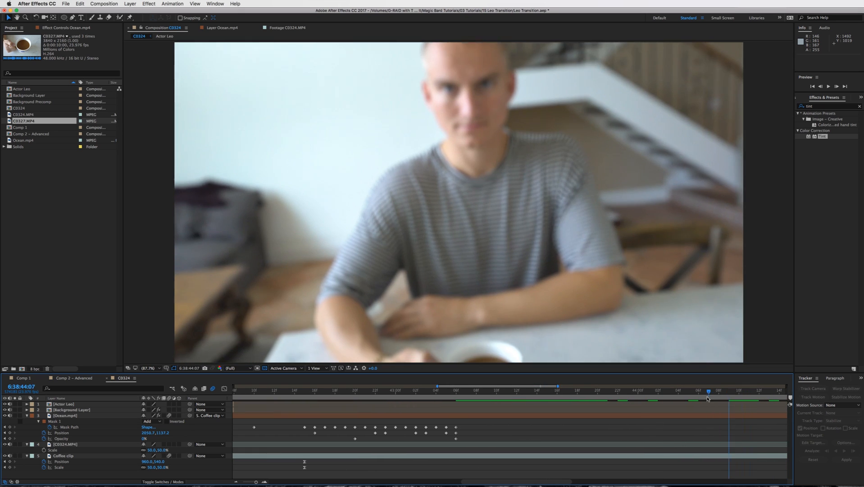
scroll(642, 406, down, 8)
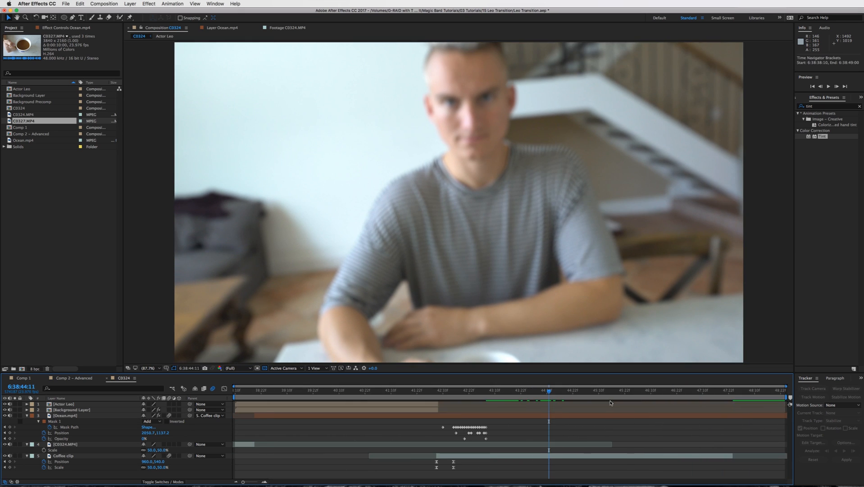
drag(488, 392, 656, 401)
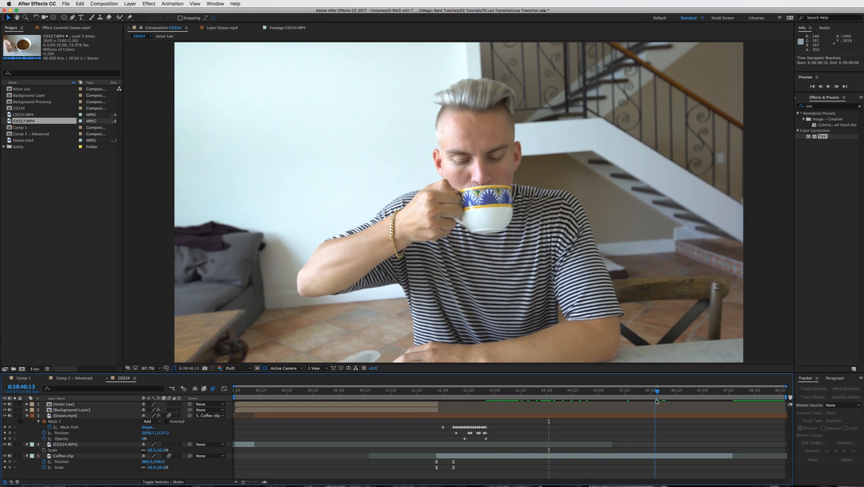
key(n)
drag(487, 390, 421, 391)
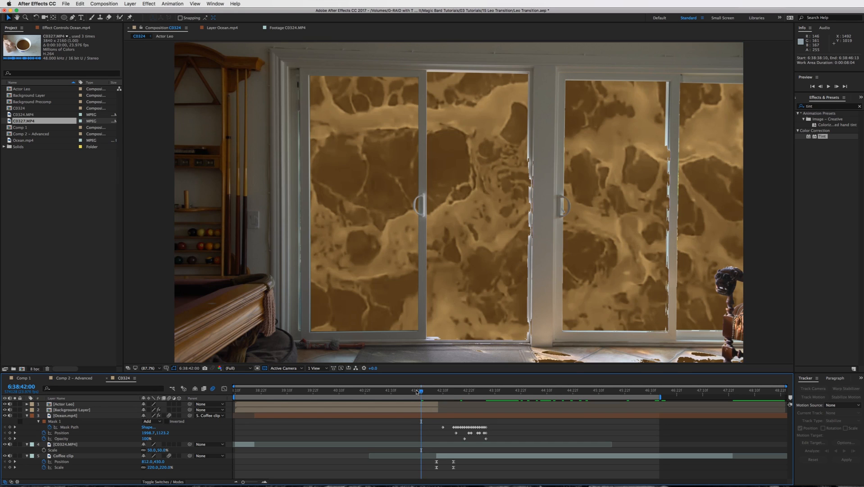
click(828, 86)
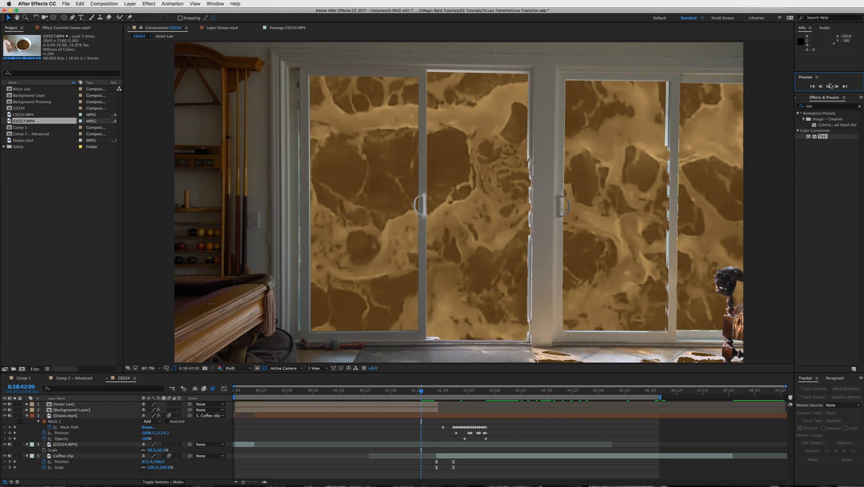